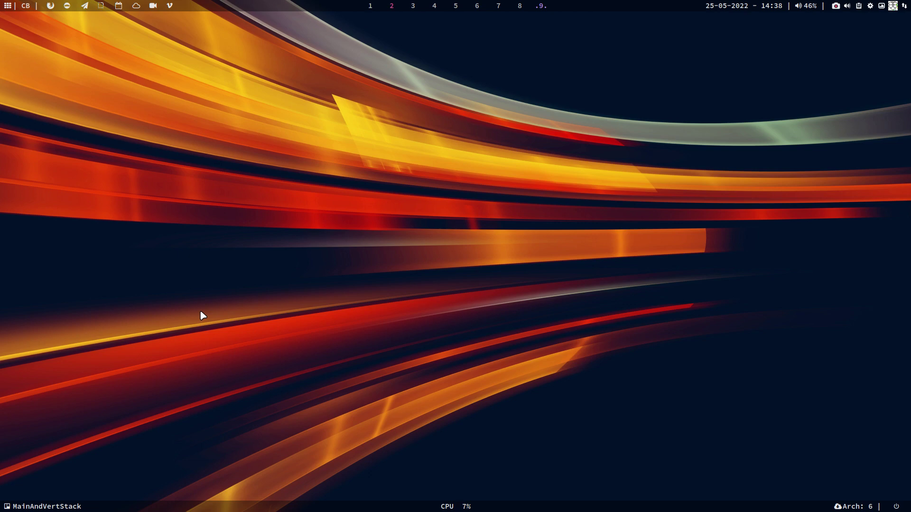
- Load the arcolinuxd.com website in a new Chromium tab
{"action": "type", "text": "ar"}
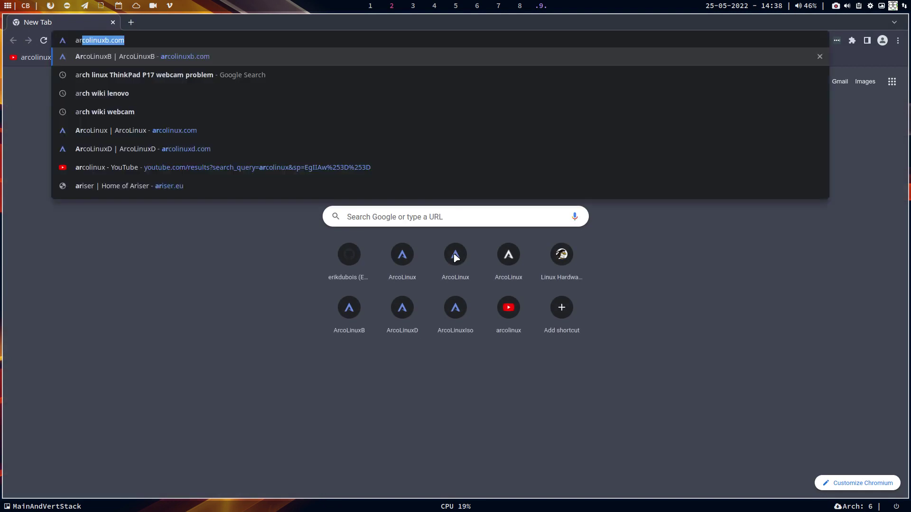
{"action": "type", "text": "colinu"}
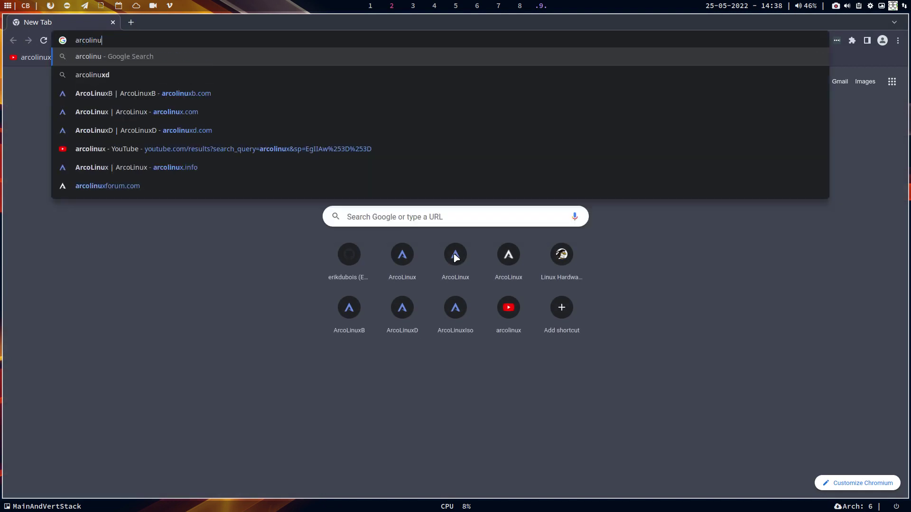
{"action": "type", "text": "xd"}
{"action": "key", "text": "Return"}
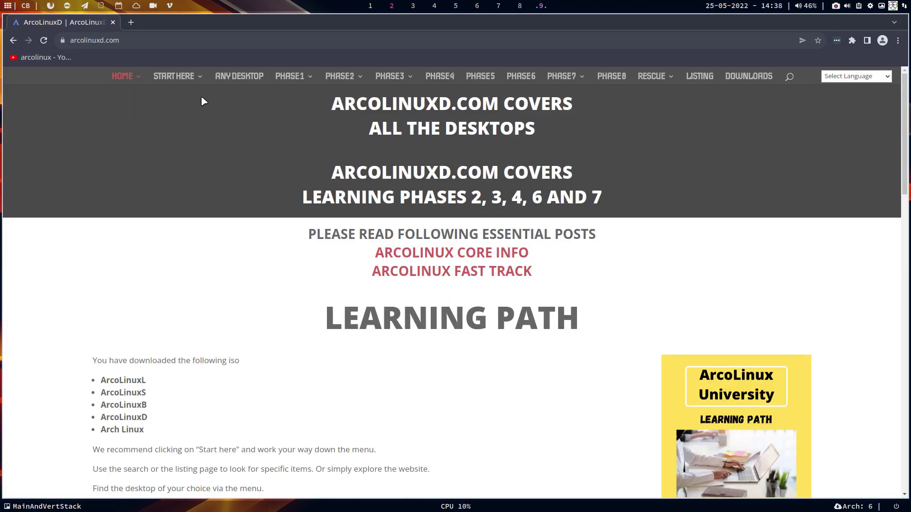
- Open the ArcoLinuxD Installation page from START HERE and scroll to its embedded install videos
{"action": "mouse_move", "coordinate": [199, 79]}
{"action": "left_click", "coordinate": [189, 118]}
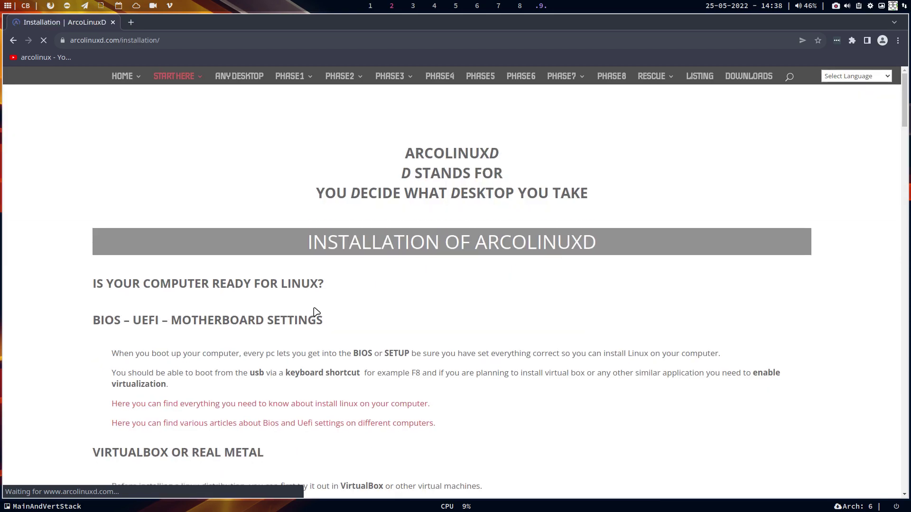
{"action": "scroll", "coordinate": [316, 312], "scroll_direction": "down", "scroll_amount": 15}
{"action": "scroll", "coordinate": [316, 311], "scroll_direction": "down", "scroll_amount": 12}
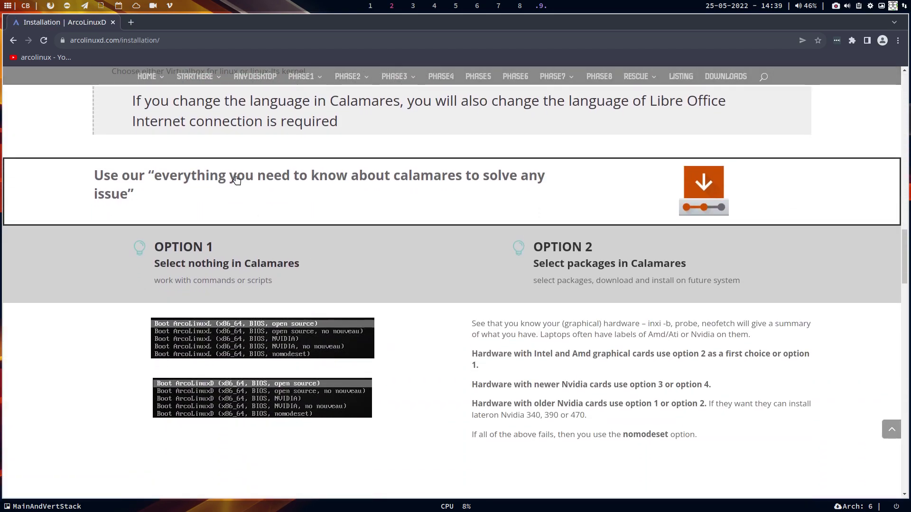
{"action": "mouse_move", "coordinate": [166, 84]}
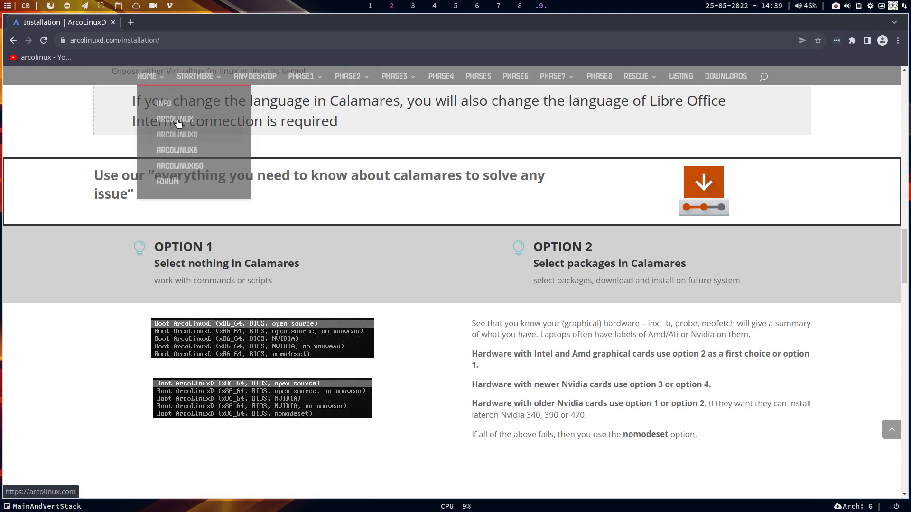
{"action": "scroll", "coordinate": [384, 281], "scroll_direction": "down", "scroll_amount": 5}
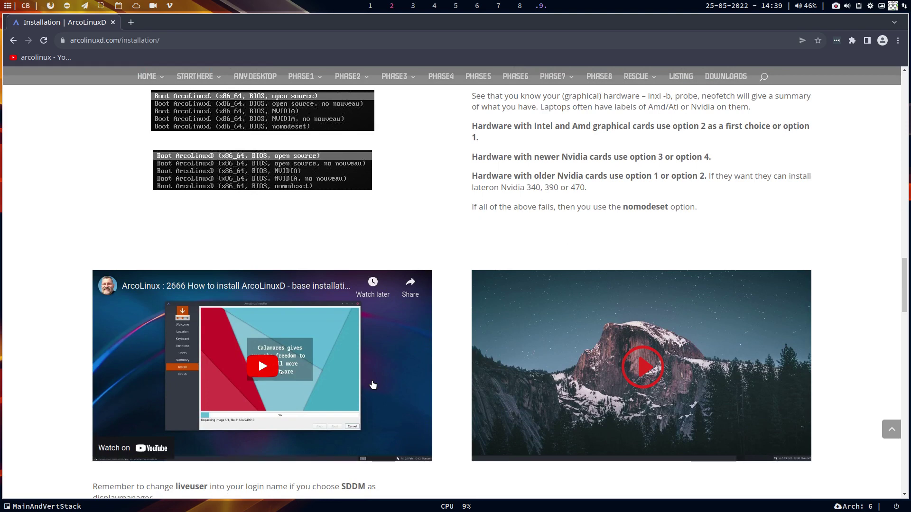
{"action": "scroll", "coordinate": [373, 385], "scroll_direction": "down", "scroll_amount": 1}
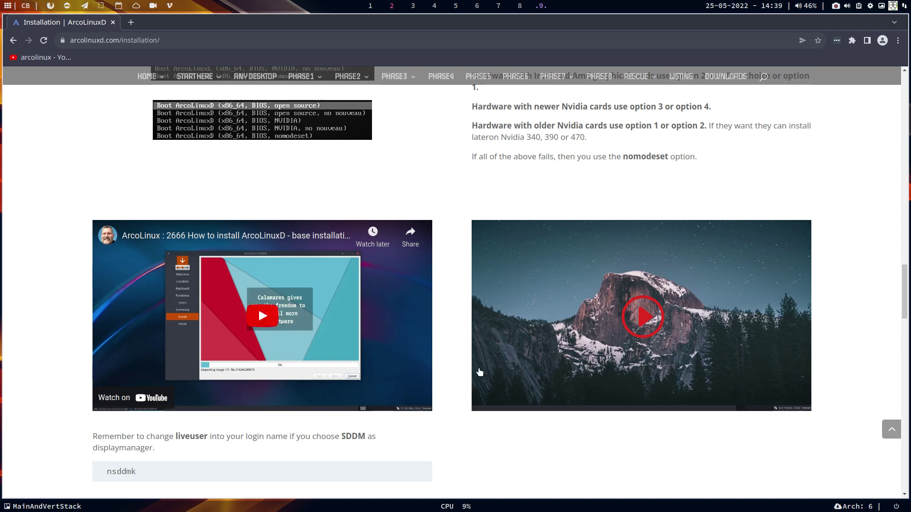
{"action": "scroll", "coordinate": [572, 455], "scroll_direction": "down", "scroll_amount": 3}
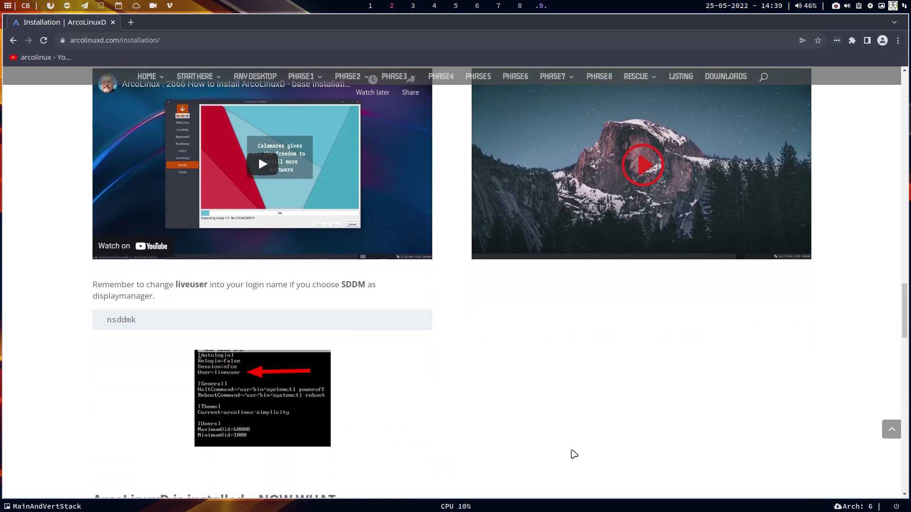
{"action": "scroll", "coordinate": [572, 453], "scroll_direction": "up", "scroll_amount": 2}
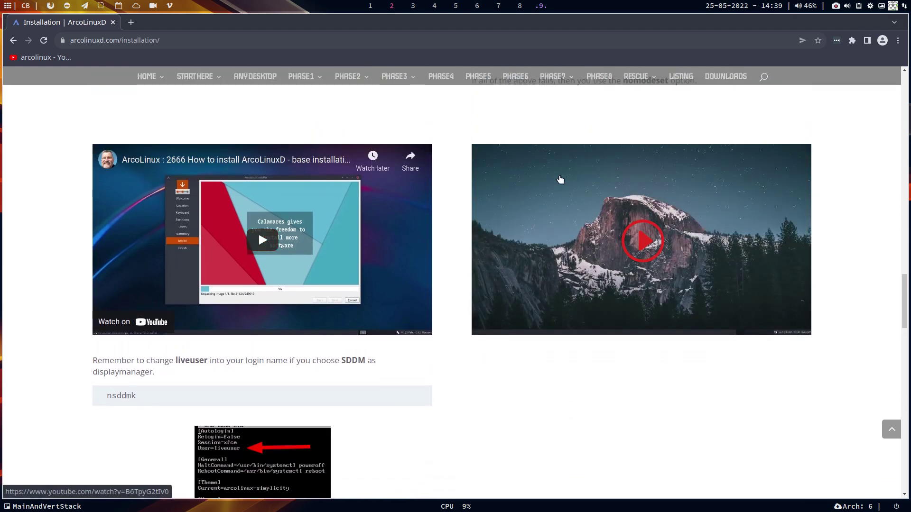
- Play the '2424 How to install ArcoLinuxD' video, pause it at 0:01, and scroll past the SDDM note
{"action": "left_click", "coordinate": [619, 178]}
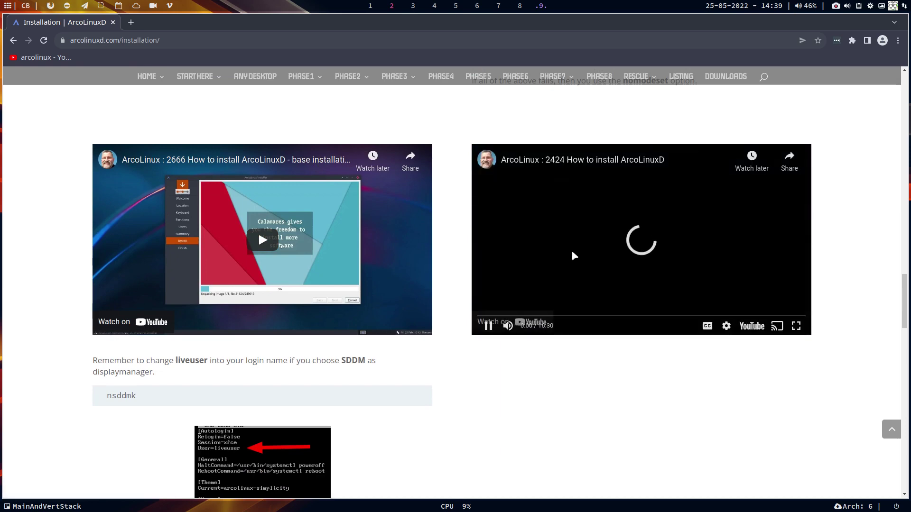
{"action": "left_click", "coordinate": [488, 326]}
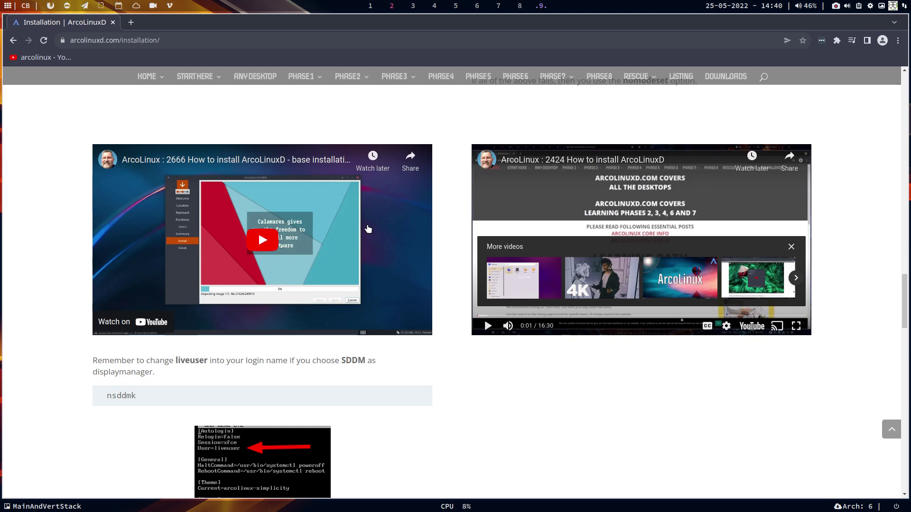
{"action": "scroll", "coordinate": [326, 238], "scroll_direction": "down", "scroll_amount": 1}
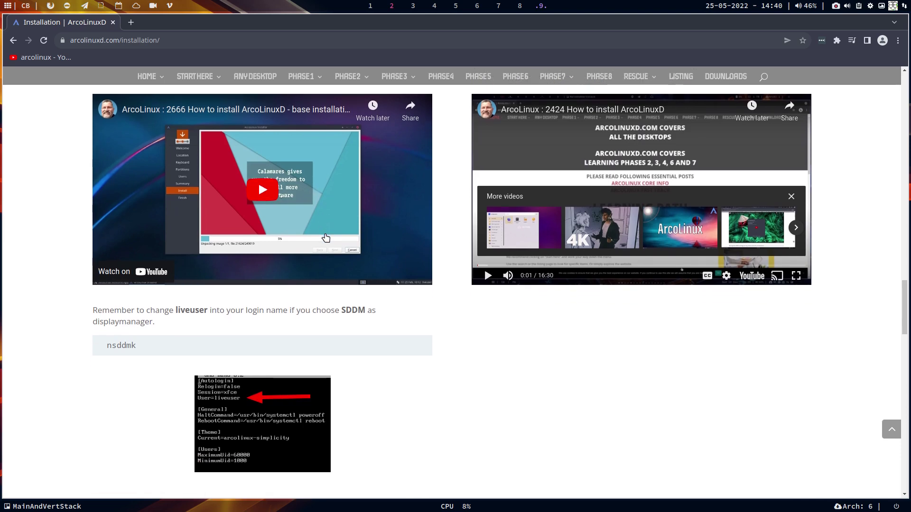
{"action": "scroll", "coordinate": [326, 238], "scroll_direction": "down", "scroll_amount": 5}
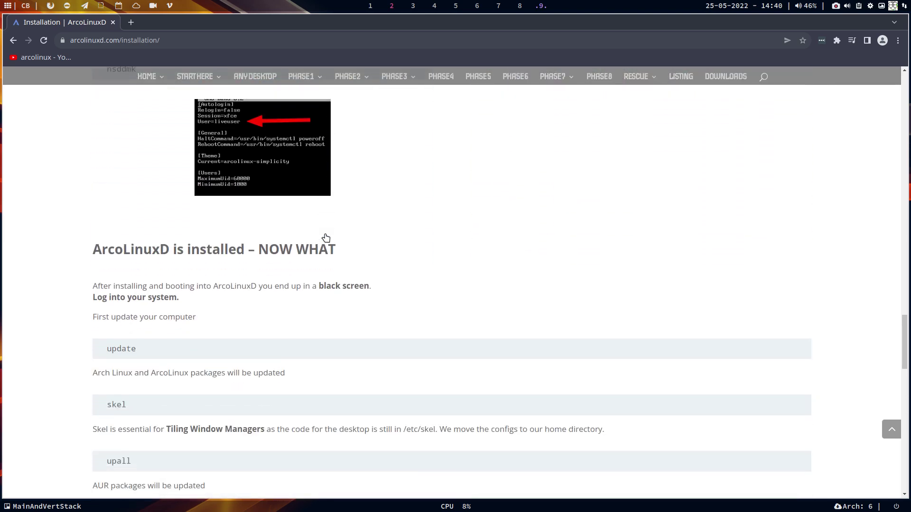
{"action": "scroll", "coordinate": [326, 238], "scroll_direction": "up", "scroll_amount": 4}
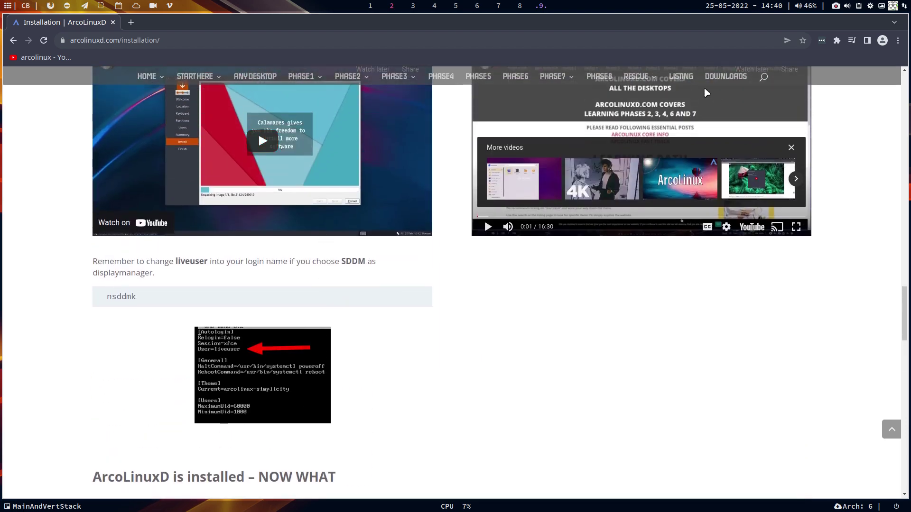
- Launch VirtualBox on the empty first workspace and select machine D in the Core group
{"action": "left_click", "coordinate": [371, 5]}
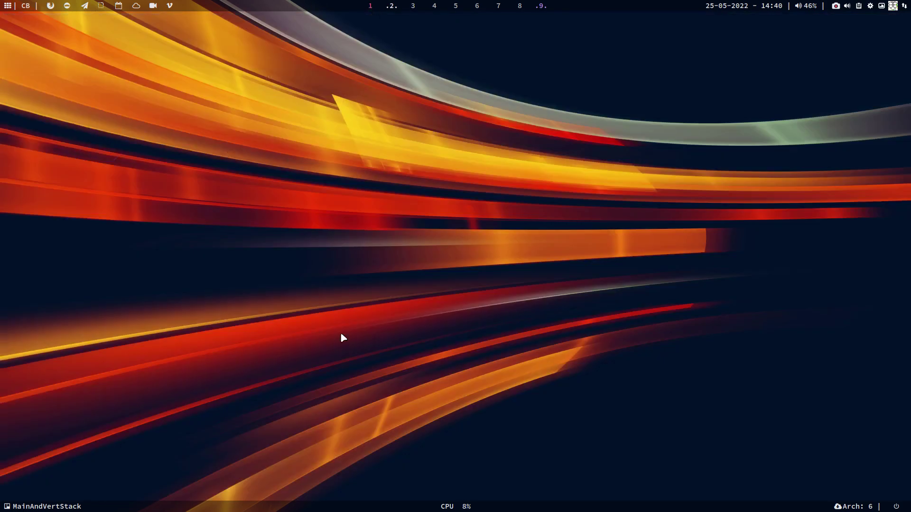
{"action": "key", "text": "super+F7"}
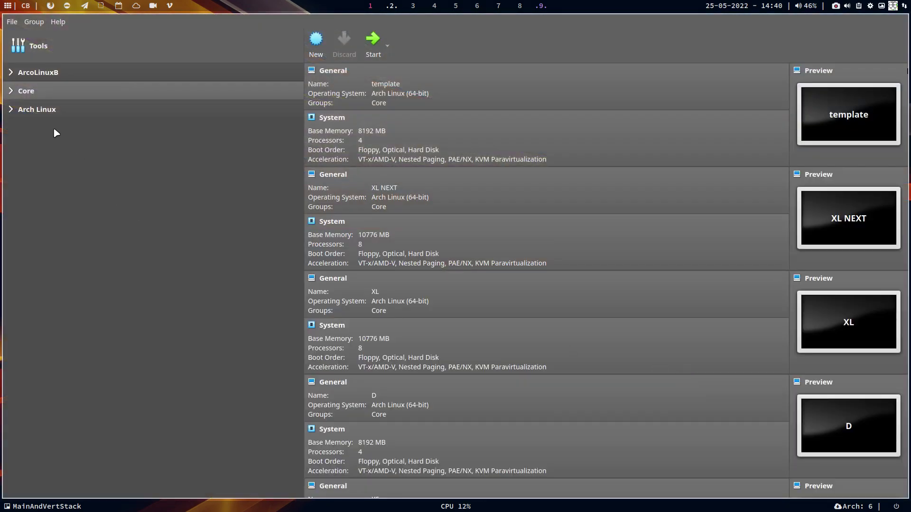
{"action": "left_click", "coordinate": [8, 92]}
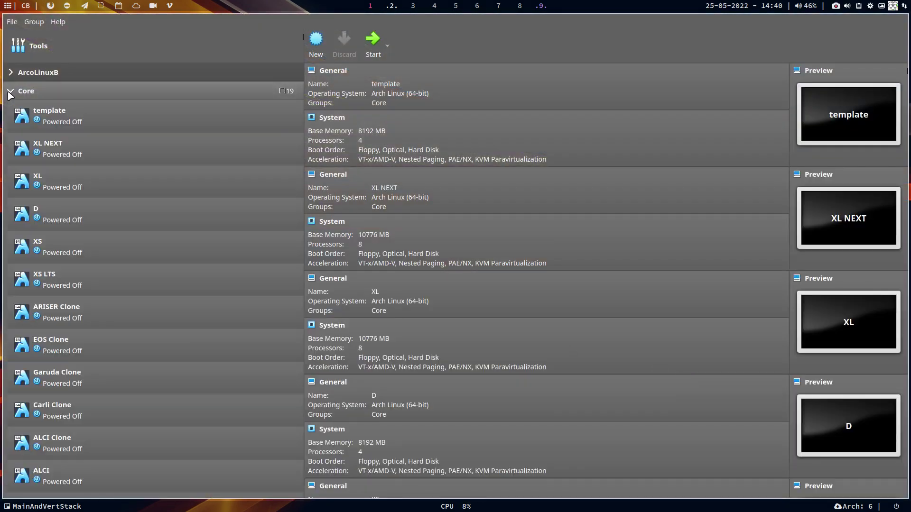
{"action": "left_click", "coordinate": [69, 212]}
- Insert arcolinuxd-v22.07.01-x86_64.iso from ArcoLinuxD-Out into D's optical drive
{"action": "left_click", "coordinate": [419, 258]}
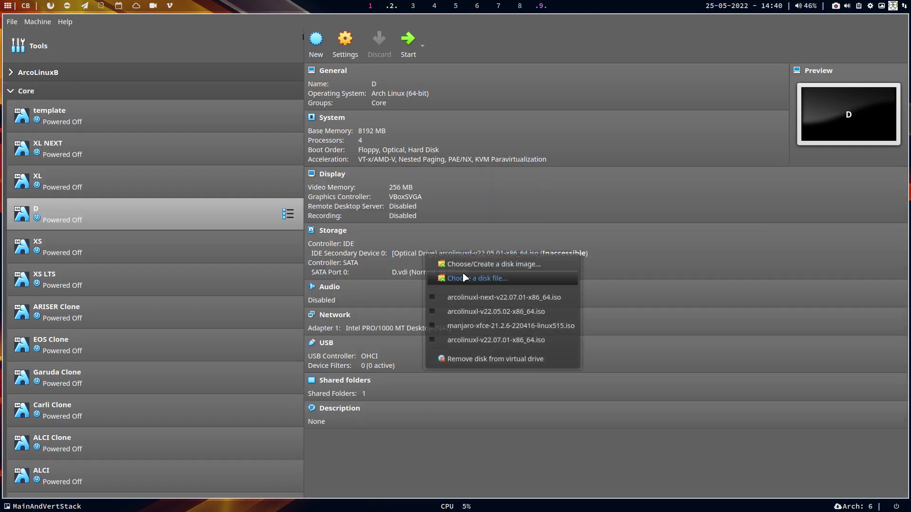
{"action": "left_click", "coordinate": [455, 280]}
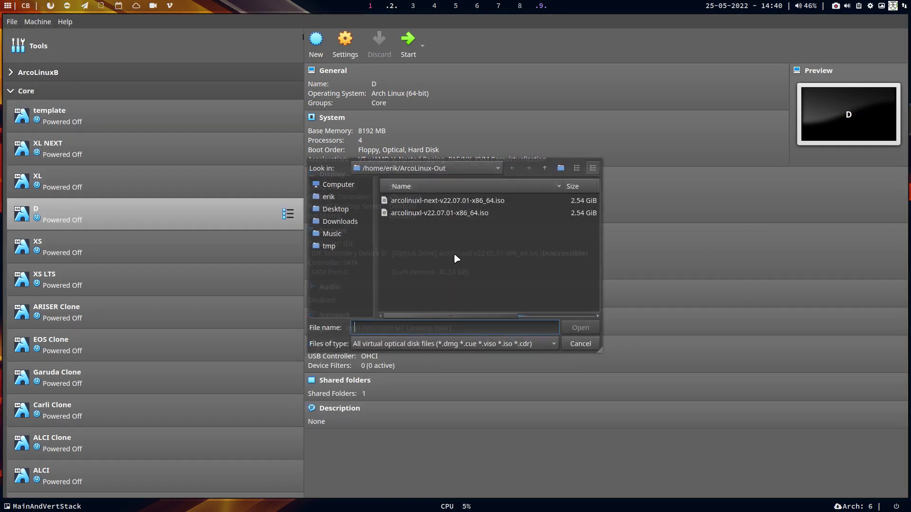
{"action": "left_click", "coordinate": [338, 197]}
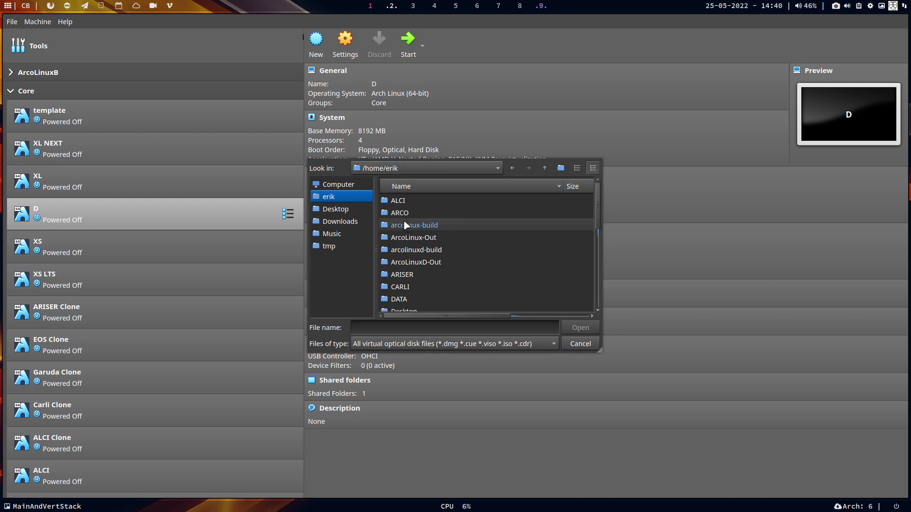
{"action": "double_click", "coordinate": [439, 263]}
{"action": "left_click", "coordinate": [443, 205]}
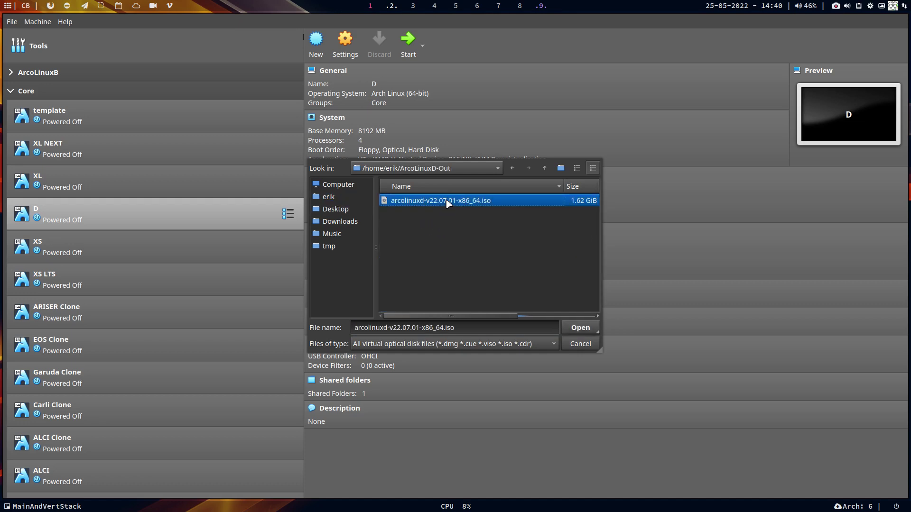
{"action": "left_click", "coordinate": [579, 328]}
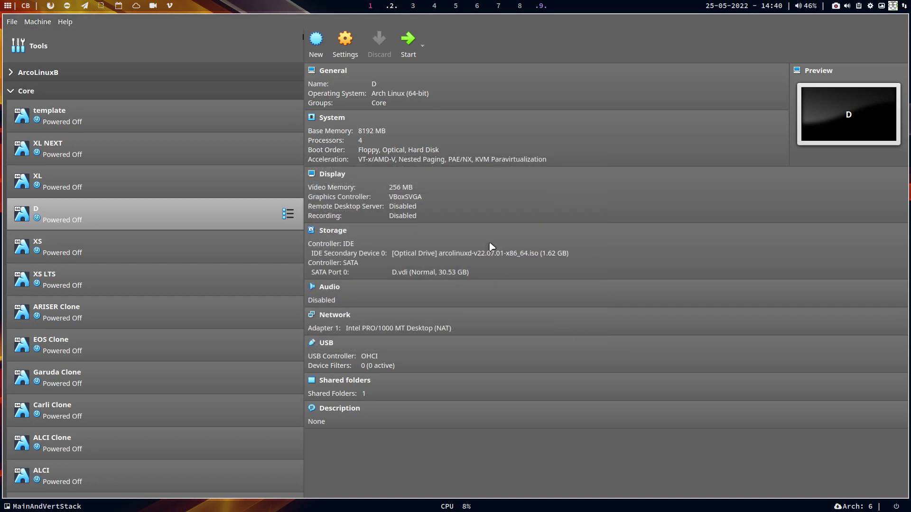
- Start VM D and boot the 'Boot ArcoLinuxD (x86_64, BIOS, open source)' menu entry
{"action": "left_click", "coordinate": [407, 39]}
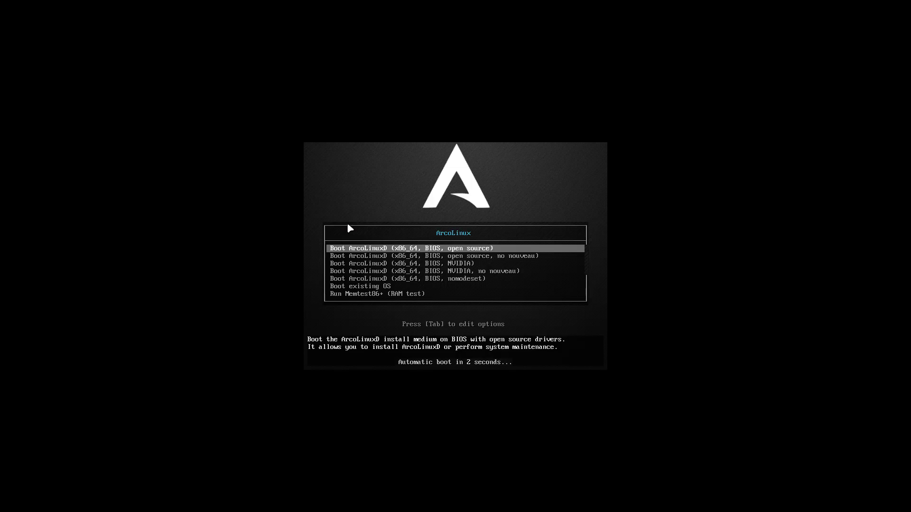
{"action": "key", "text": "Down"}
{"action": "key", "text": "Down"}
{"action": "key", "text": "Down"}
{"action": "key", "text": "Down"}
{"action": "key", "text": "Up"}
{"action": "key", "text": "Up"}
{"action": "key", "text": "Up"}
{"action": "key", "text": "Up"}
{"action": "key", "text": "Down"}
{"action": "key", "text": "Down"}
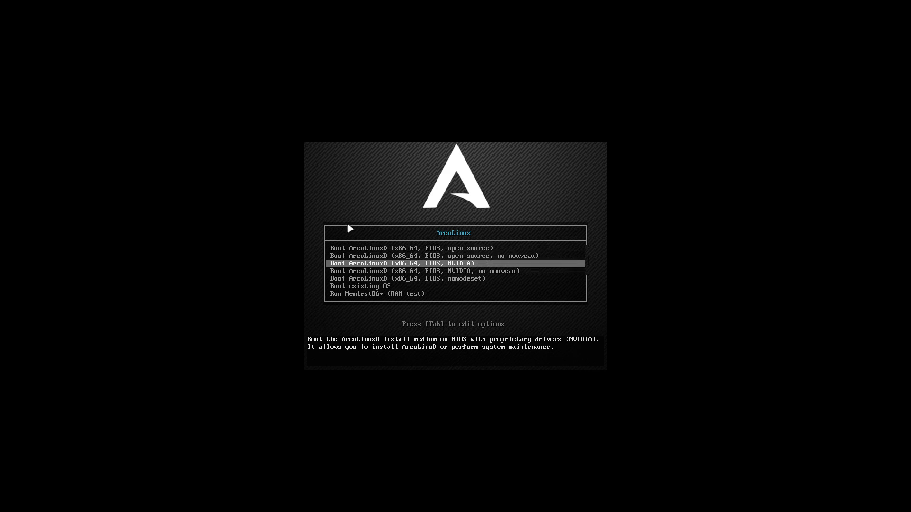
{"action": "key", "text": "Down"}
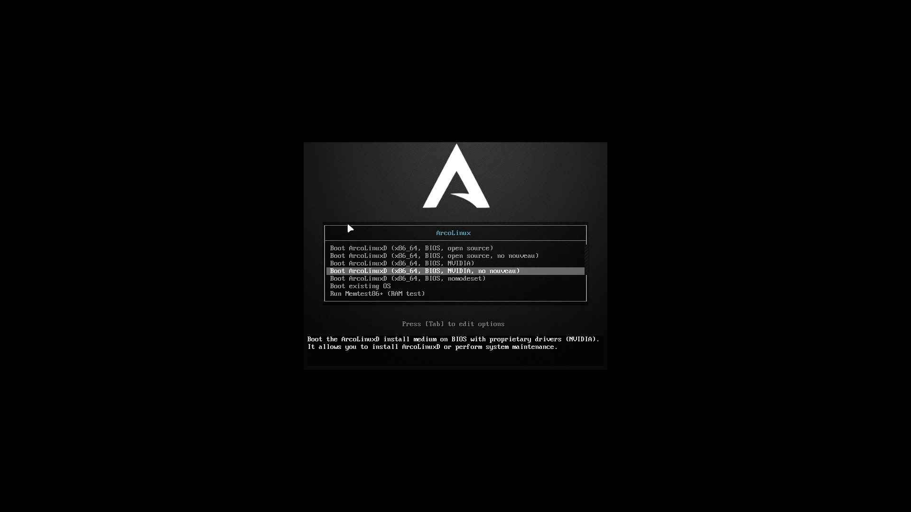
{"action": "key", "text": "Up"}
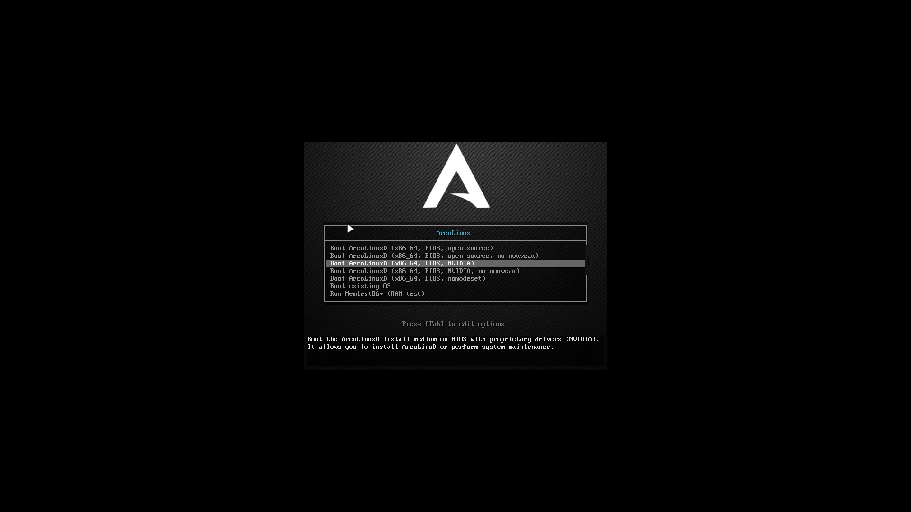
{"action": "key", "text": "Down"}
{"action": "key", "text": "Up"}
{"action": "key", "text": "Up"}
{"action": "key", "text": "Up"}
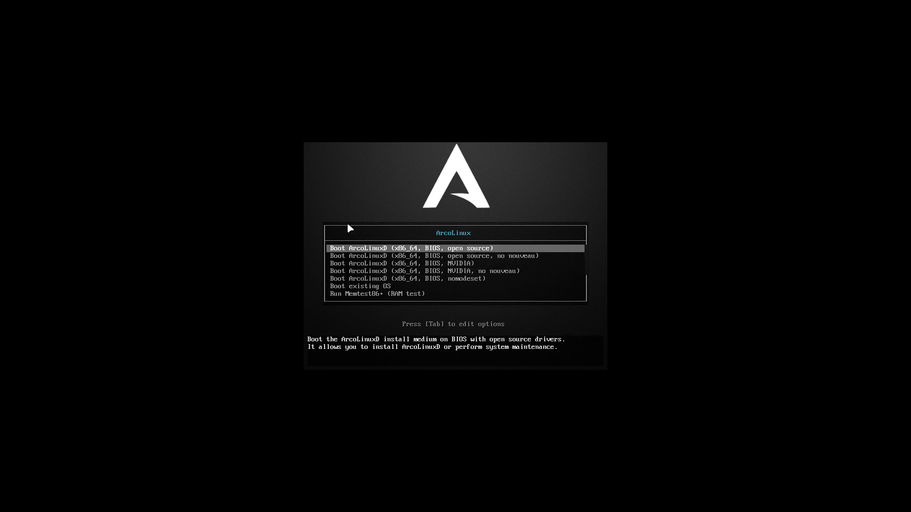
{"action": "key", "text": "Down"}
{"action": "key", "text": "Down"}
{"action": "key", "text": "Down"}
{"action": "key", "text": "Down"}
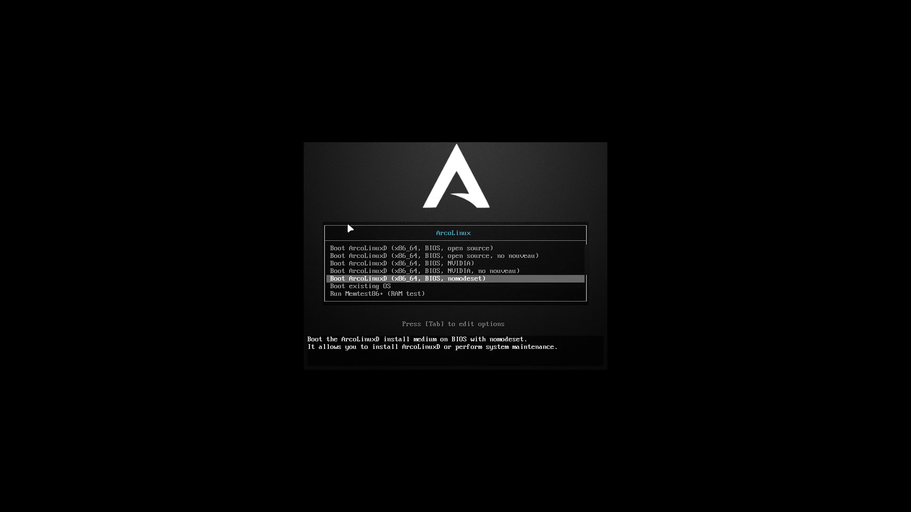
{"action": "key", "text": "Up"}
{"action": "key", "text": "Up"}
{"action": "key", "text": "Up"}
{"action": "key", "text": "Up"}
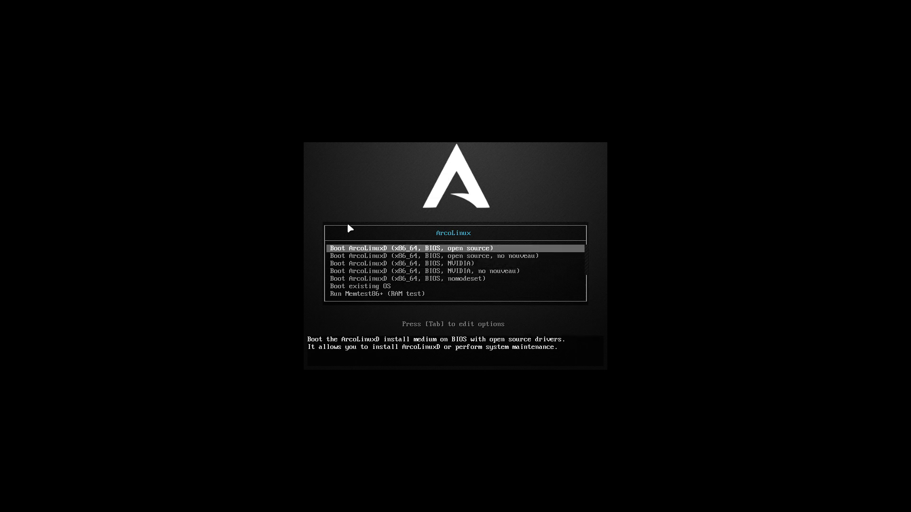
{"action": "key", "text": "Return"}
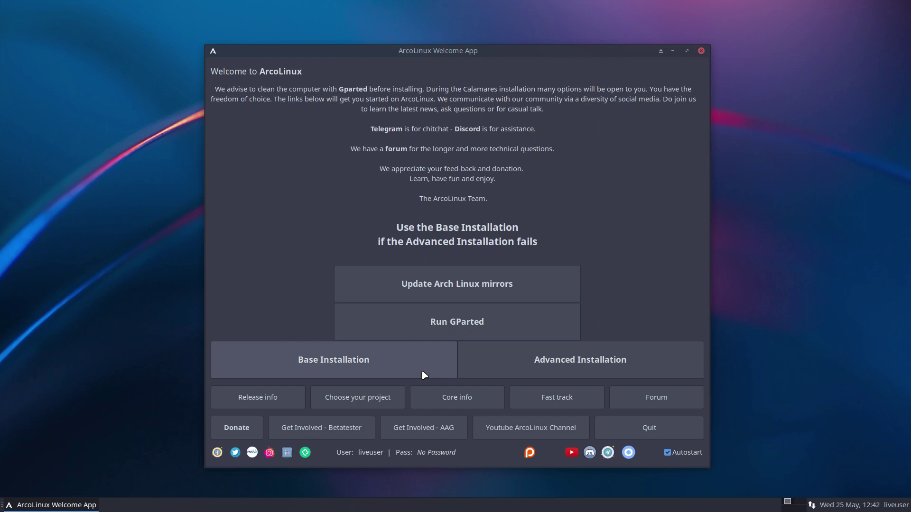
{"action": "left_click", "coordinate": [384, 370]}
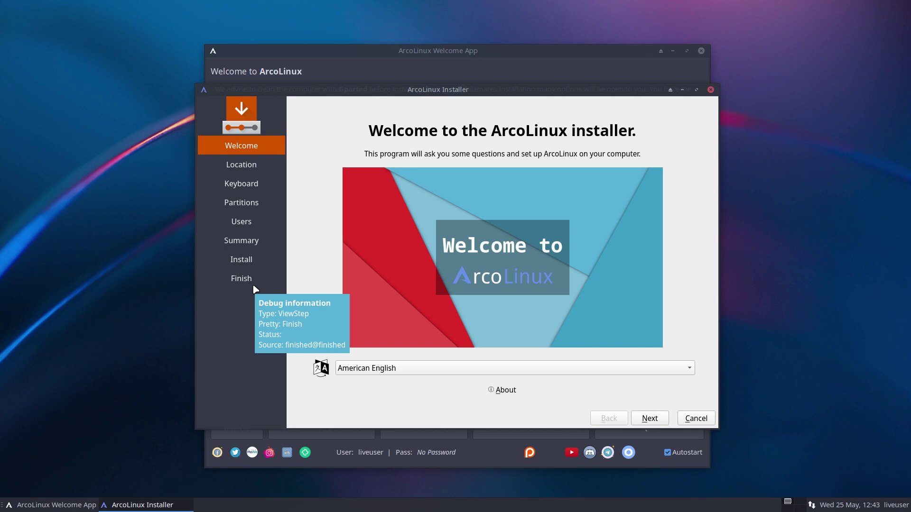
{"action": "left_click", "coordinate": [695, 419]}
{"action": "left_click", "coordinate": [503, 262]}
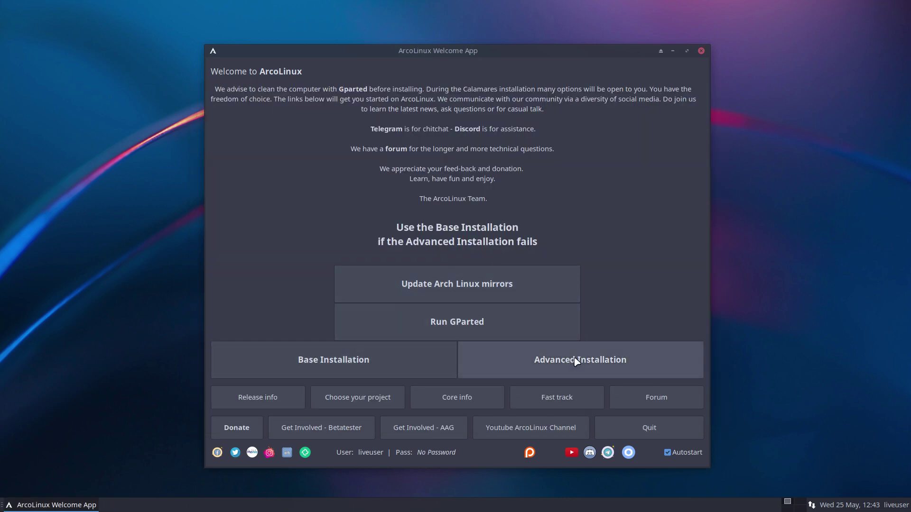
- Start Advanced Installation, check the installer's About information twice, and advance to the Kernel page
{"action": "left_click", "coordinate": [576, 362]}
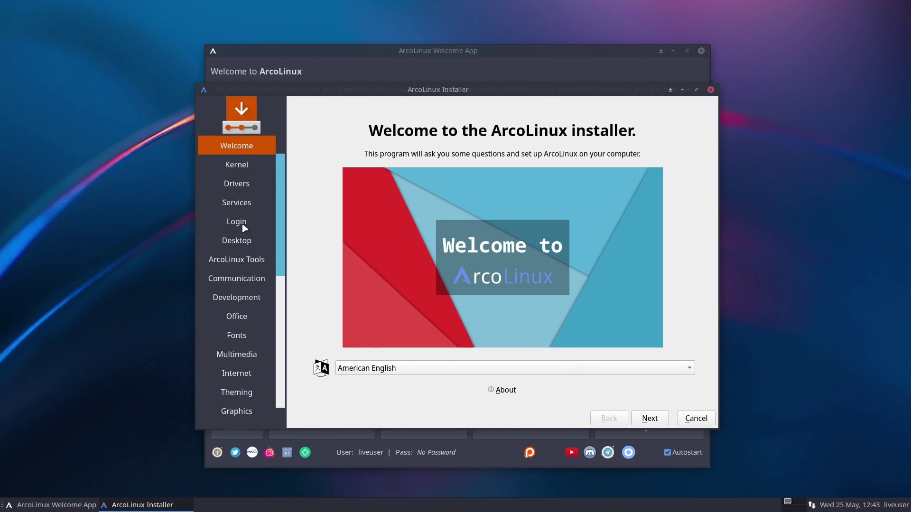
{"action": "left_click", "coordinate": [499, 390]}
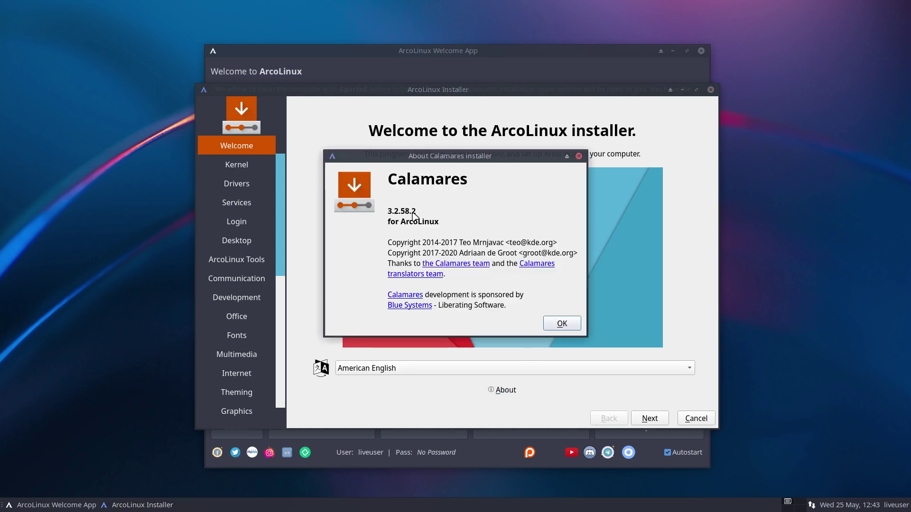
{"action": "left_click", "coordinate": [573, 322]}
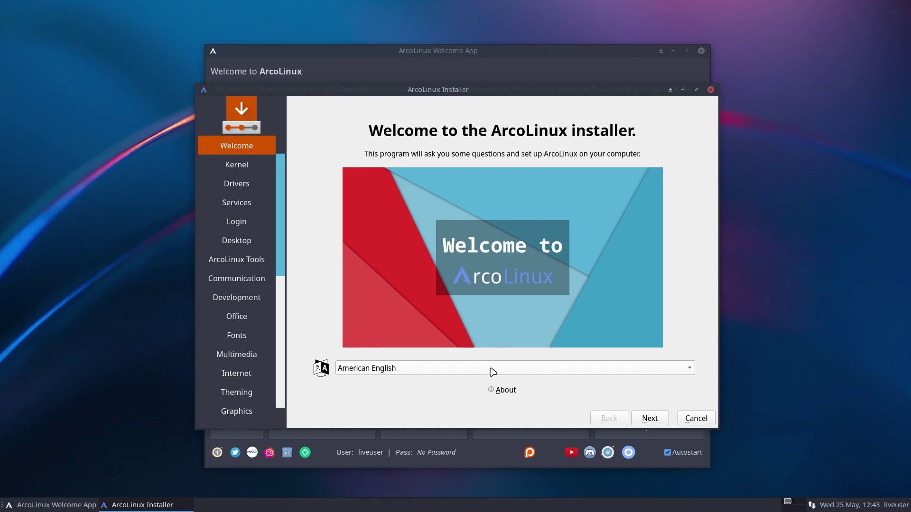
{"action": "left_click", "coordinate": [503, 391]}
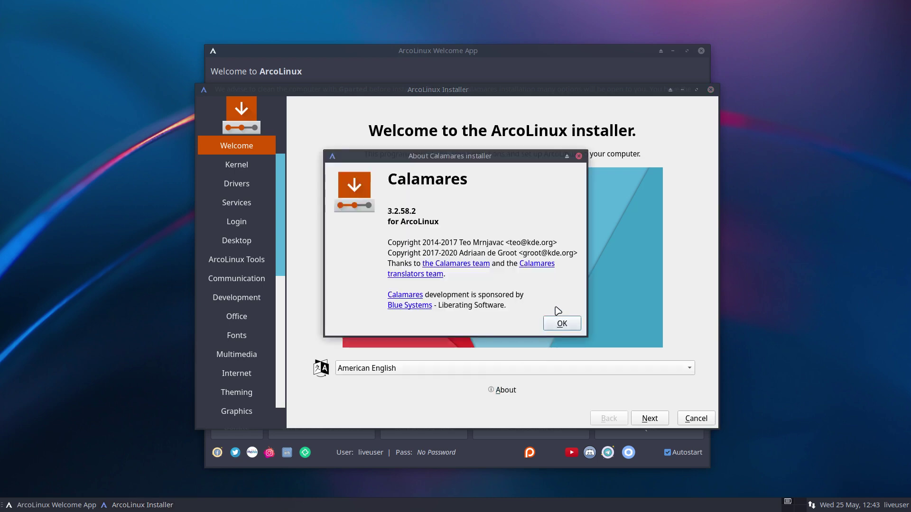
{"action": "left_click", "coordinate": [560, 322]}
{"action": "left_click", "coordinate": [644, 418]}
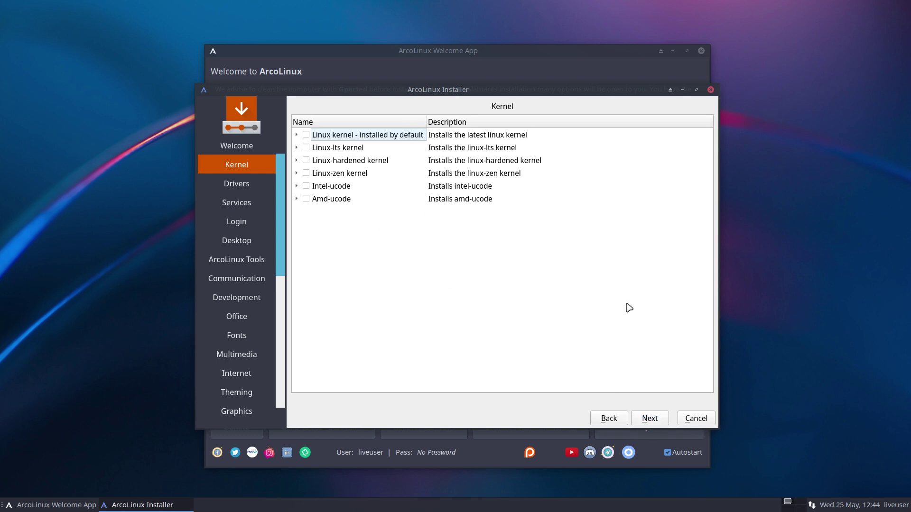
- Advance to the Drivers page and inspect the Xf86-video-intel entry, clicking its checkbox
{"action": "left_click", "coordinate": [650, 419]}
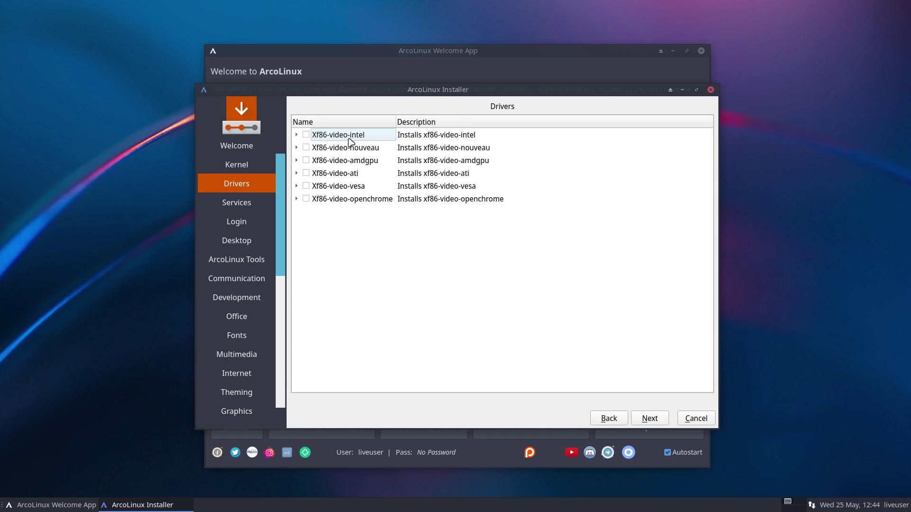
{"action": "left_click", "coordinate": [296, 135]}
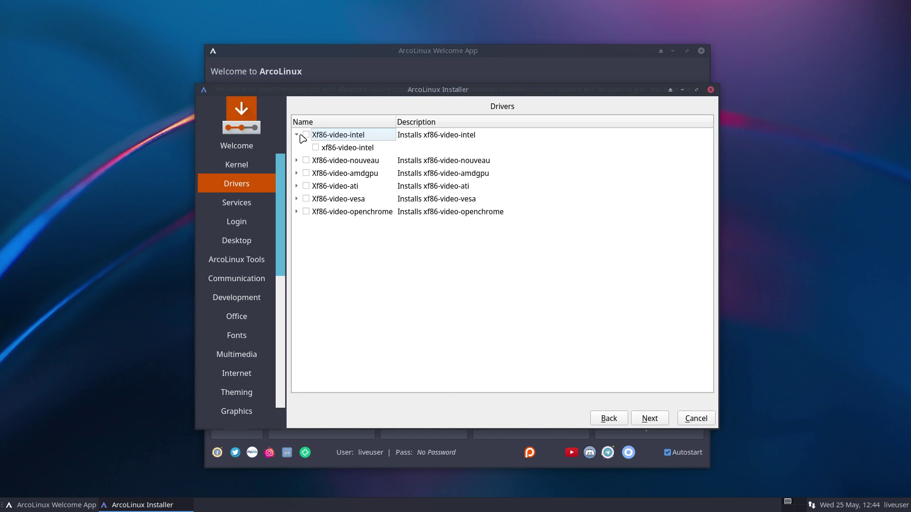
{"action": "left_click", "coordinate": [297, 136]}
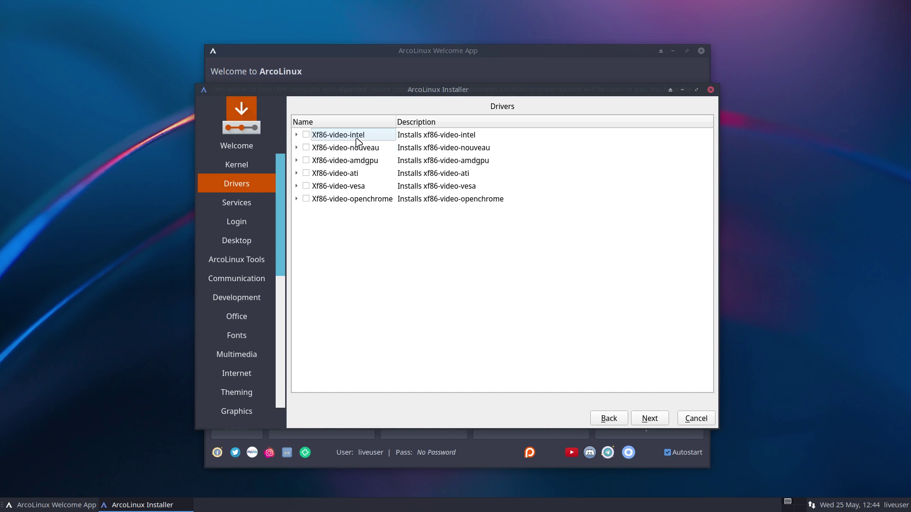
{"action": "left_click", "coordinate": [306, 135]}
- On the Services page, inspect Sound - pipewire and leave it unticked
{"action": "left_click", "coordinate": [656, 419]}
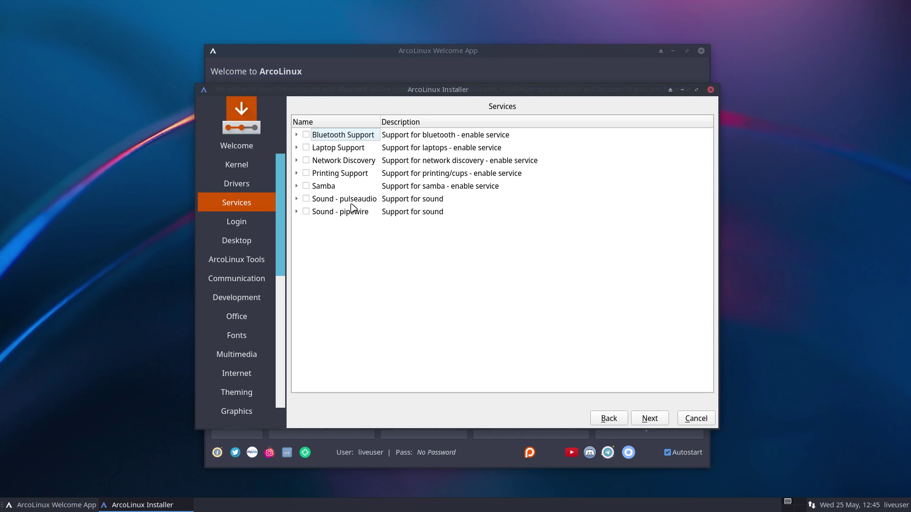
{"action": "left_click", "coordinate": [296, 212]}
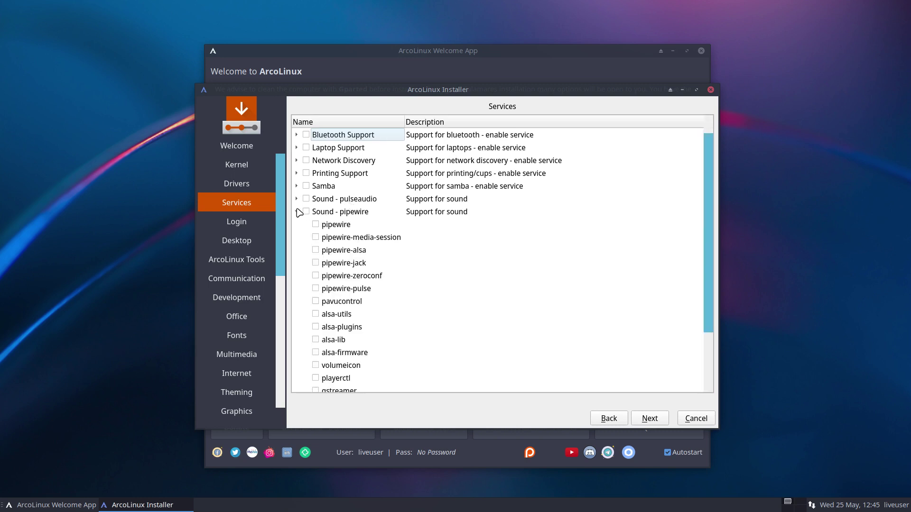
{"action": "left_click", "coordinate": [306, 212]}
{"action": "scroll", "coordinate": [323, 219], "scroll_direction": "down", "scroll_amount": 2}
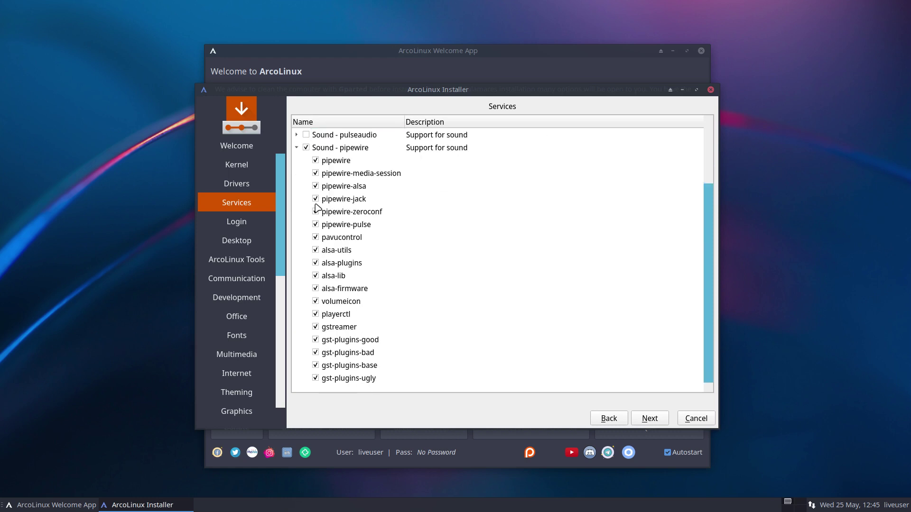
{"action": "left_click", "coordinate": [306, 148]}
{"action": "left_click", "coordinate": [296, 148]}
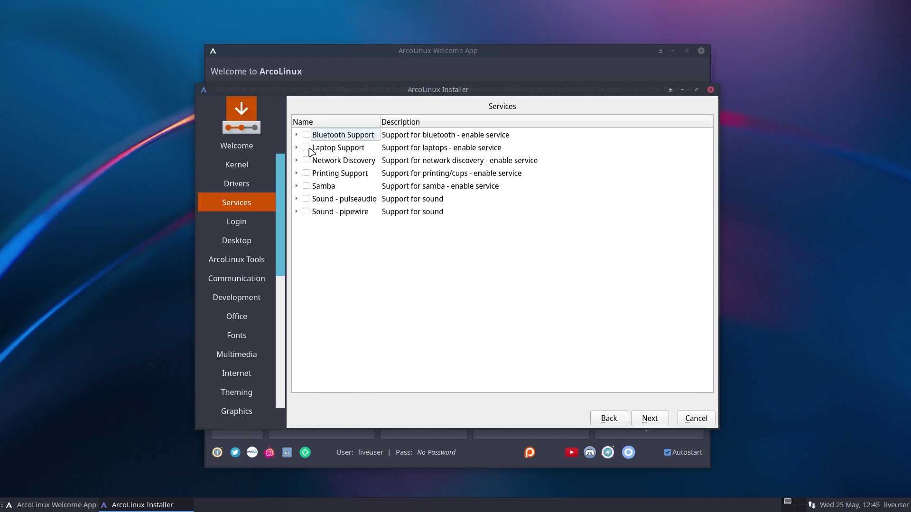
- Inspect Sound - pulseaudio, leave it unticked, and continue to the Login page
{"action": "left_click", "coordinate": [297, 199]}
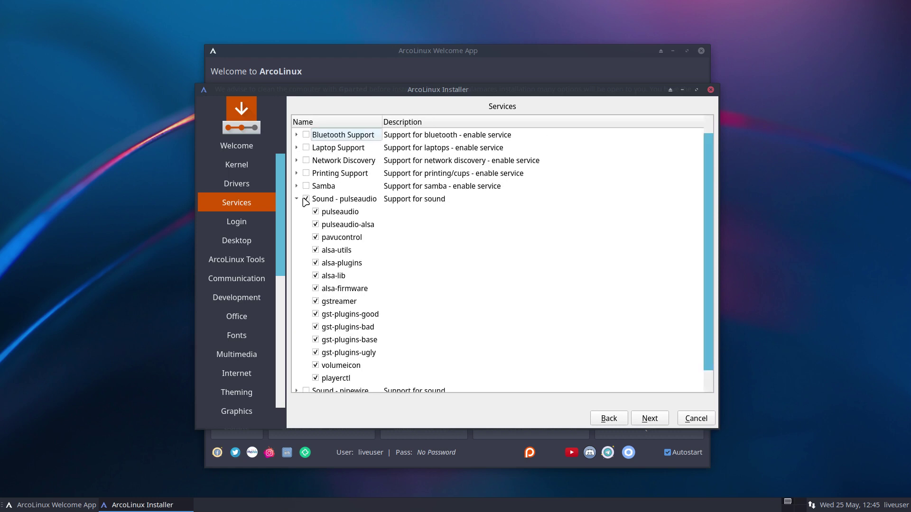
{"action": "left_click", "coordinate": [296, 199]}
{"action": "left_click", "coordinate": [306, 198]}
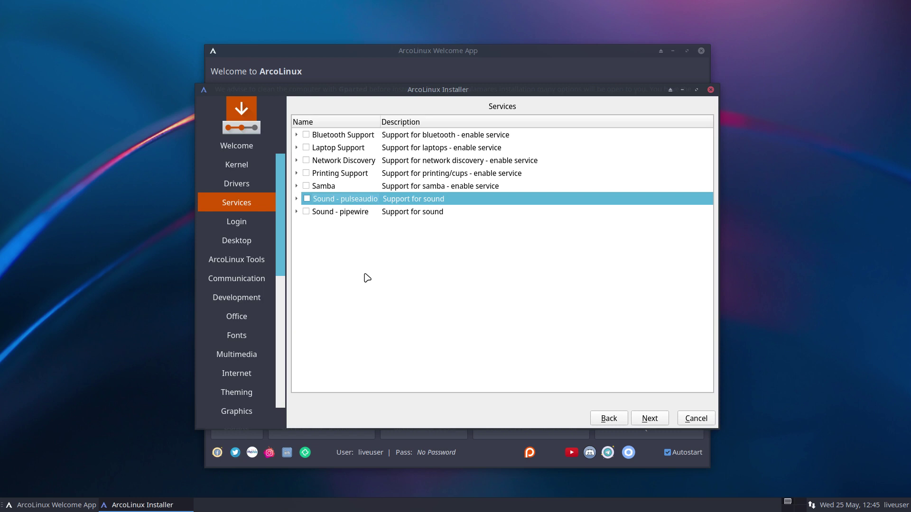
{"action": "left_click", "coordinate": [657, 425]}
{"action": "left_click", "coordinate": [650, 422]}
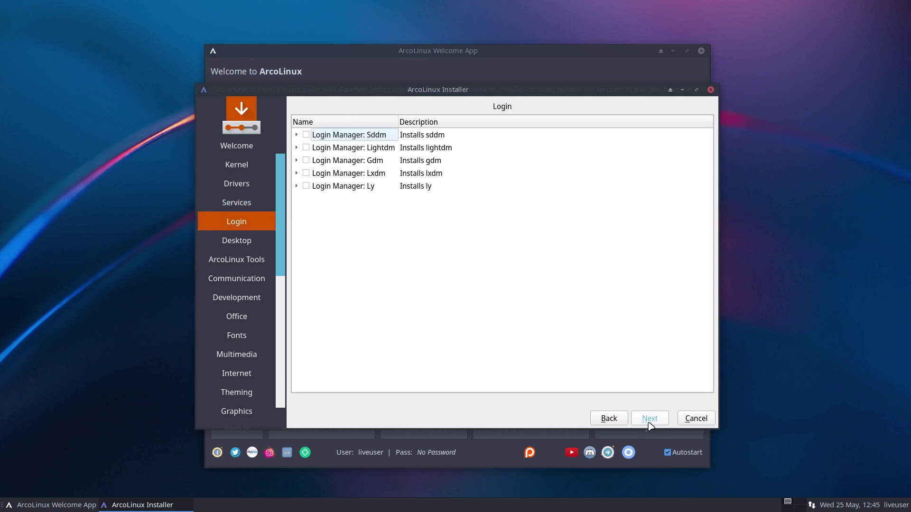
- Step back to Services and return, expand Login Manager: Sddm, then continue to Desktop
{"action": "left_click", "coordinate": [616, 421]}
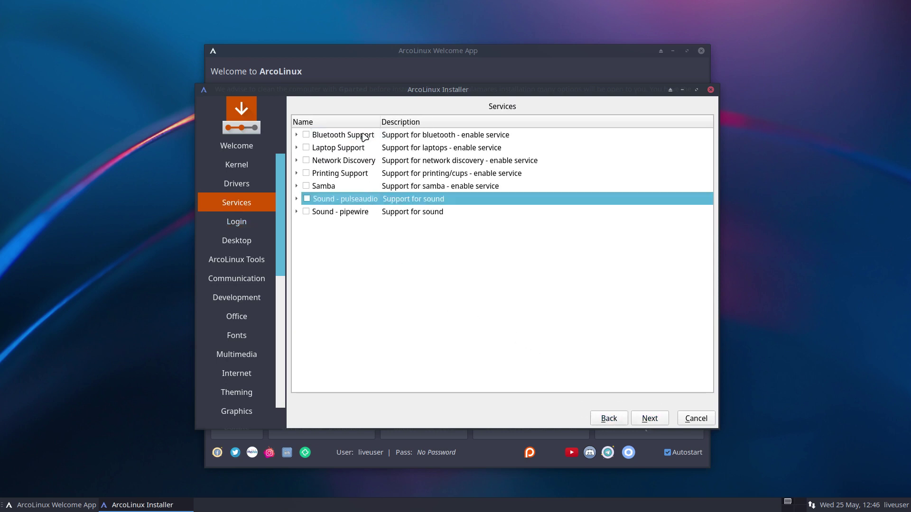
{"action": "left_click", "coordinate": [660, 421]}
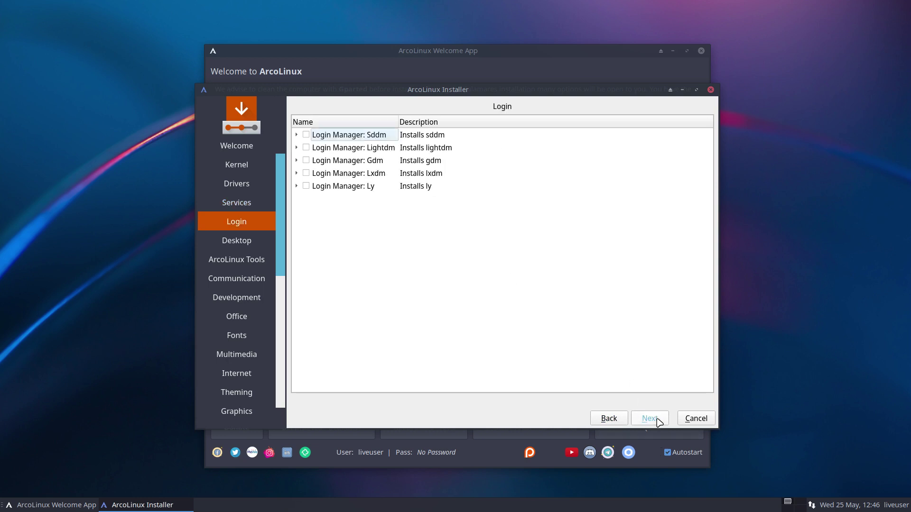
{"action": "left_click", "coordinate": [296, 135]}
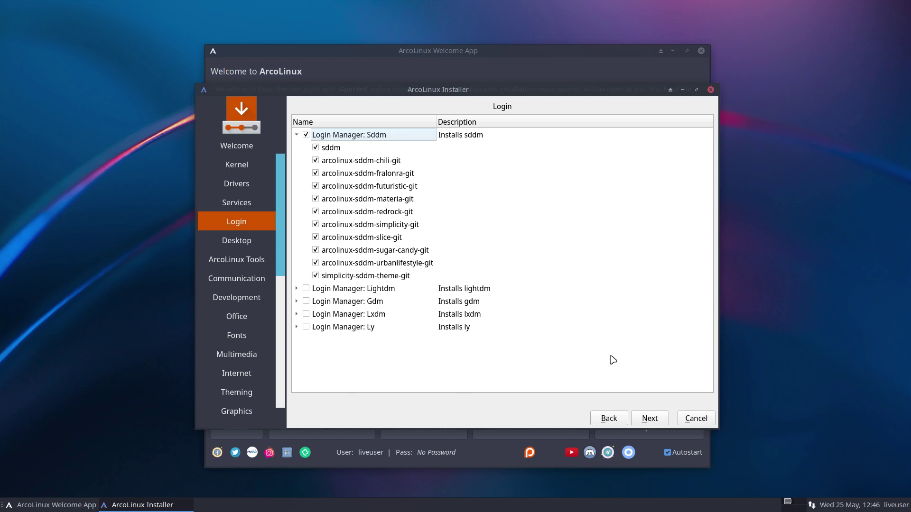
{"action": "left_click", "coordinate": [646, 420]}
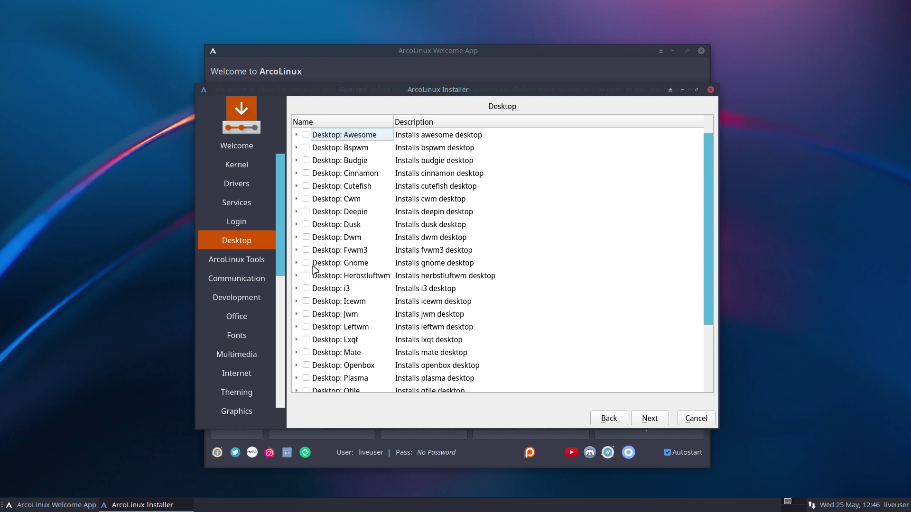
- Select the Dwm, Leftwm, Qtile and Xmonad desktops for installation
{"action": "left_click", "coordinate": [306, 327]}
{"action": "left_click", "coordinate": [306, 135]}
{"action": "left_click", "coordinate": [306, 239]}
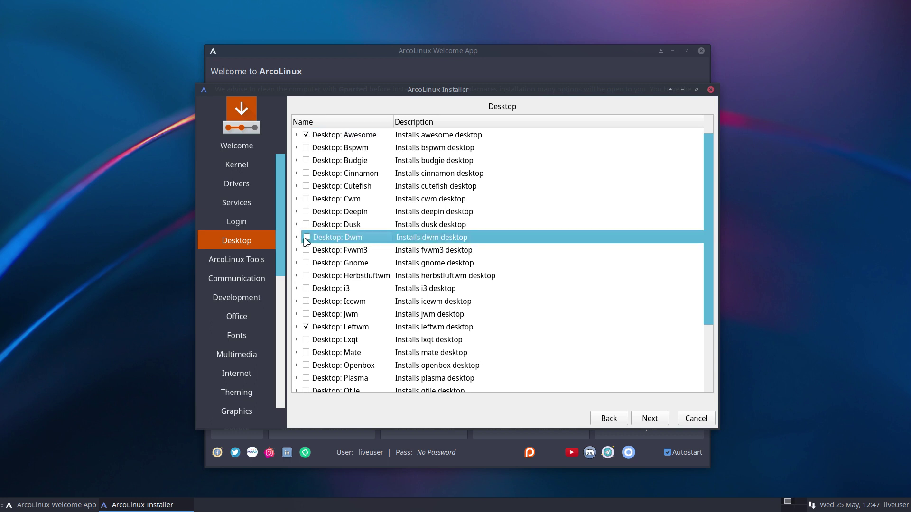
{"action": "left_click", "coordinate": [307, 238]}
{"action": "left_click", "coordinate": [306, 147]}
{"action": "scroll", "coordinate": [293, 333], "scroll_direction": "down", "scroll_amount": 2}
{"action": "left_click", "coordinate": [306, 315]}
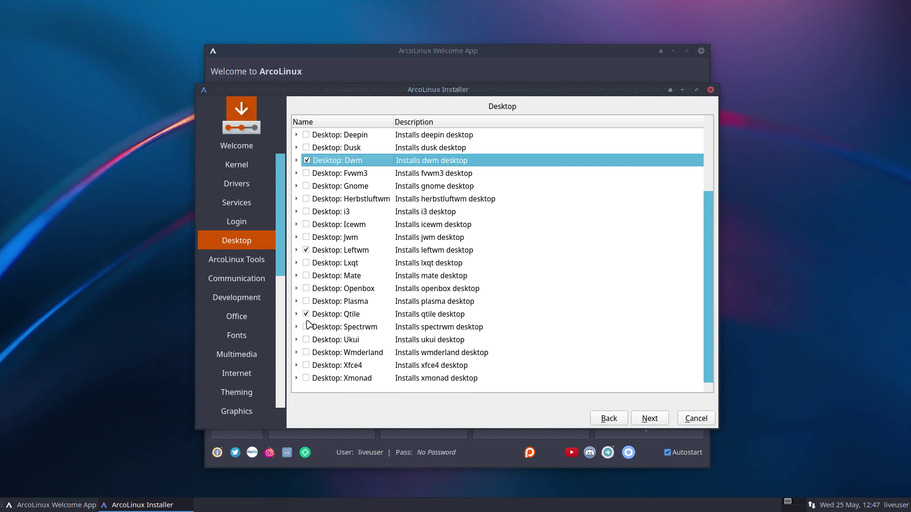
{"action": "left_click", "coordinate": [303, 381]}
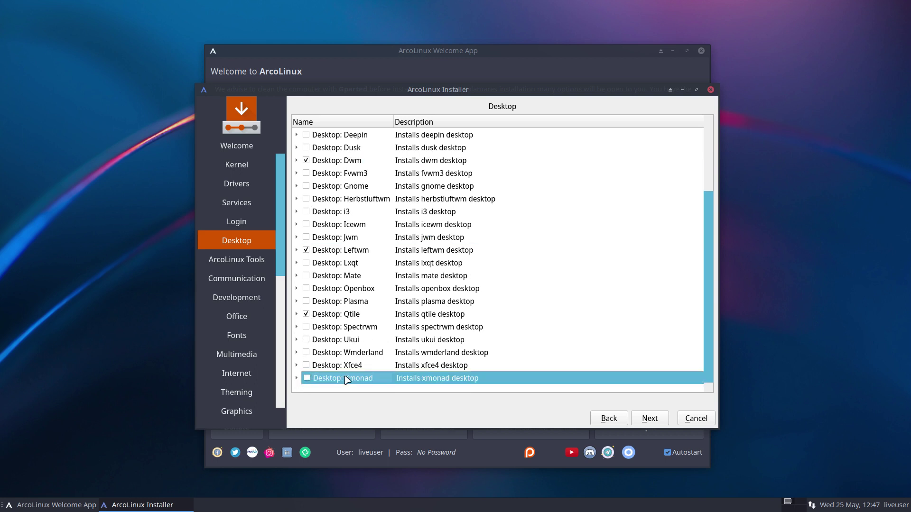
{"action": "left_click", "coordinate": [307, 378]}
- Toggle the VM out of and back into full-screen so it fills the screen
{"action": "left_click", "coordinate": [808, 126]}
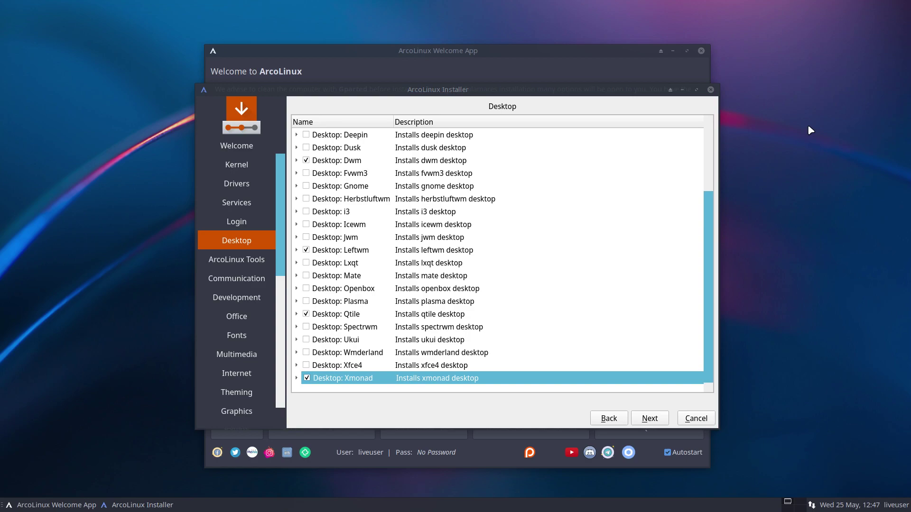
{"action": "key", "text": "ctrl+f"}
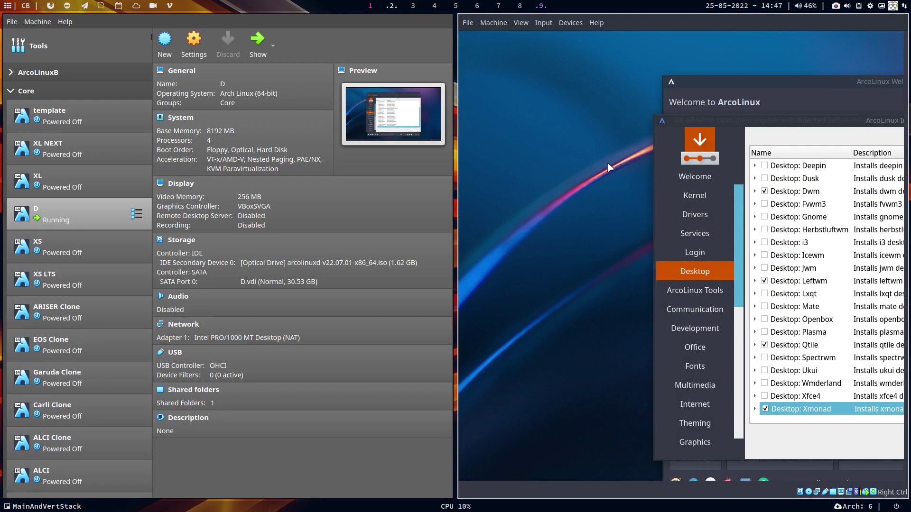
{"action": "key", "text": "Control_R+f"}
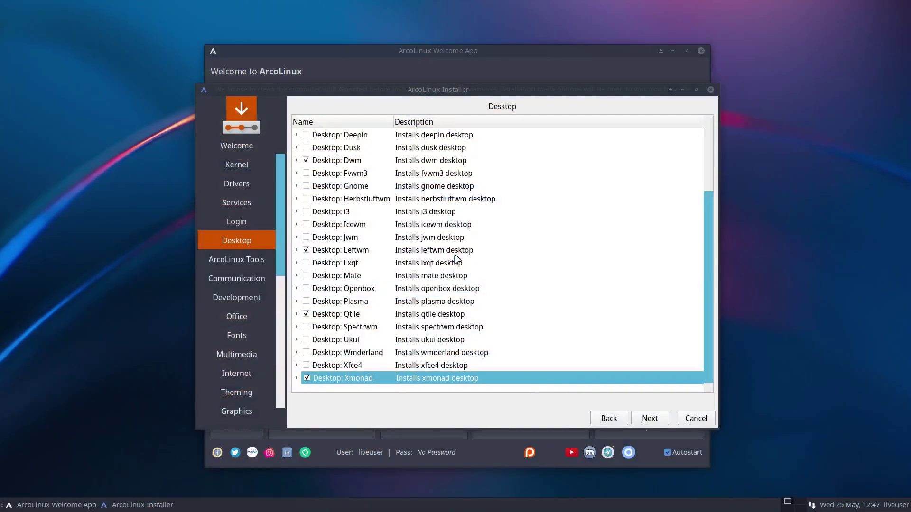
- Tick archlinux-tweak-tool-git and archlinux-logout-git on the ArcoLinux Tools page
{"action": "left_click", "coordinate": [644, 421]}
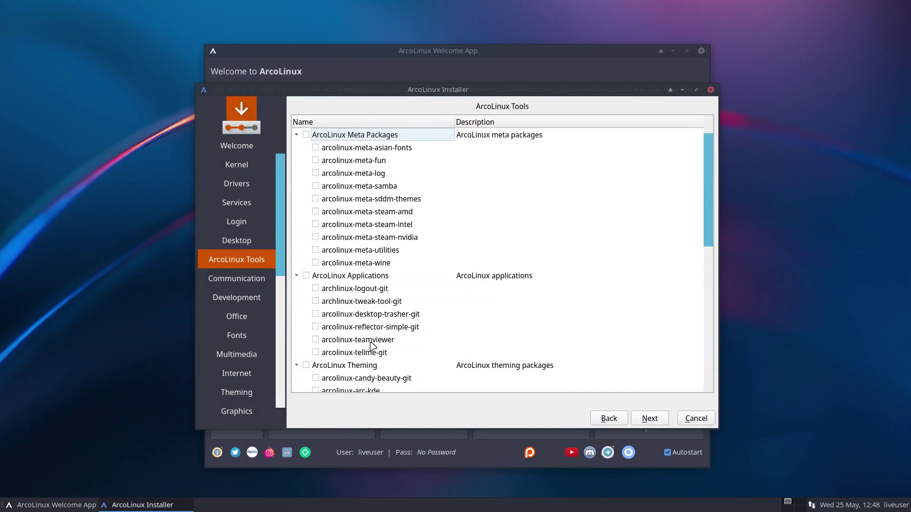
{"action": "scroll", "coordinate": [373, 346], "scroll_direction": "down", "scroll_amount": 3}
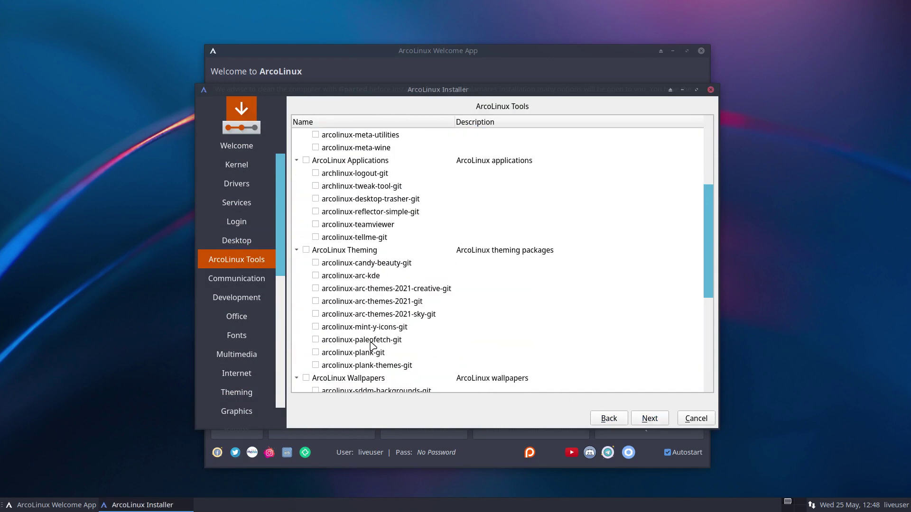
{"action": "left_click", "coordinate": [316, 186]}
{"action": "left_click", "coordinate": [316, 173]}
- Go back to review the Leftwm package group, then return to ArcoLinux Tools
{"action": "left_click", "coordinate": [607, 421]}
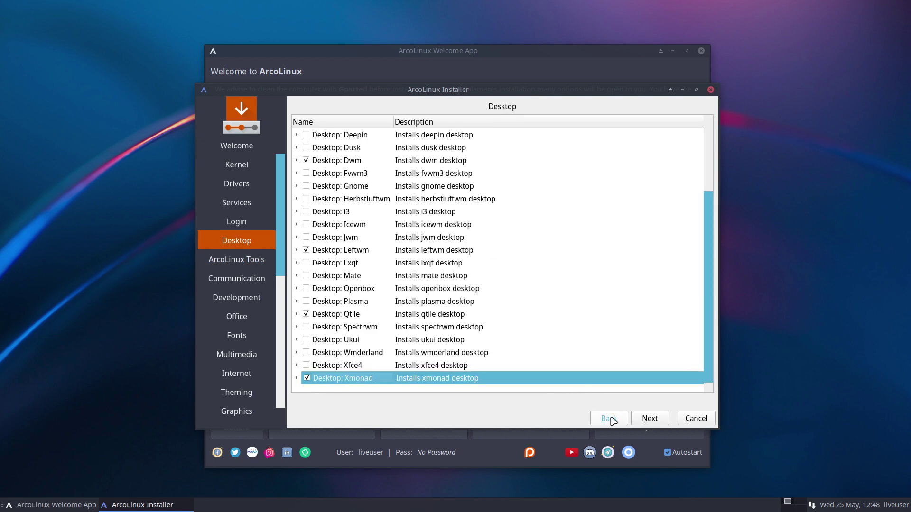
{"action": "left_click", "coordinate": [296, 250]}
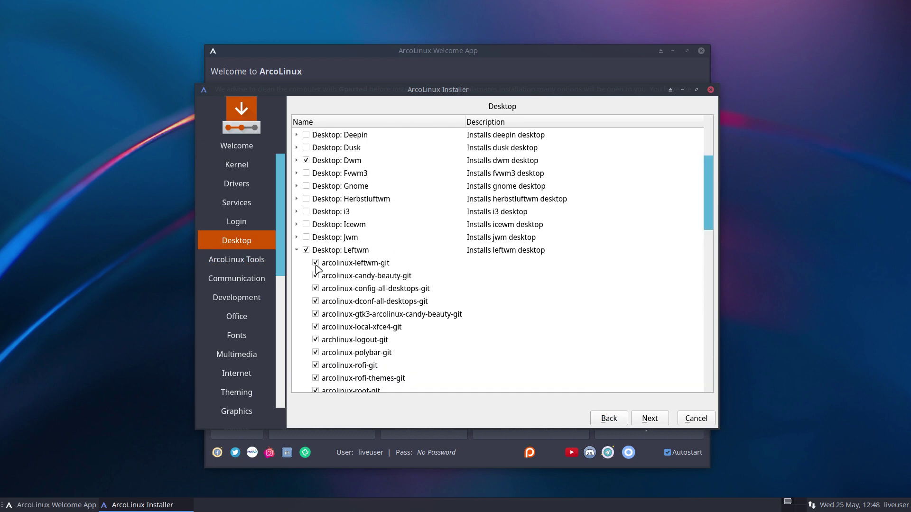
{"action": "scroll", "coordinate": [409, 301], "scroll_direction": "down", "scroll_amount": 3}
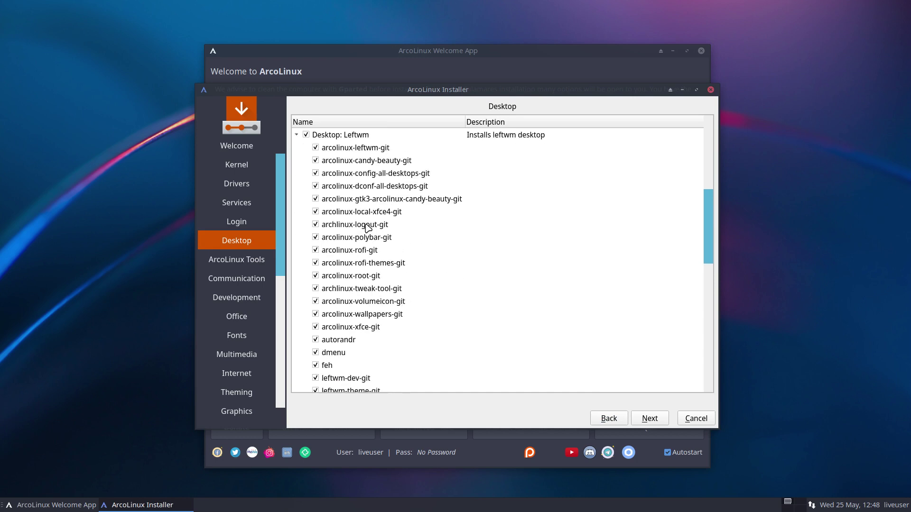
{"action": "left_click", "coordinate": [298, 136]}
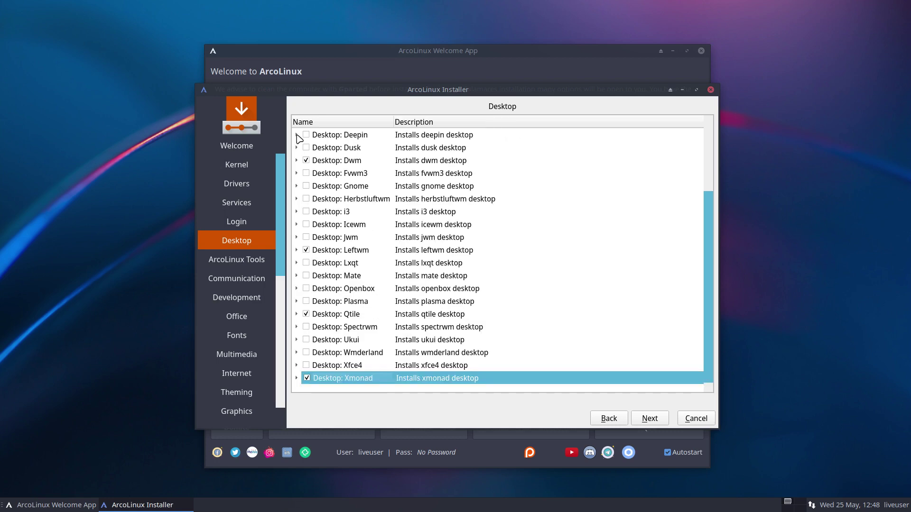
{"action": "left_click", "coordinate": [650, 420]}
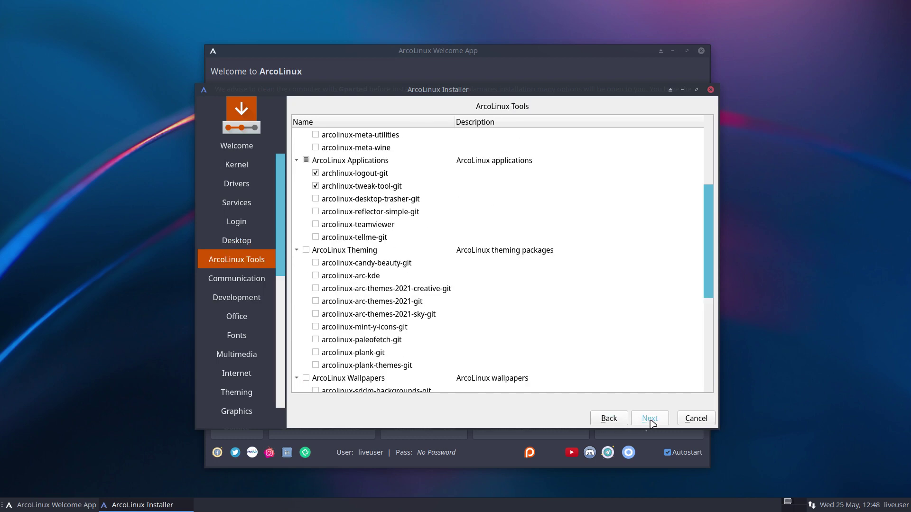
- Untick archlinux-logout-git and archlinux-tweak-tool-git and tick arcolinux-wallpapers-git instead
{"action": "left_click", "coordinate": [315, 173]}
{"action": "left_click", "coordinate": [316, 186]}
{"action": "scroll", "coordinate": [493, 318], "scroll_direction": "down", "scroll_amount": 3}
{"action": "left_click", "coordinate": [649, 418]}
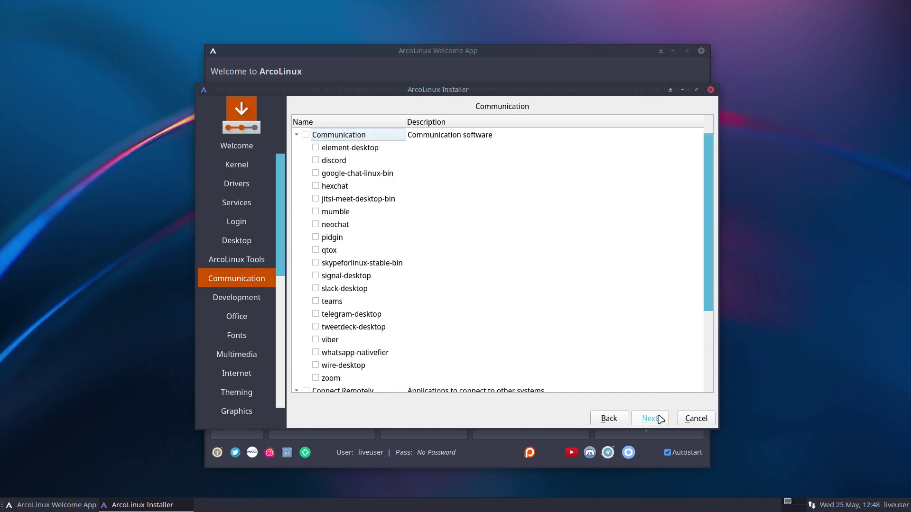
{"action": "left_click", "coordinate": [609, 418]}
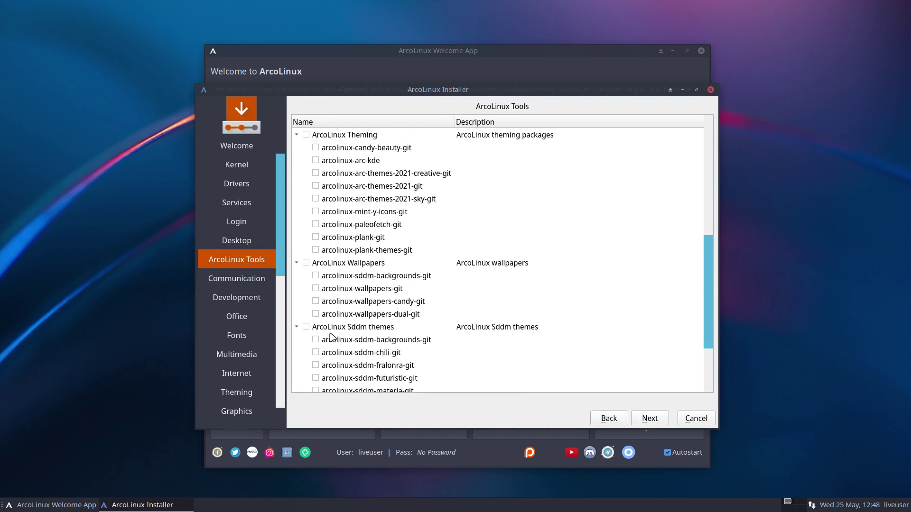
{"action": "left_click", "coordinate": [316, 288]}
- Browse the Communication packages and continue without selecting any
{"action": "left_click", "coordinate": [653, 419]}
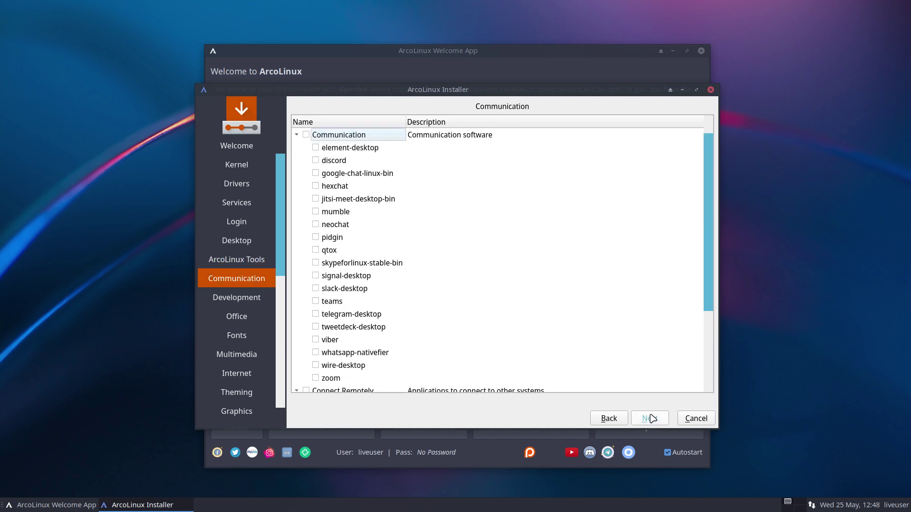
{"action": "left_click_drag", "start_coordinate": [710, 309], "coordinate": [711, 376]}
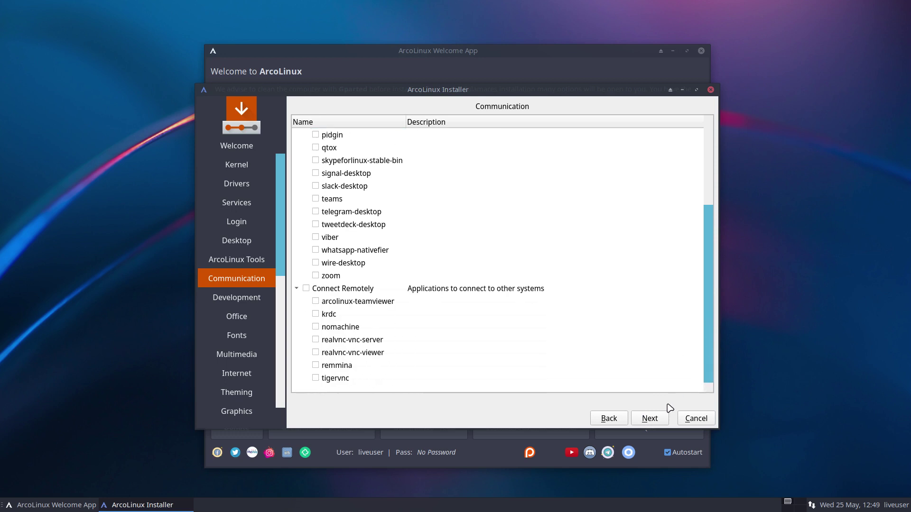
{"action": "left_click", "coordinate": [656, 420]}
{"action": "left_click", "coordinate": [649, 418]}
- Skip through the Office to Utilities package pages without selecting anything
{"action": "left_click", "coordinate": [649, 419]}
{"action": "left_click", "coordinate": [650, 419]}
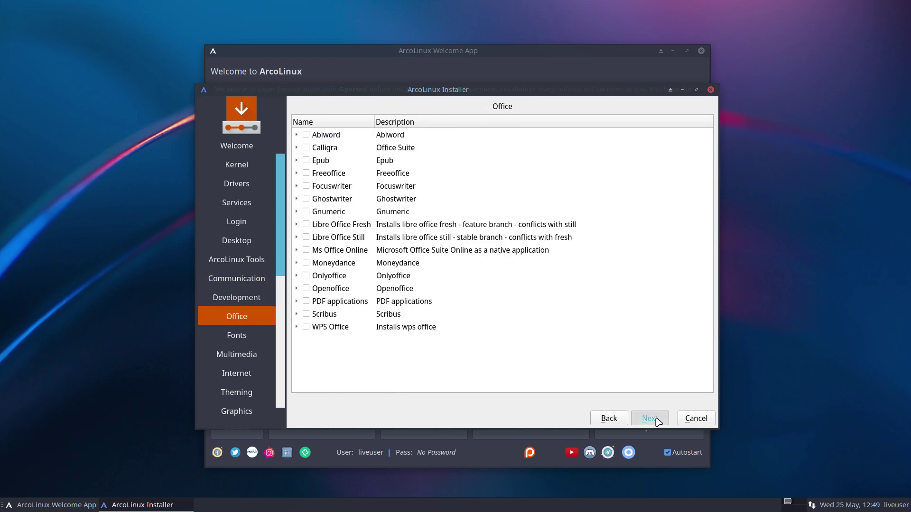
{"action": "left_click", "coordinate": [650, 419]}
{"action": "left_click", "coordinate": [650, 418]}
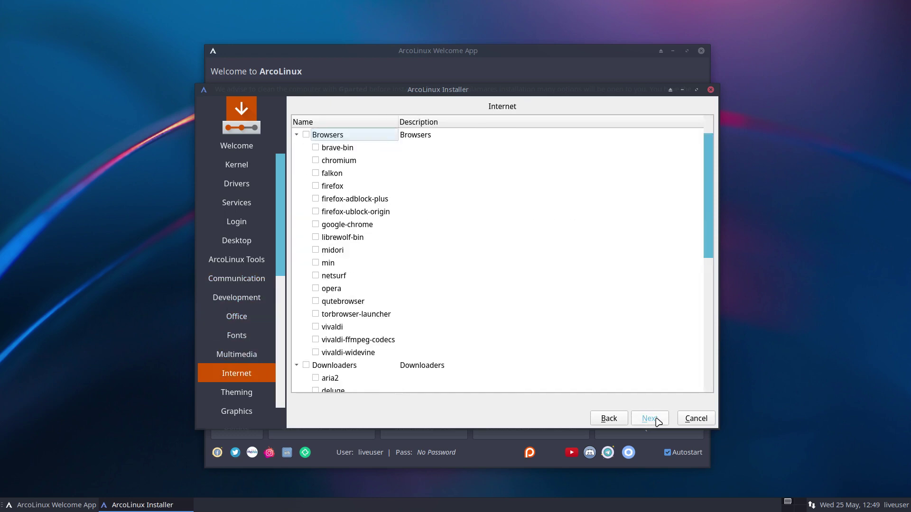
{"action": "left_click", "coordinate": [650, 419]}
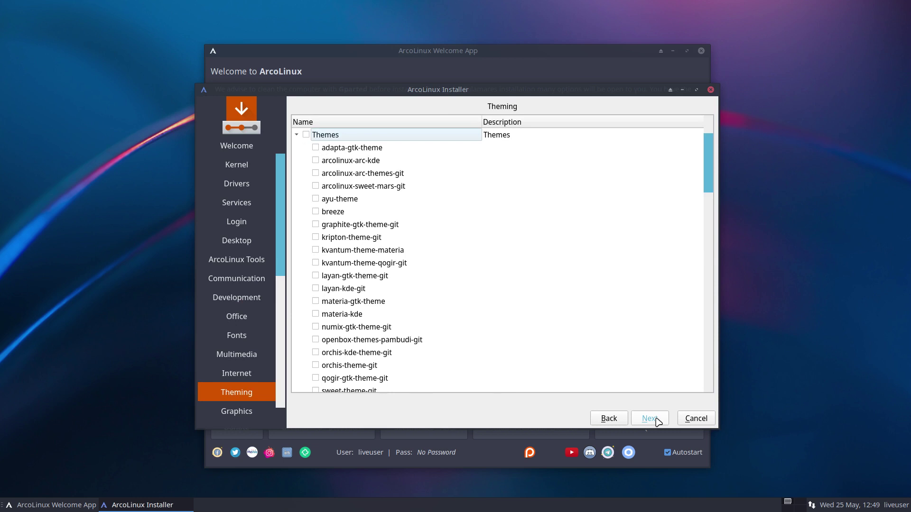
{"action": "left_click", "coordinate": [649, 418]}
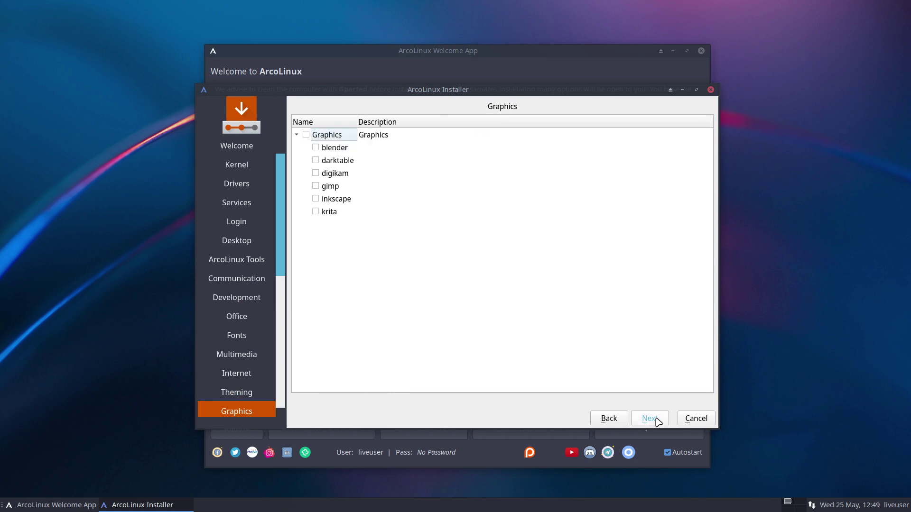
{"action": "left_click", "coordinate": [649, 419]}
{"action": "left_click", "coordinate": [649, 419]}
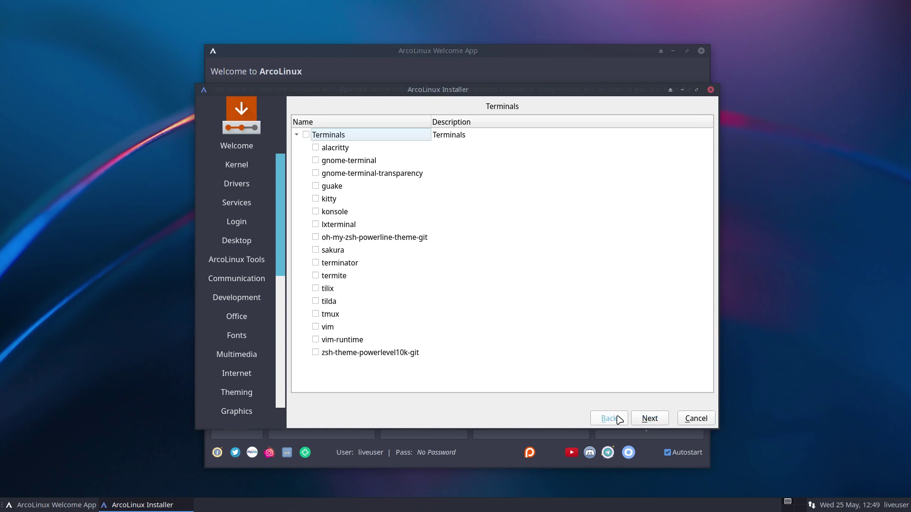
{"action": "left_click", "coordinate": [655, 417]}
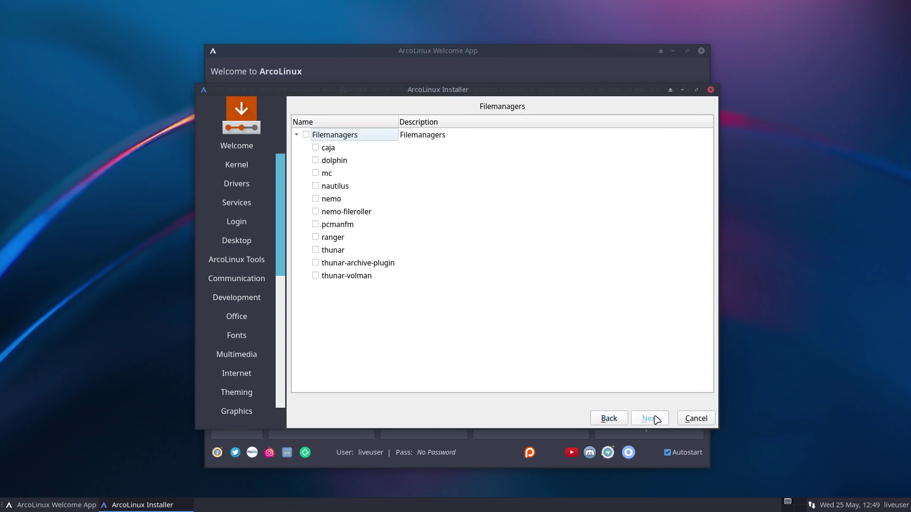
{"action": "left_click", "coordinate": [656, 419]}
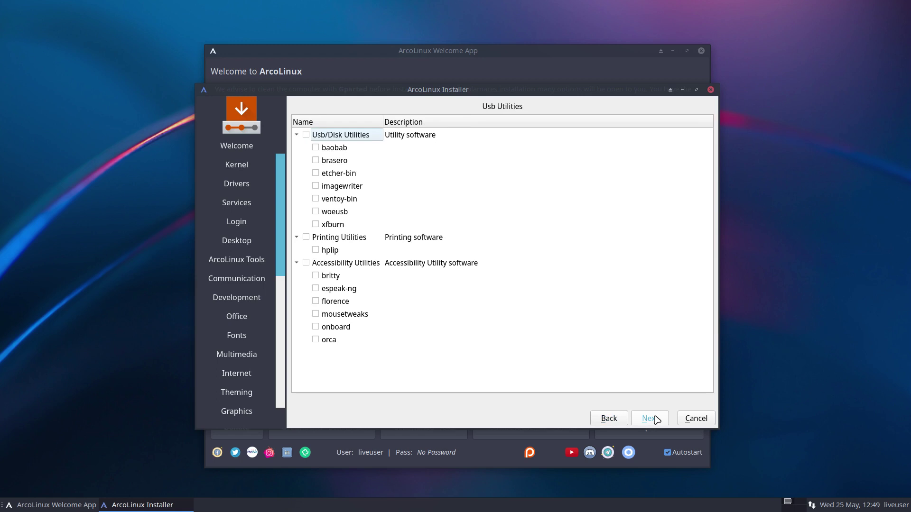
{"action": "left_click", "coordinate": [655, 419]}
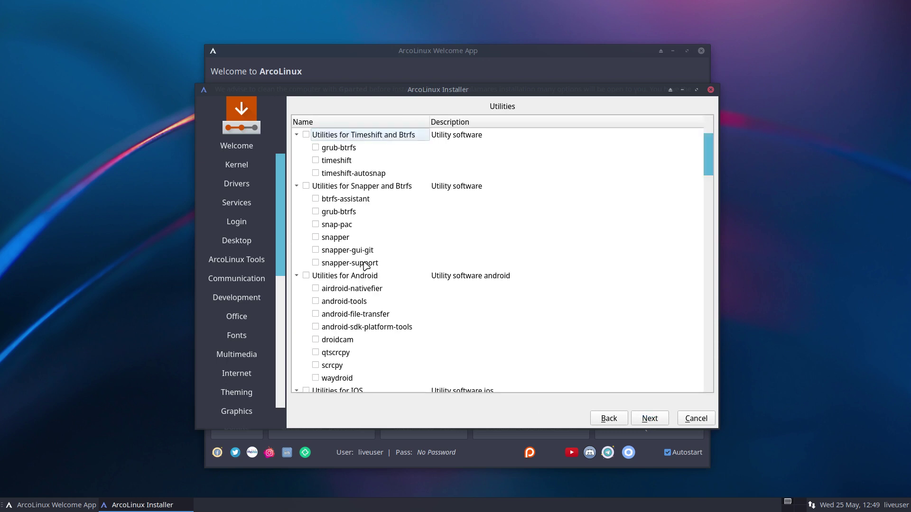
{"action": "left_click", "coordinate": [658, 420]}
- Select the entire ArcoLinux Dev package group and move on to location settings
{"action": "left_click", "coordinate": [650, 418]}
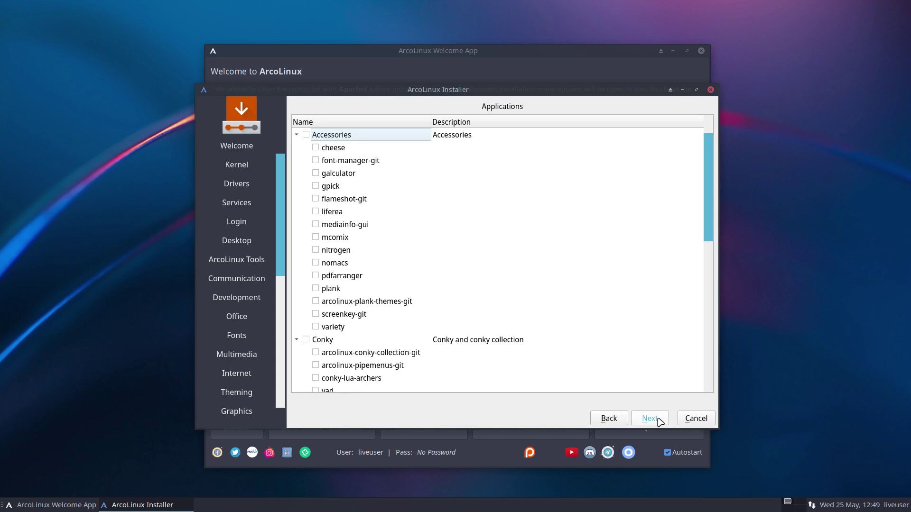
{"action": "left_click", "coordinate": [650, 418]}
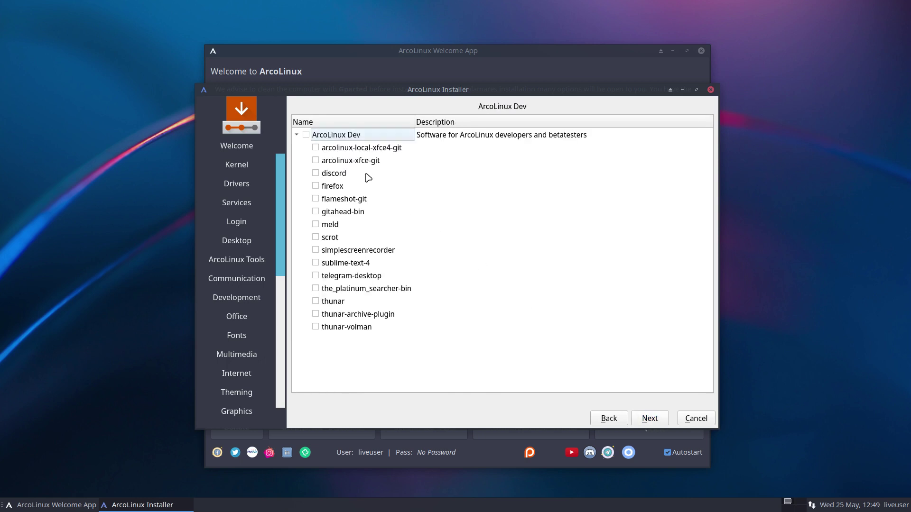
{"action": "left_click", "coordinate": [306, 135]}
{"action": "left_click", "coordinate": [650, 419]}
- Choose the Belgian keyboard layout
{"action": "left_click", "coordinate": [661, 420]}
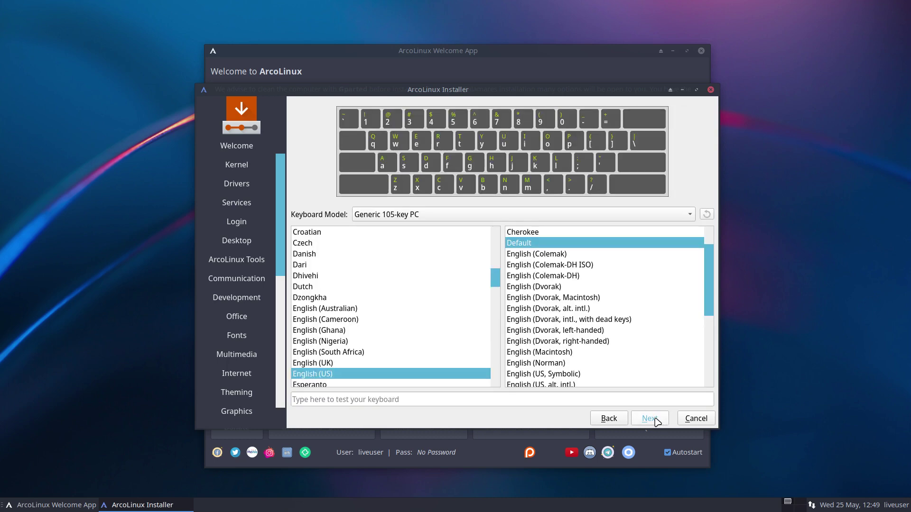
{"action": "scroll", "coordinate": [409, 377], "scroll_direction": "up", "scroll_amount": 5}
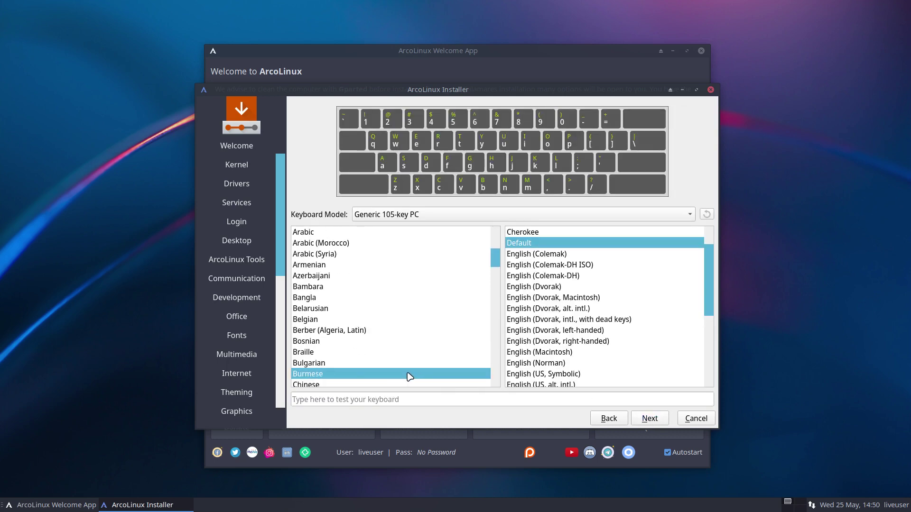
{"action": "left_click", "coordinate": [341, 320]}
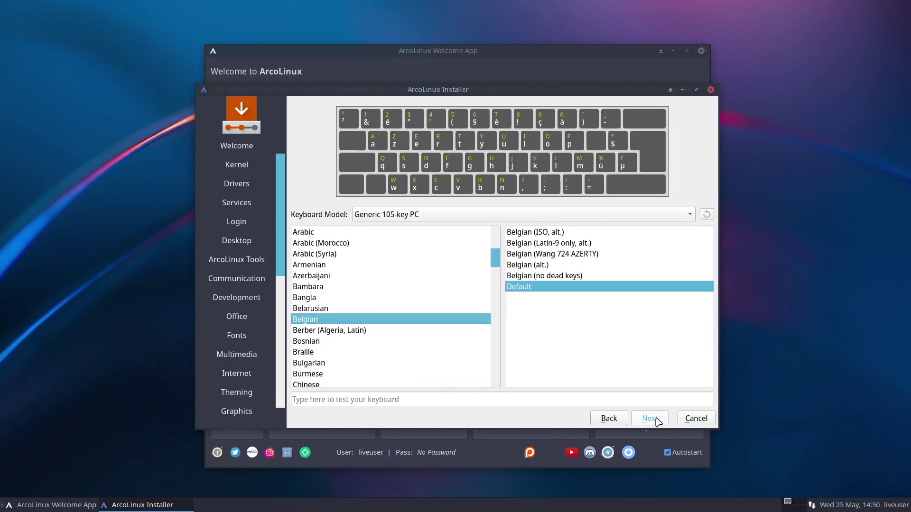
{"action": "left_click", "coordinate": [658, 421]}
- Erase the whole disk using xfs with Swap (no Hibernate)
{"action": "left_click", "coordinate": [402, 194]}
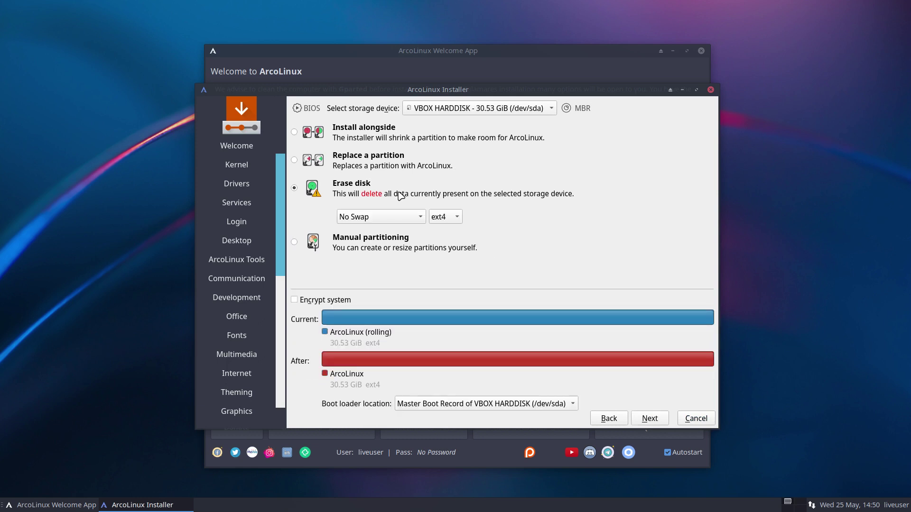
{"action": "left_click", "coordinate": [455, 217]}
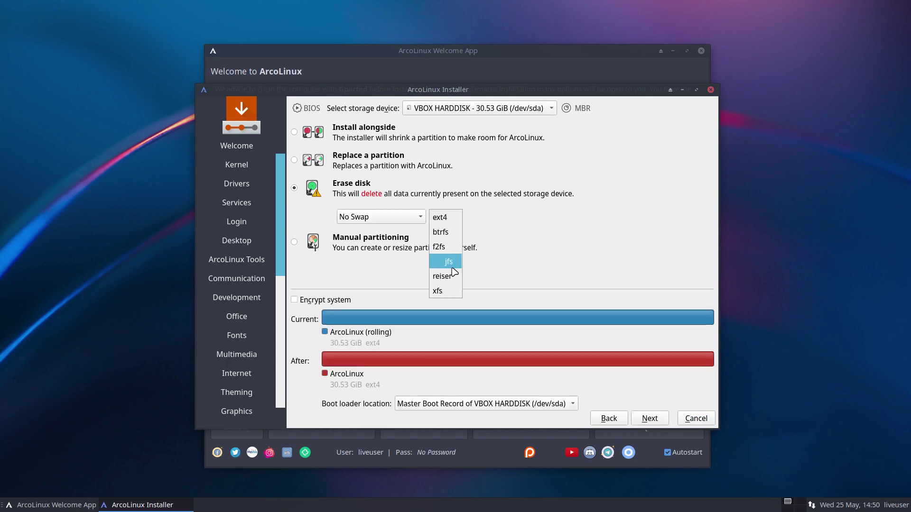
{"action": "left_click", "coordinate": [454, 291]}
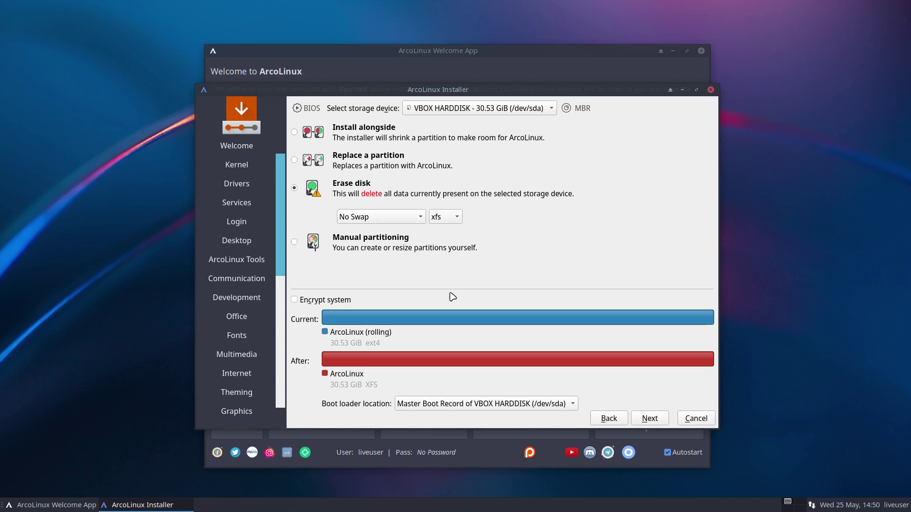
{"action": "left_click", "coordinate": [460, 220]}
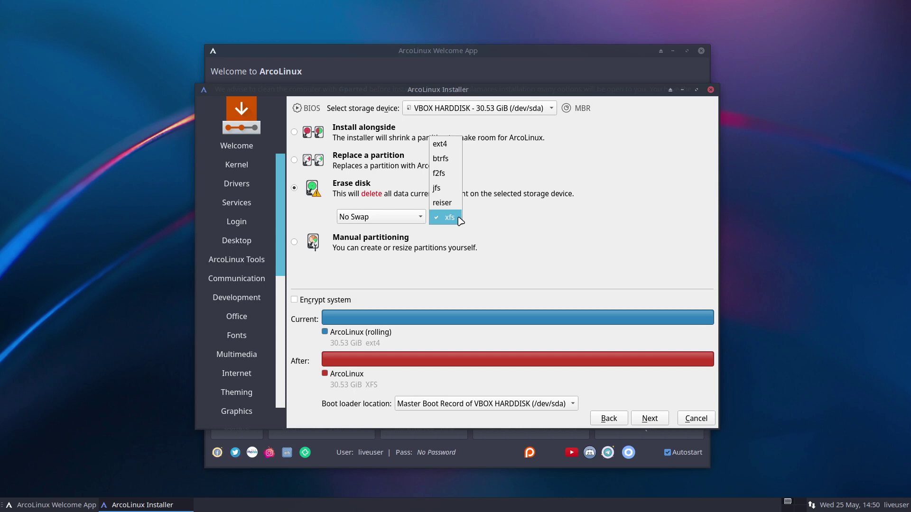
{"action": "left_click", "coordinate": [374, 207]}
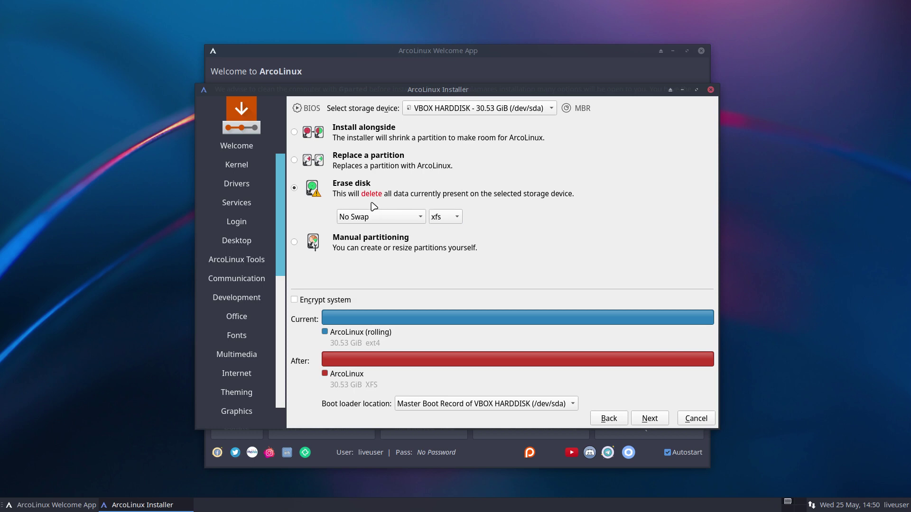
{"action": "left_click", "coordinate": [378, 217]}
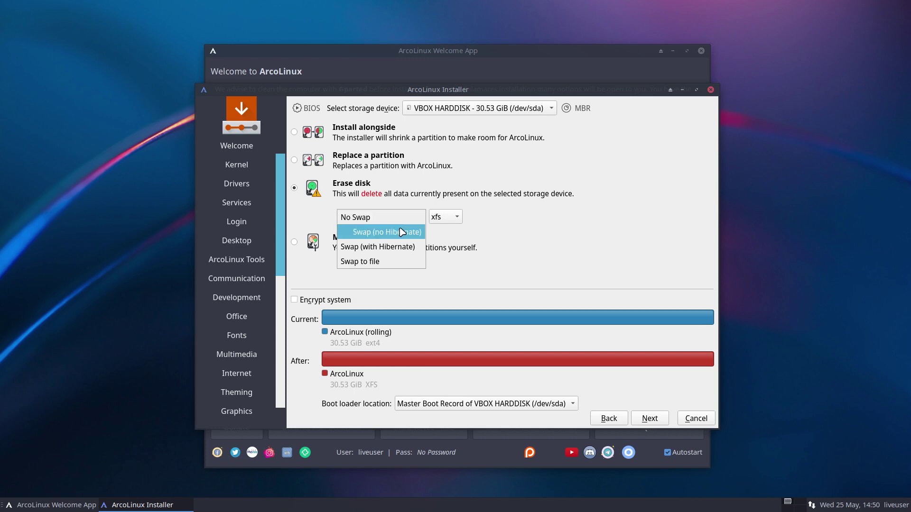
{"action": "left_click", "coordinate": [401, 232]}
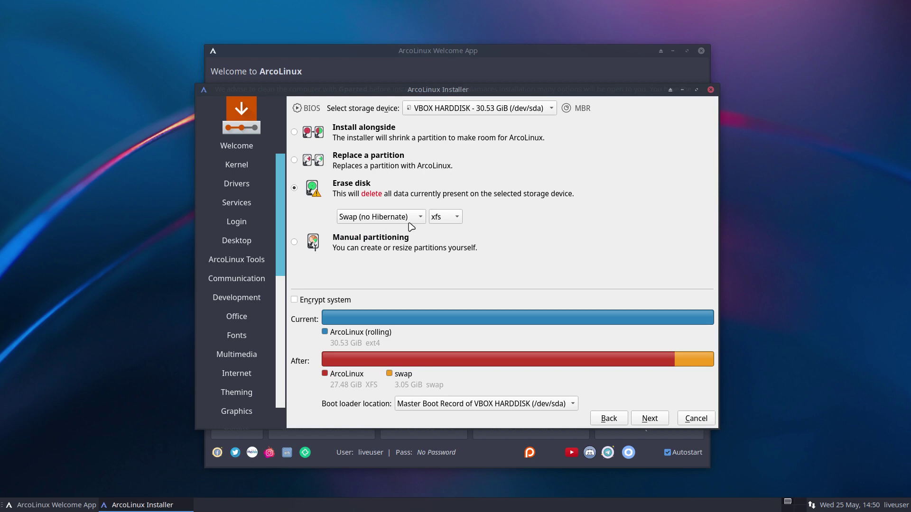
{"action": "left_click", "coordinate": [439, 217]}
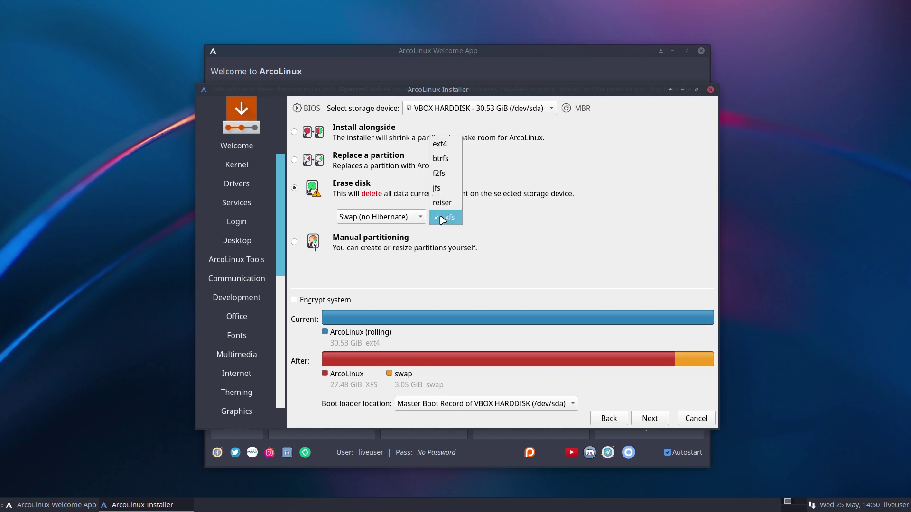
{"action": "left_click", "coordinate": [440, 217]}
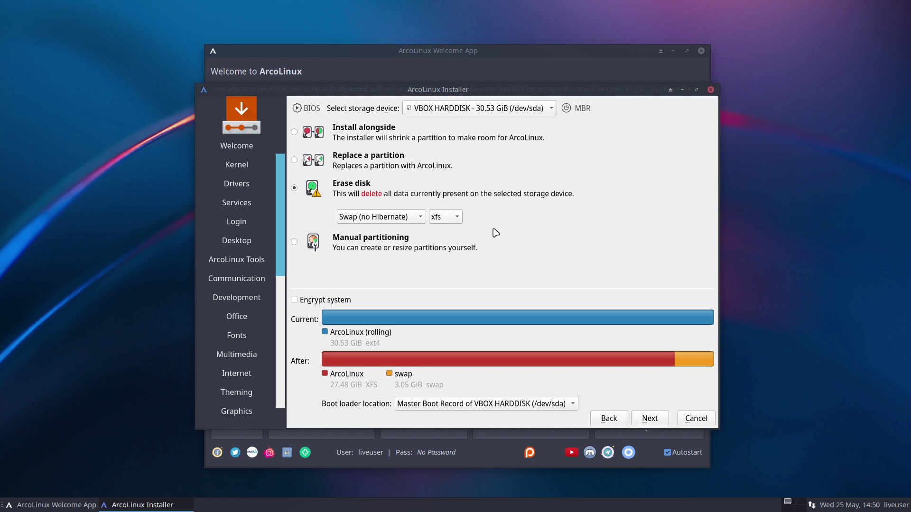
{"action": "left_click", "coordinate": [655, 422]}
- Fill in the user's full name and the account password with its confirmation
{"action": "left_click", "coordinate": [654, 420]}
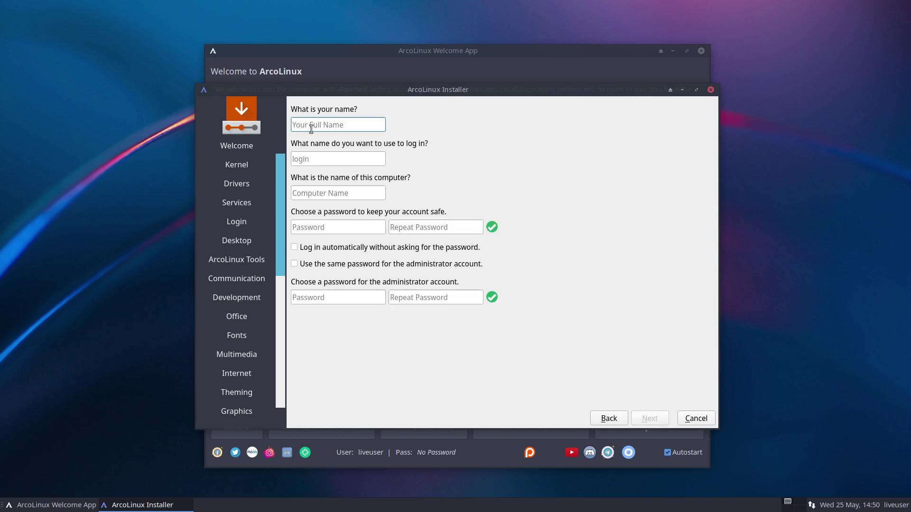
{"action": "key", "text": "Tab"}
{"action": "key", "text": "Tab"}
{"action": "key", "text": "Tab"}
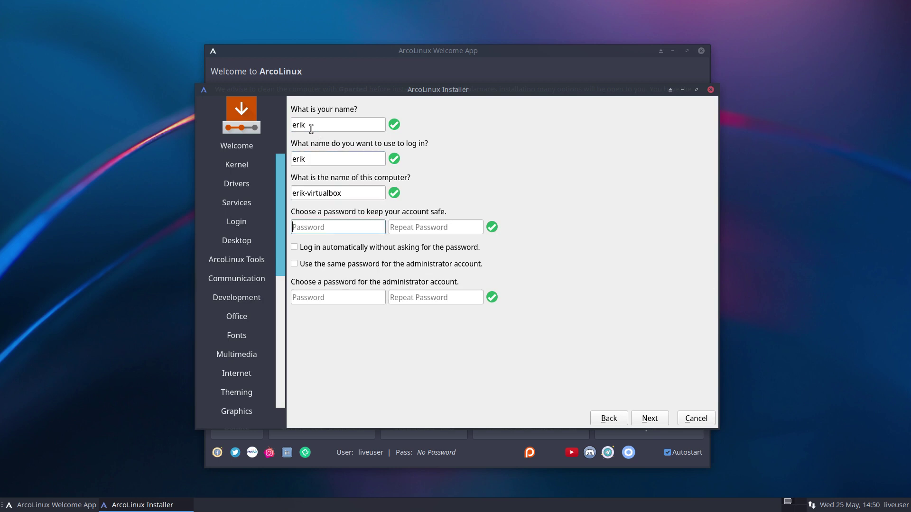
{"action": "key", "text": "Tab"}
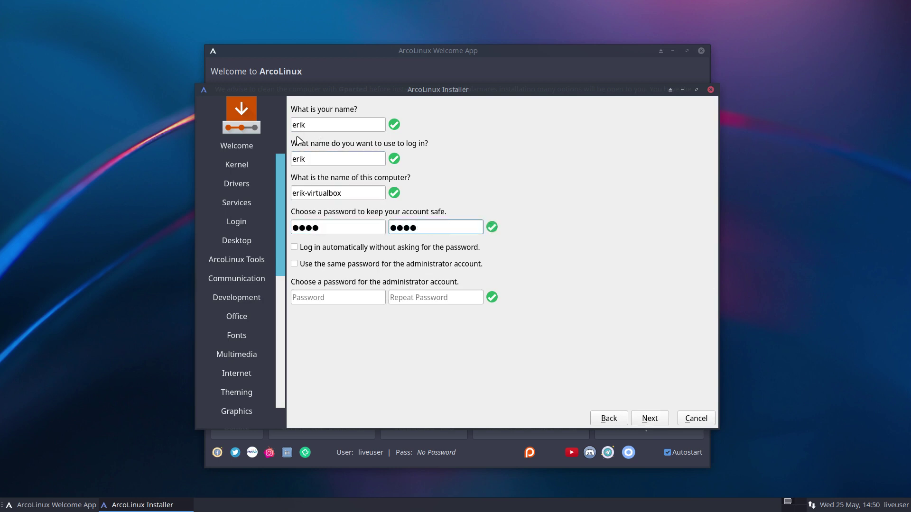
- Reuse the password for the administrator, leave autologin off, and start the installation
{"action": "left_click", "coordinate": [354, 248]}
{"action": "left_click", "coordinate": [373, 265]}
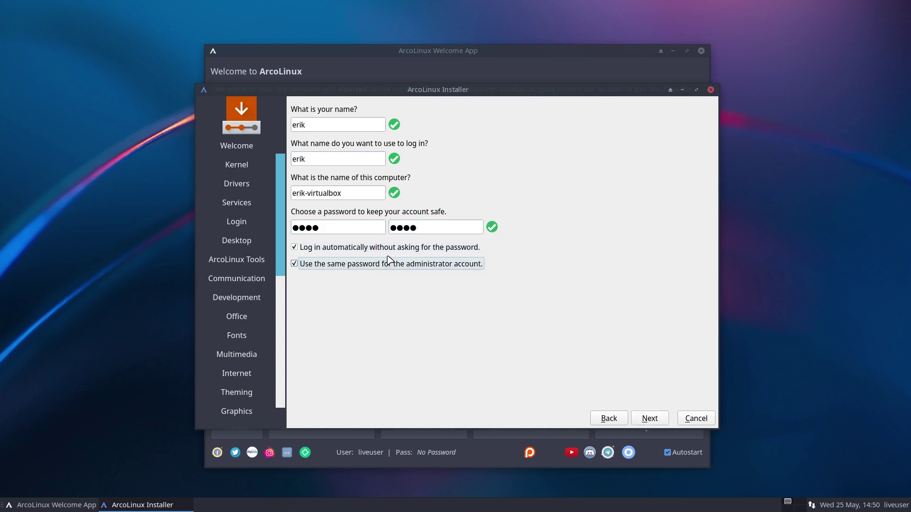
{"action": "left_click", "coordinate": [390, 252]}
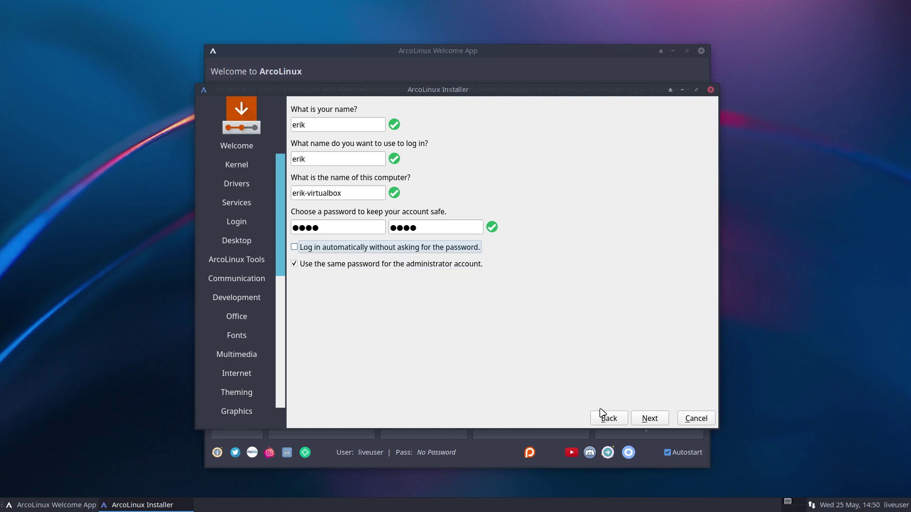
{"action": "left_click", "coordinate": [650, 418]}
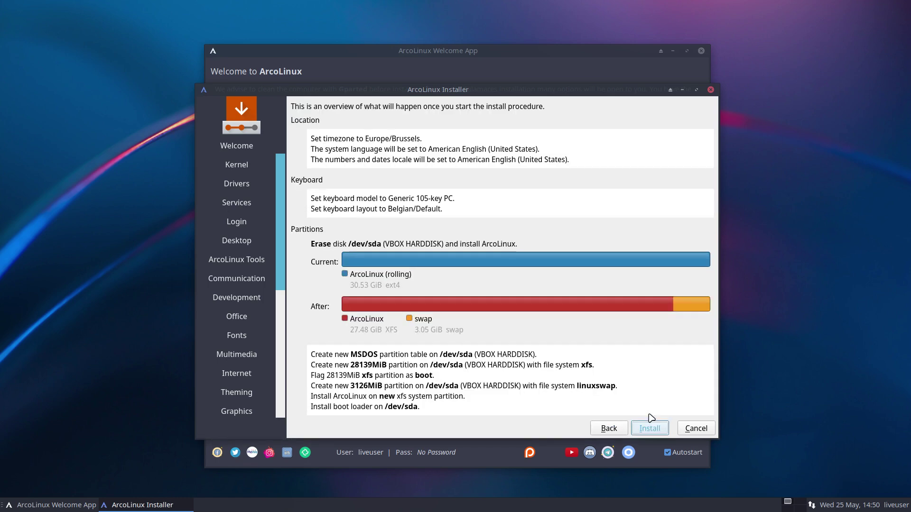
{"action": "left_click", "coordinate": [653, 429]}
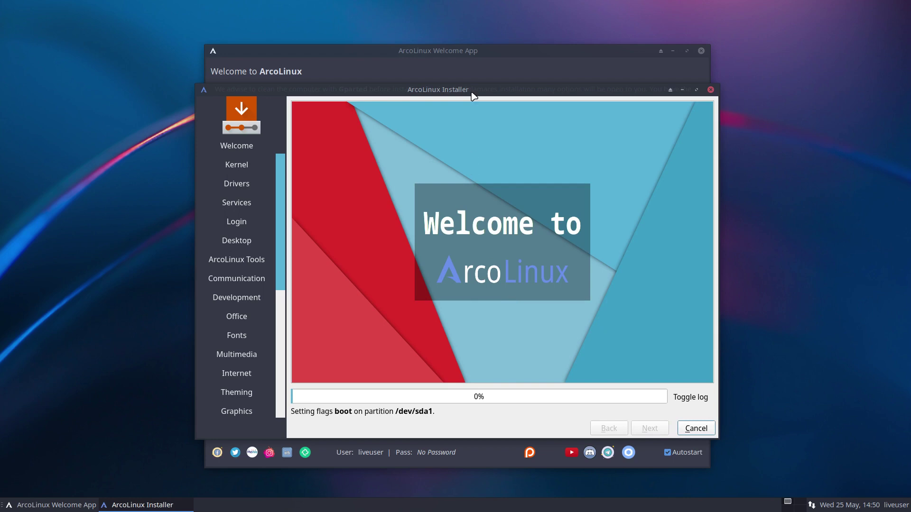
- Reposition the installer window and bring the ArcoLinux Welcome App in front
{"action": "left_click_drag", "start_coordinate": [472, 90], "coordinate": [464, 15]}
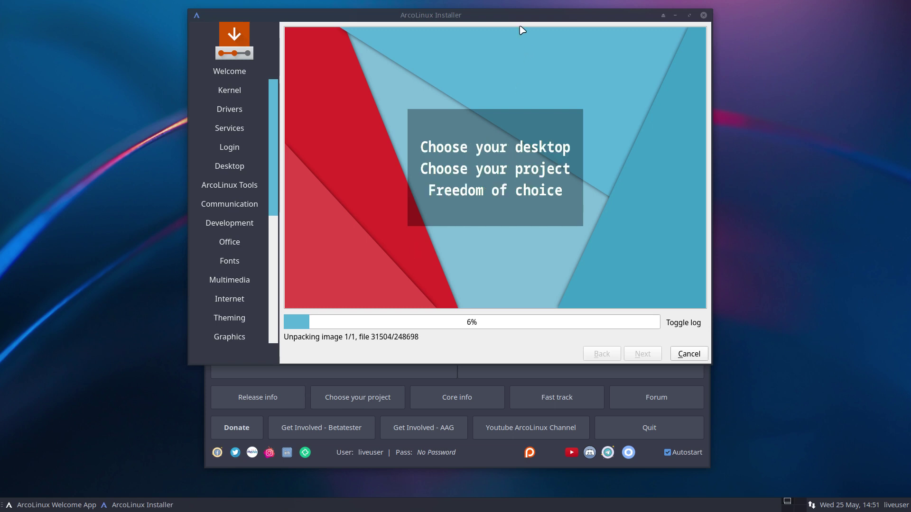
{"action": "left_click_drag", "start_coordinate": [514, 19], "coordinate": [653, 25]}
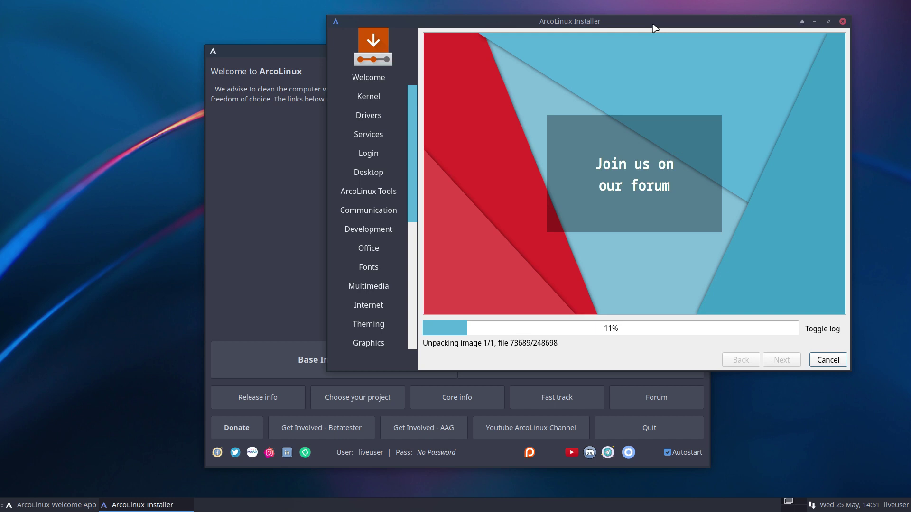
{"action": "left_click", "coordinate": [273, 169]}
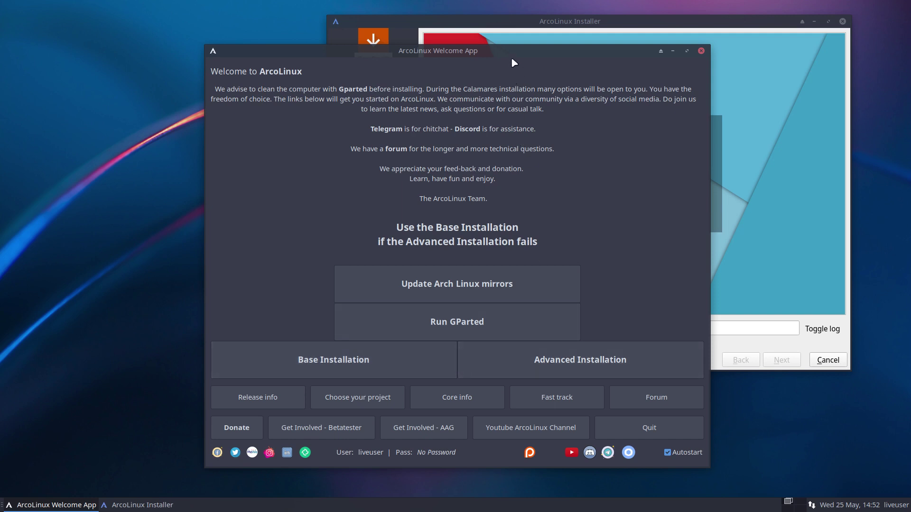
- Rearrange the windows and switch off the Welcome App's Autostart option
{"action": "left_click_drag", "start_coordinate": [514, 54], "coordinate": [324, 46]}
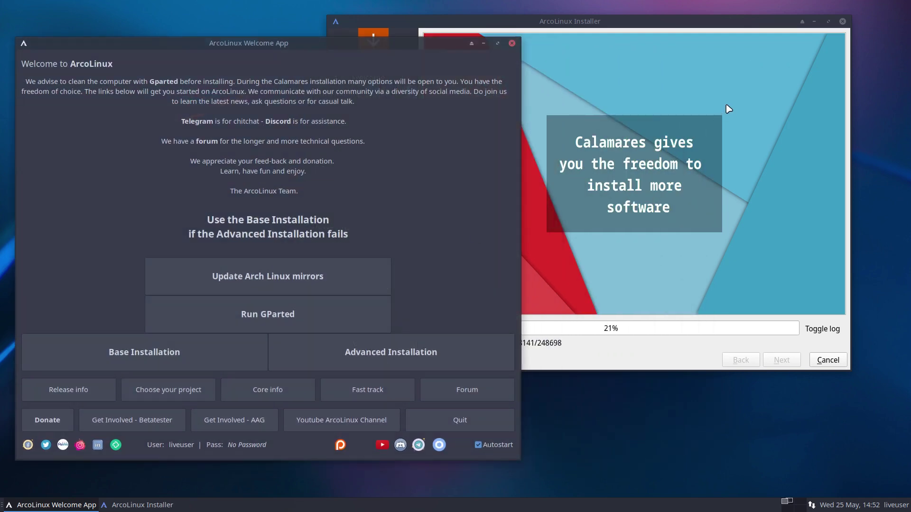
{"action": "left_click", "coordinate": [705, 23]}
{"action": "left_click_drag", "start_coordinate": [706, 23], "coordinate": [735, 20]}
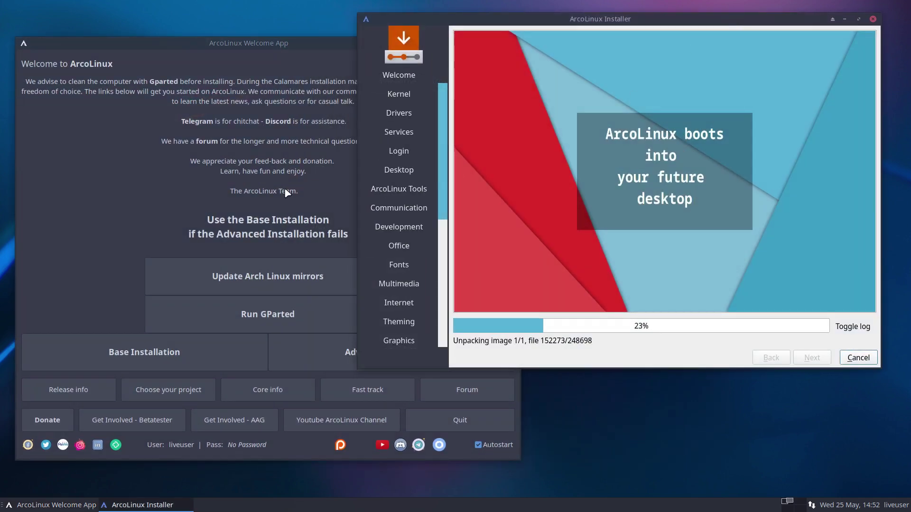
{"action": "left_click", "coordinate": [277, 188]}
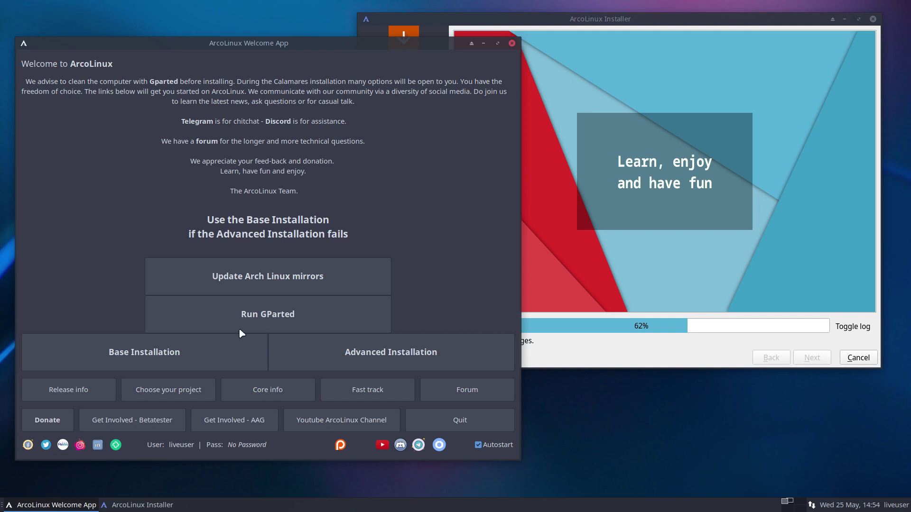
{"action": "left_click", "coordinate": [484, 442]}
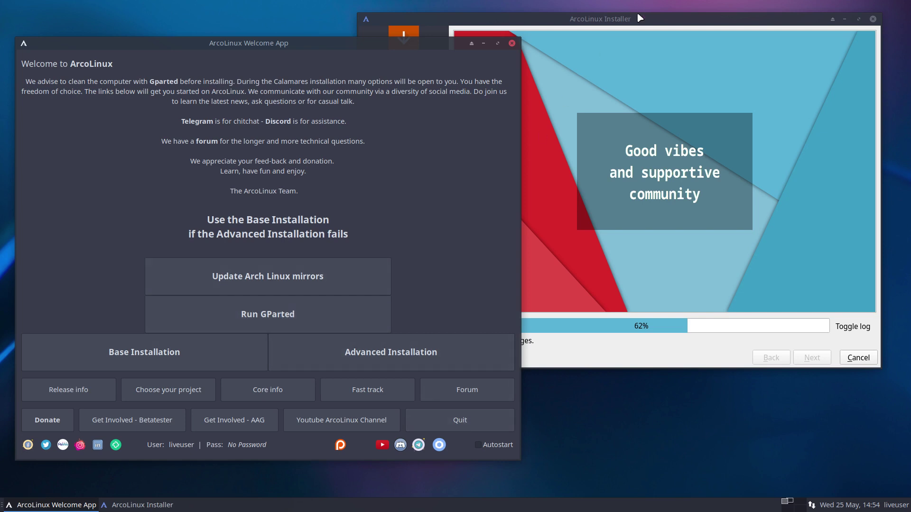
{"action": "left_click_drag", "start_coordinate": [641, 24], "coordinate": [655, 14]}
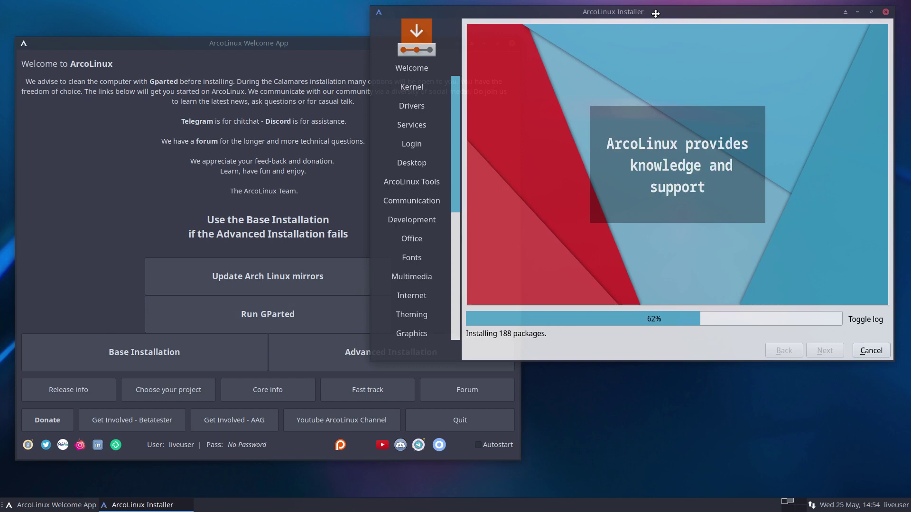
- Alternate focus between the Welcome App and installer while installation climbs to 95%
{"action": "left_click_drag", "start_coordinate": [656, 13], "coordinate": [656, 13]}
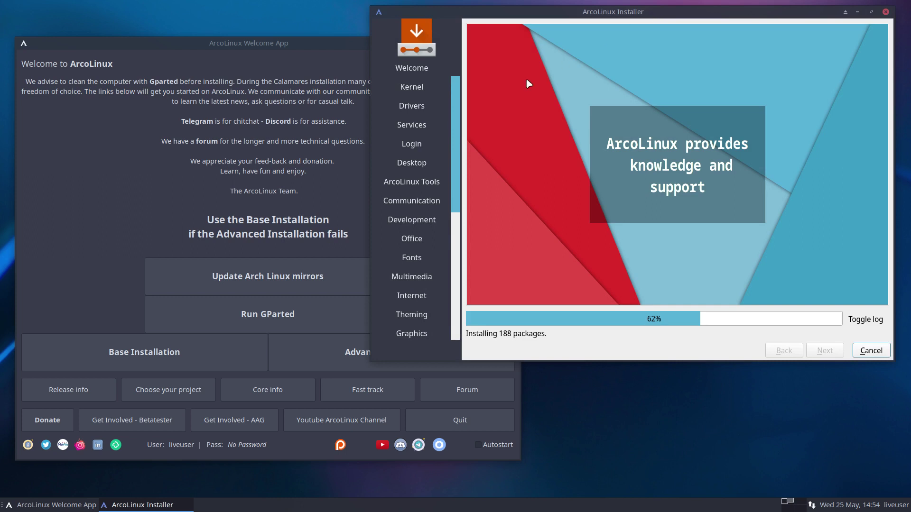
{"action": "left_click", "coordinate": [323, 153]}
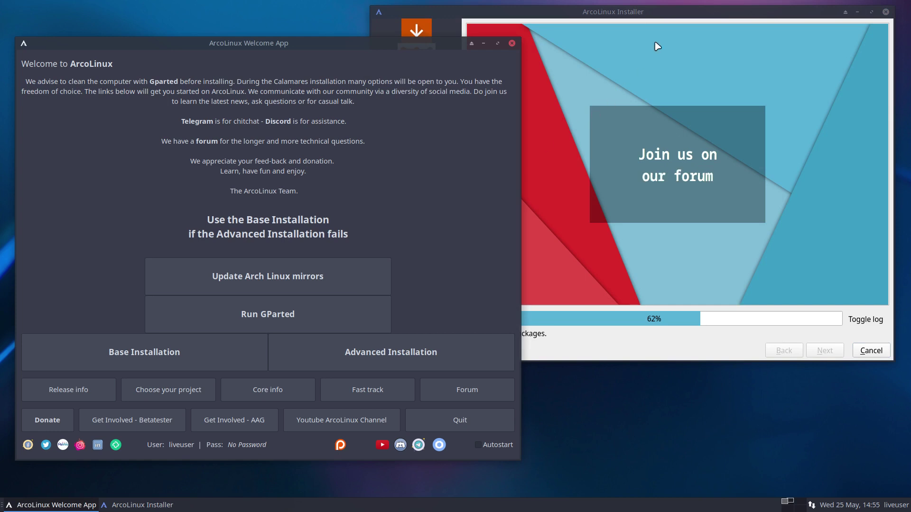
{"action": "left_click", "coordinate": [663, 18]}
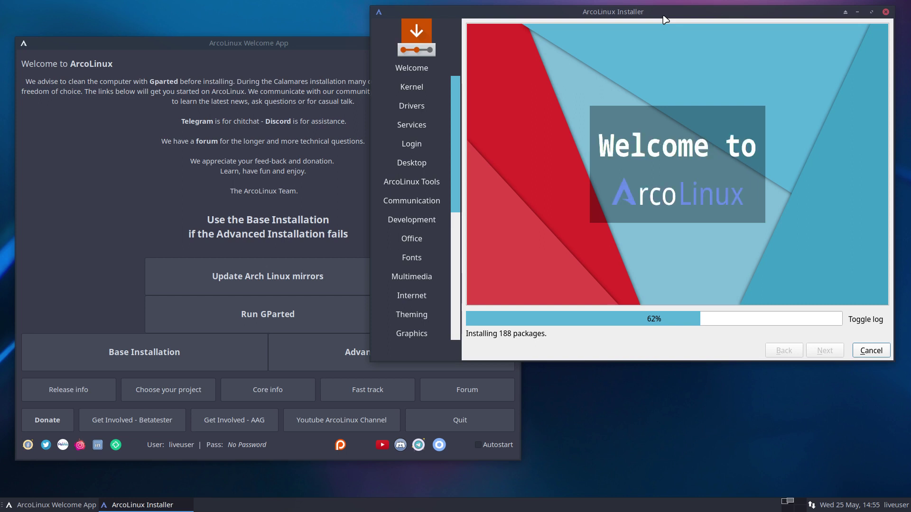
{"action": "left_click", "coordinate": [253, 159]}
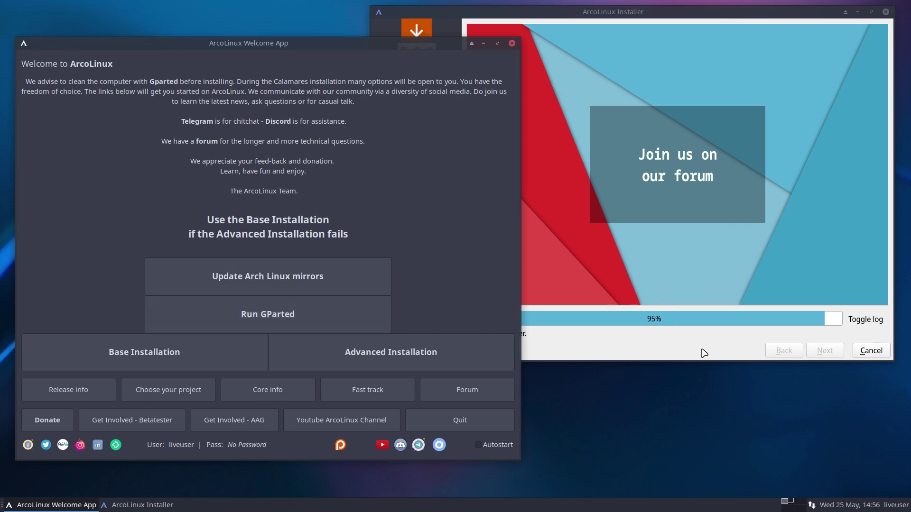
- Scroll through the installation log until All done, then return to the Welcome App
{"action": "left_click", "coordinate": [866, 319]}
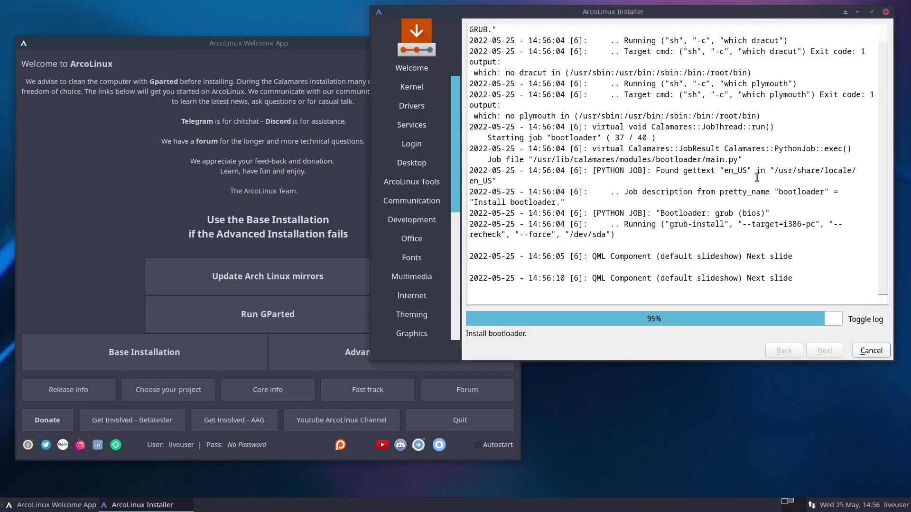
{"action": "scroll", "coordinate": [757, 177], "scroll_direction": "up", "scroll_amount": 10}
{"action": "scroll", "coordinate": [757, 177], "scroll_direction": "up", "scroll_amount": 8}
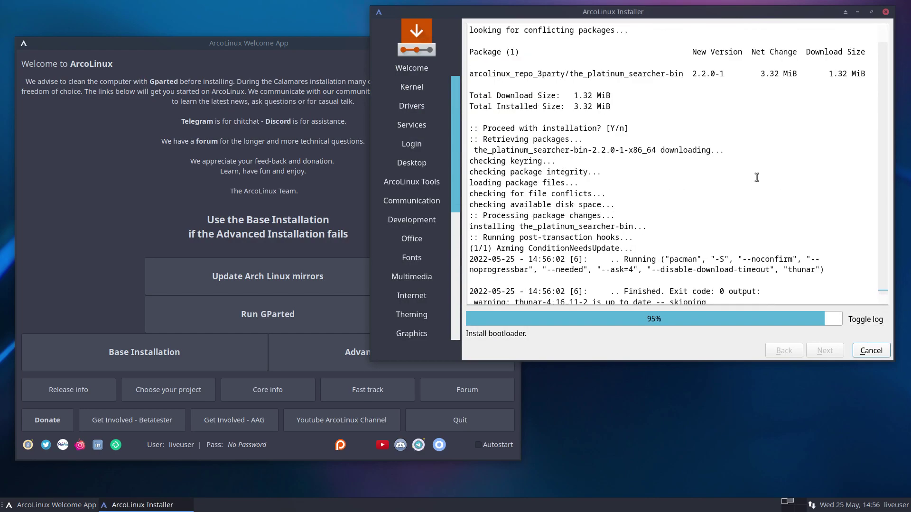
{"action": "scroll", "coordinate": [757, 177], "scroll_direction": "up", "scroll_amount": 20}
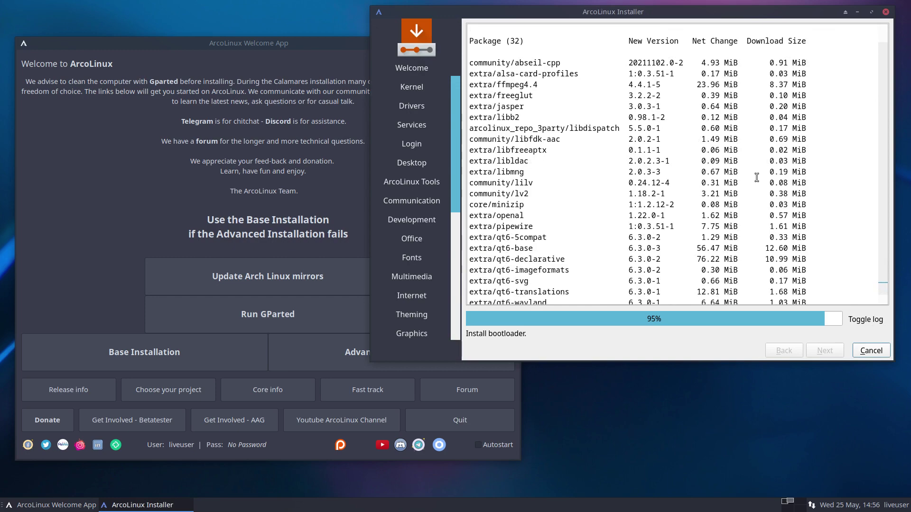
{"action": "scroll", "coordinate": [757, 177], "scroll_direction": "down", "scroll_amount": 5}
{"action": "scroll", "coordinate": [757, 177], "scroll_direction": "down", "scroll_amount": 10}
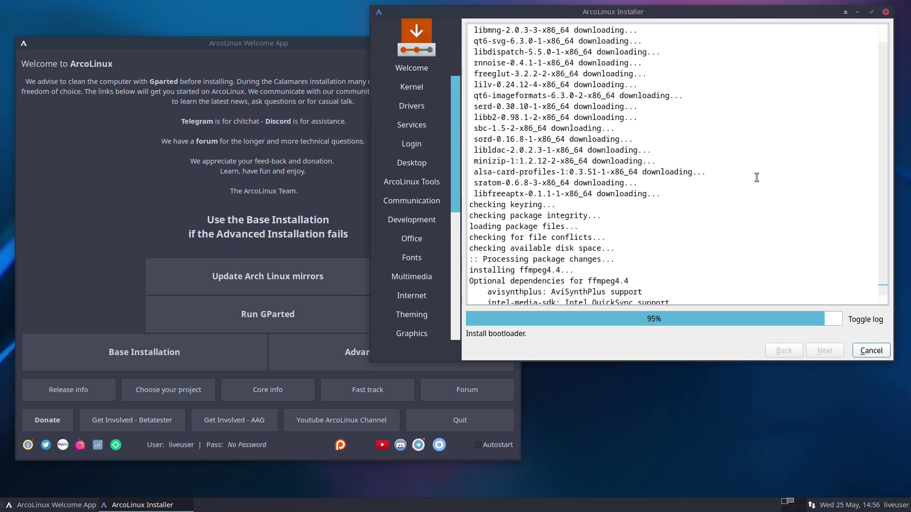
{"action": "scroll", "coordinate": [757, 177], "scroll_direction": "down", "scroll_amount": 8}
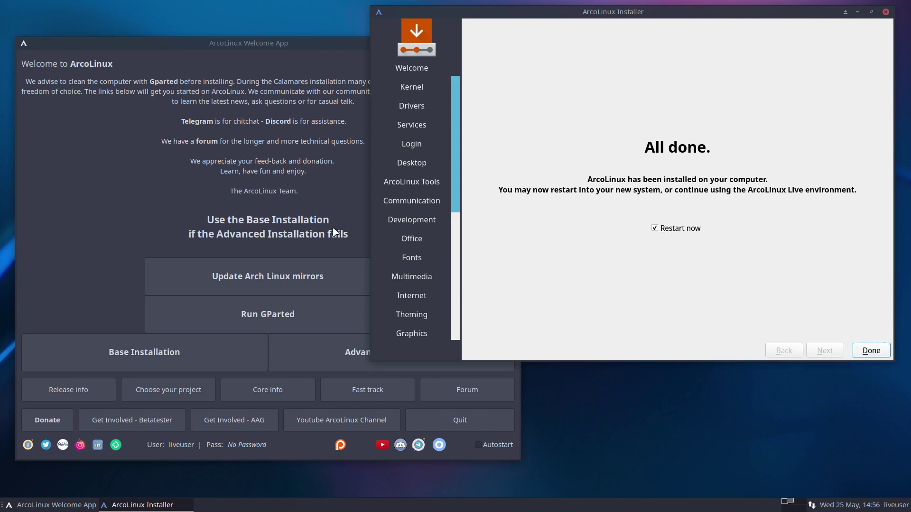
{"action": "left_click", "coordinate": [321, 216]}
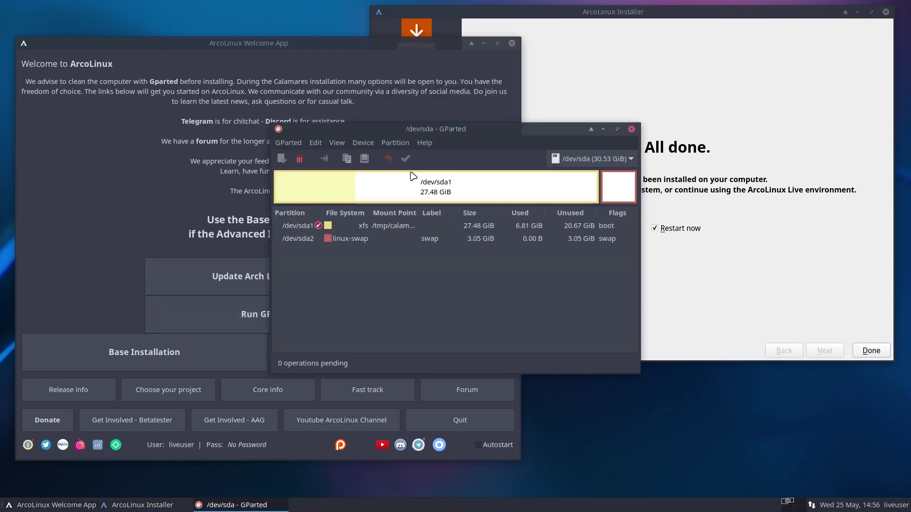
- Inspect the 27.48 GiB xfs /dev/sda1 and 3.05 GiB swap /dev/sda2, then close GParted
{"action": "left_click", "coordinate": [383, 186]}
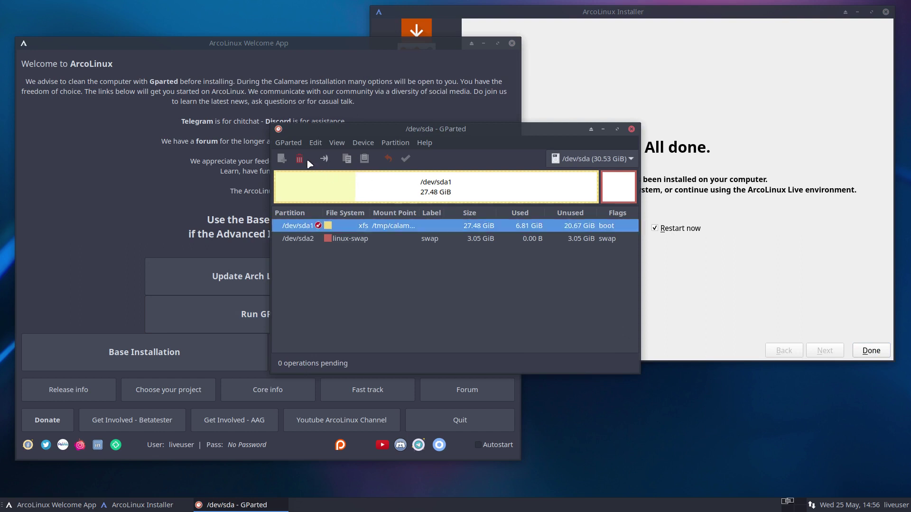
{"action": "left_click", "coordinate": [377, 238]}
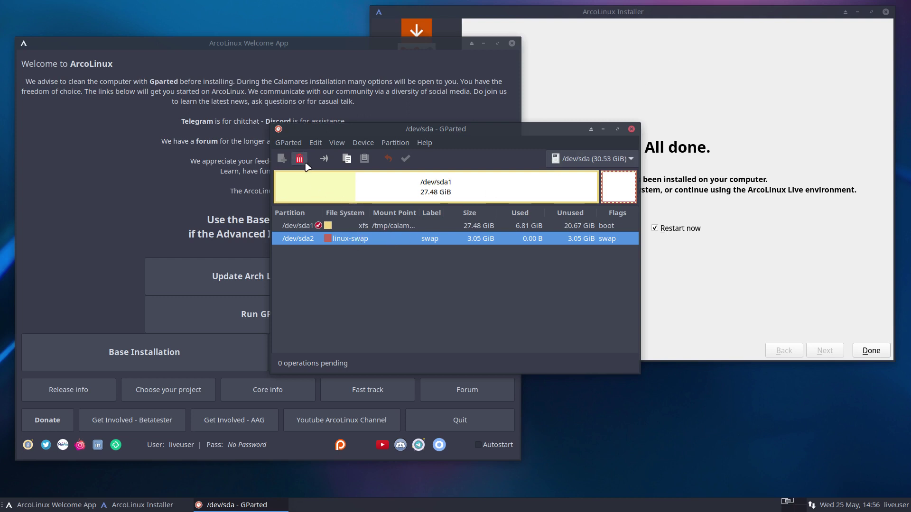
{"action": "left_click", "coordinate": [384, 228]}
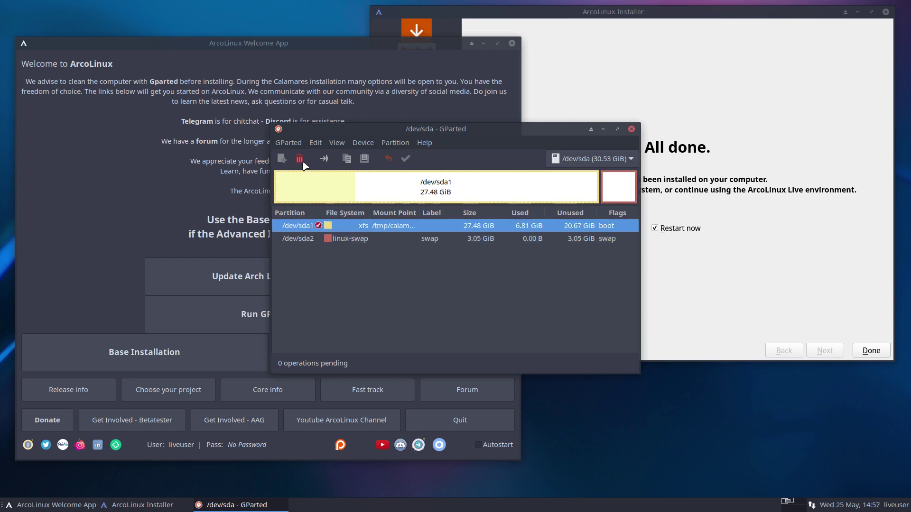
{"action": "left_click", "coordinate": [631, 130]}
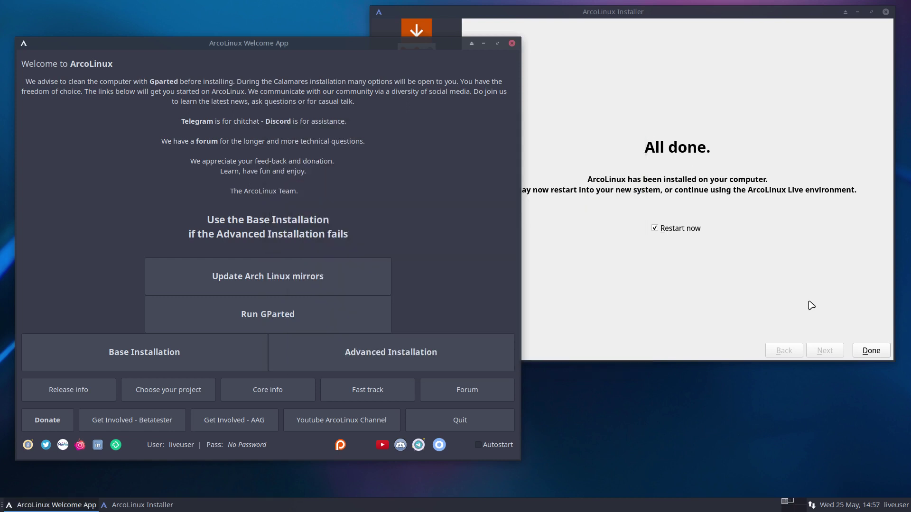
- Finish the installer and reboot into the existing installed OS from the boot menu
{"action": "left_click", "coordinate": [869, 351]}
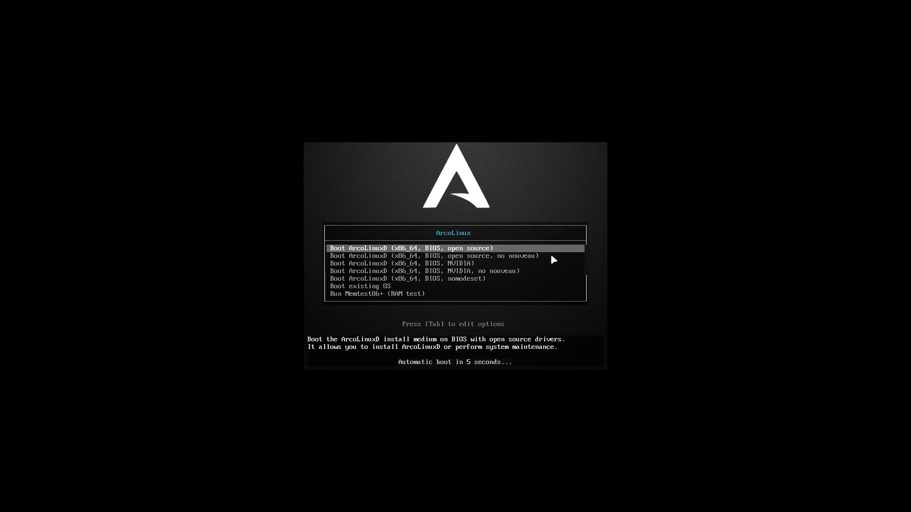
{"action": "key", "text": "Down"}
{"action": "key", "text": "Down"}
{"action": "key", "text": "Down"}
{"action": "key", "text": "Down"}
{"action": "key", "text": "Down"}
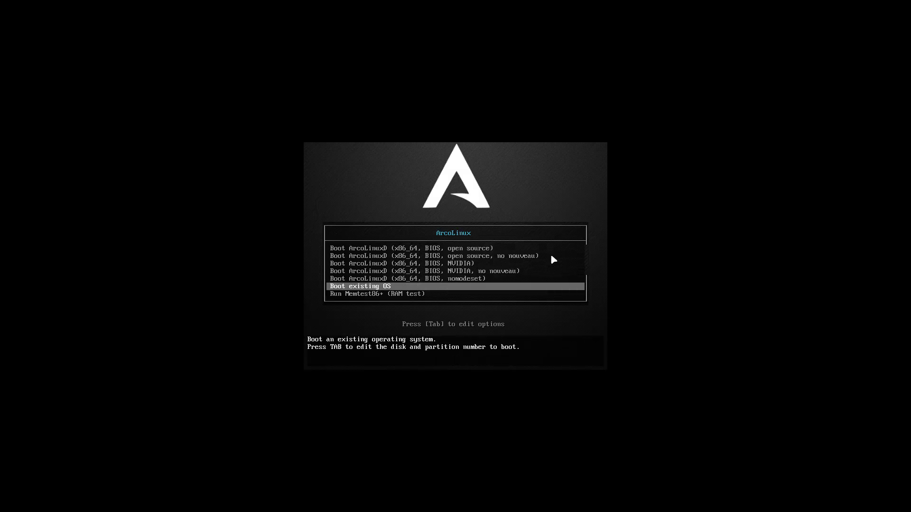
{"action": "key", "text": "Return"}
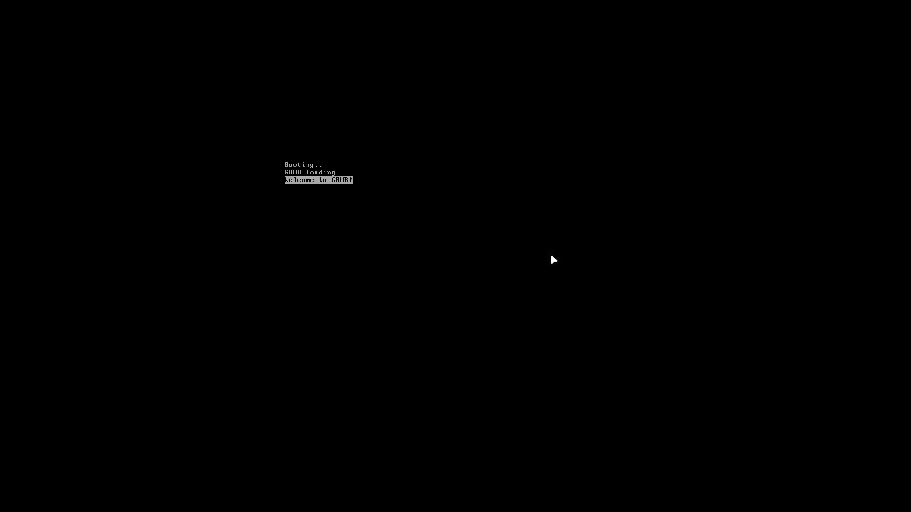
- Select ArcoLinux Linux in the GRUB menu and boot it
{"action": "key", "text": "Down"}
{"action": "key", "text": "Down"}
{"action": "key", "text": "Down"}
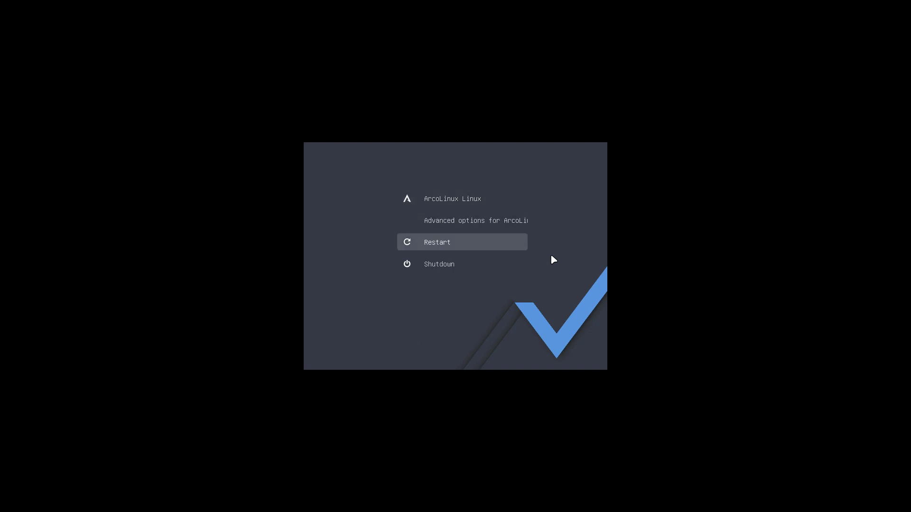
{"action": "key", "text": "Up"}
{"action": "key", "text": "Up"}
{"action": "key", "text": "Up"}
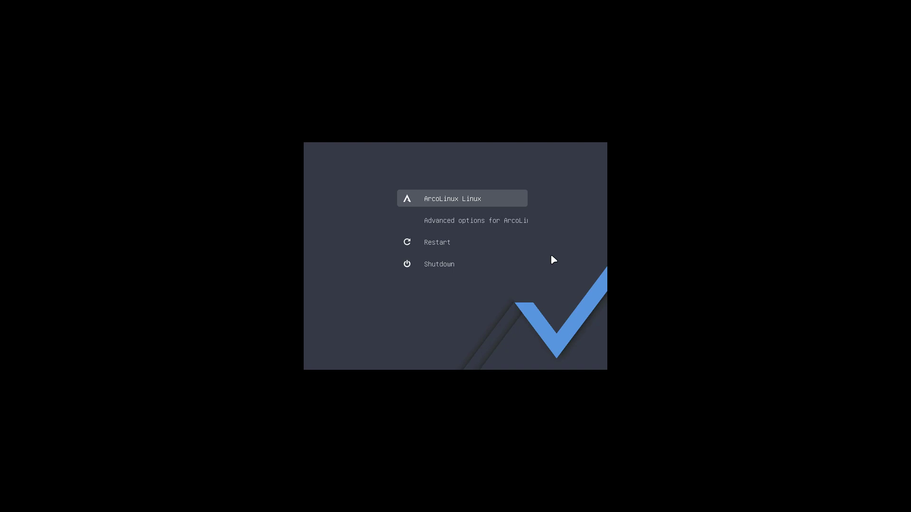
{"action": "key", "text": "Down"}
{"action": "key", "text": "Down"}
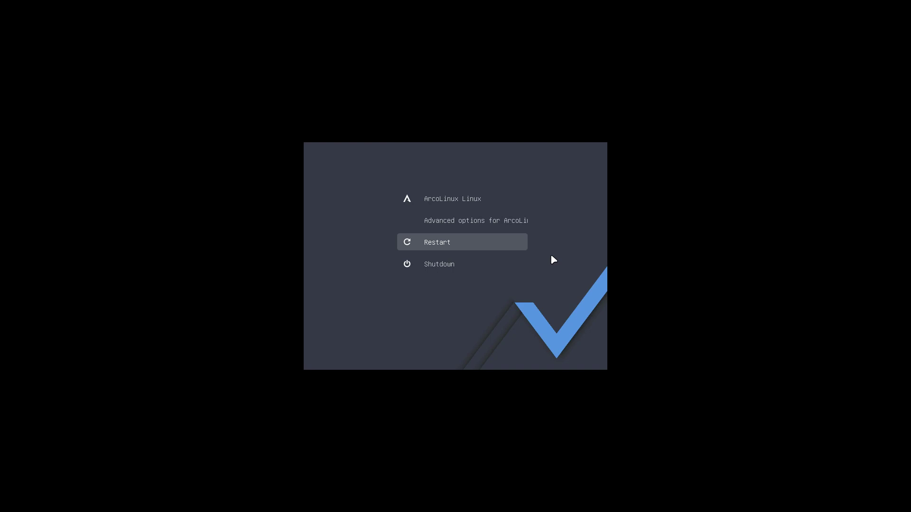
{"action": "key", "text": "Down"}
{"action": "key", "text": "Up"}
{"action": "key", "text": "Up"}
{"action": "key", "text": "Up"}
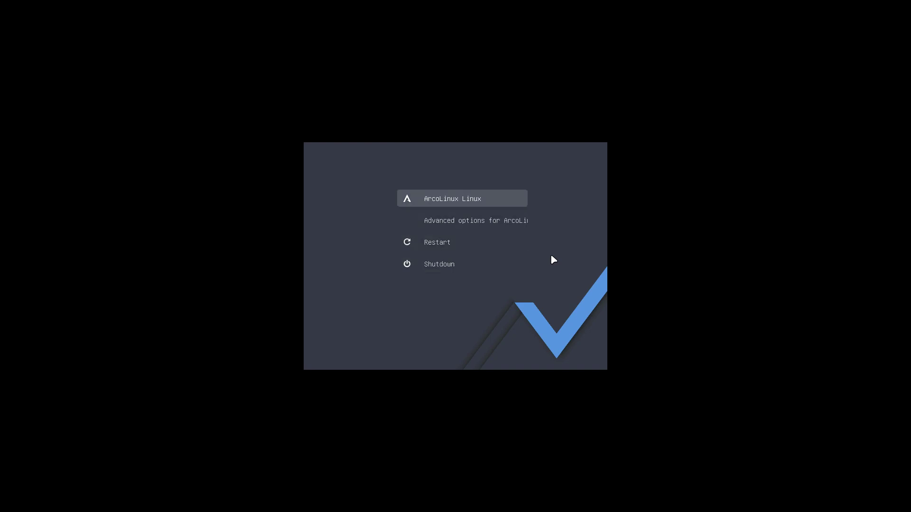
{"action": "key", "text": "Down"}
{"action": "key", "text": "Down"}
{"action": "key", "text": "Down"}
{"action": "key", "text": "Up"}
{"action": "key", "text": "Up"}
{"action": "key", "text": "Up"}
{"action": "key", "text": "Return"}
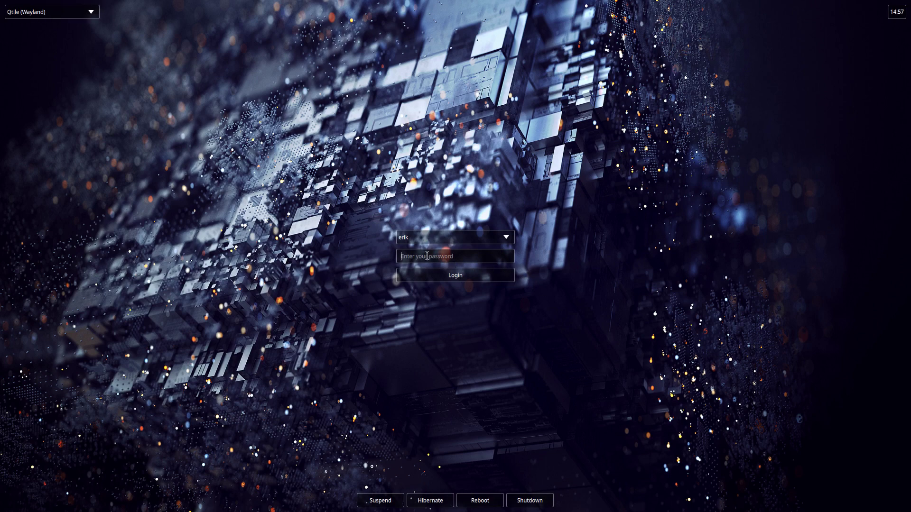
- Enter the user's password, choose the awesome session and log in
{"action": "type", "text": "****"}
{"action": "left_click", "coordinate": [74, 14]}
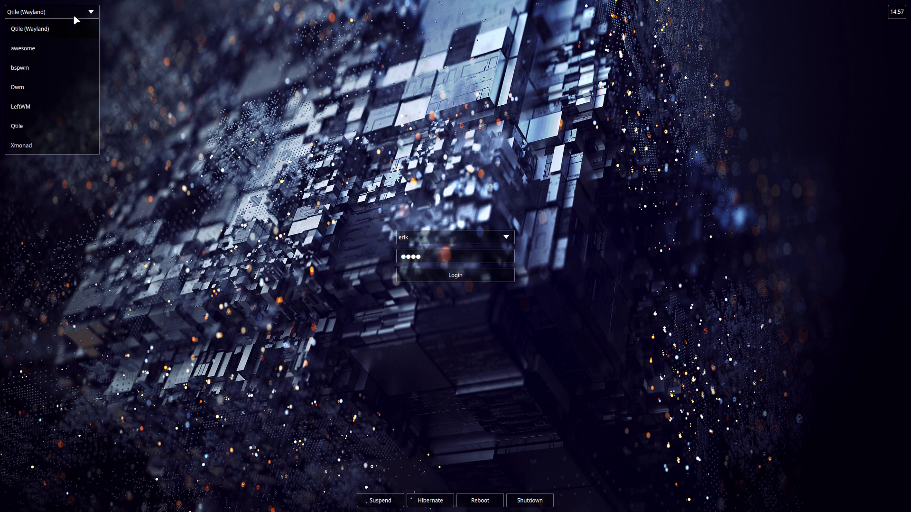
{"action": "left_click", "coordinate": [33, 50]}
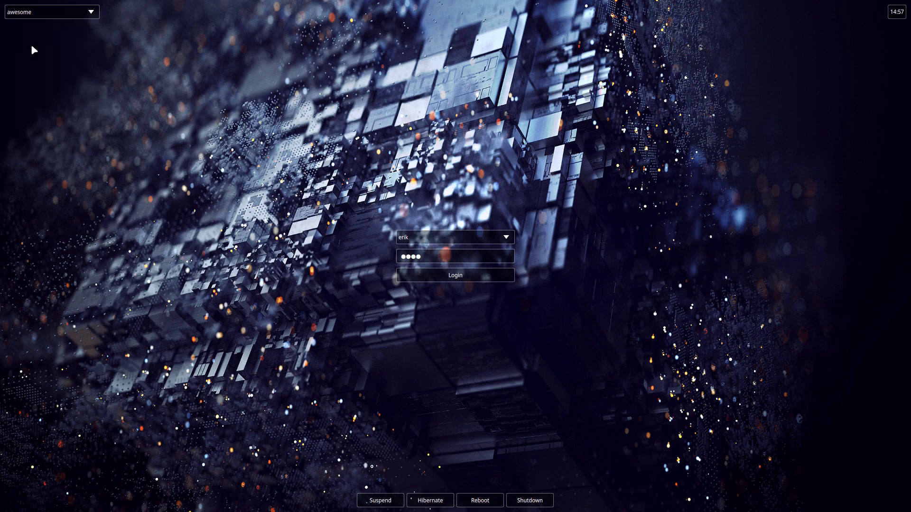
{"action": "left_click", "coordinate": [473, 278]}
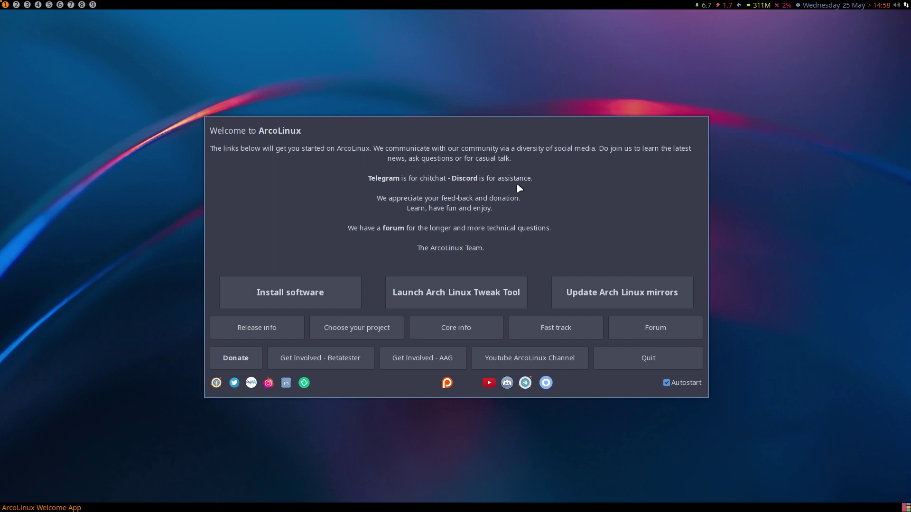
{"action": "left_click", "coordinate": [318, 297]}
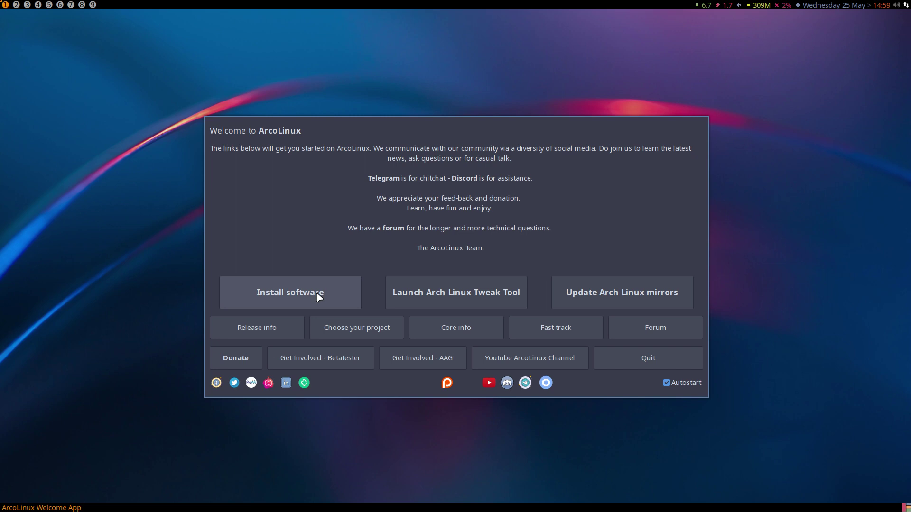
{"action": "left_click", "coordinate": [454, 296]}
{"action": "type", "text": "****"}
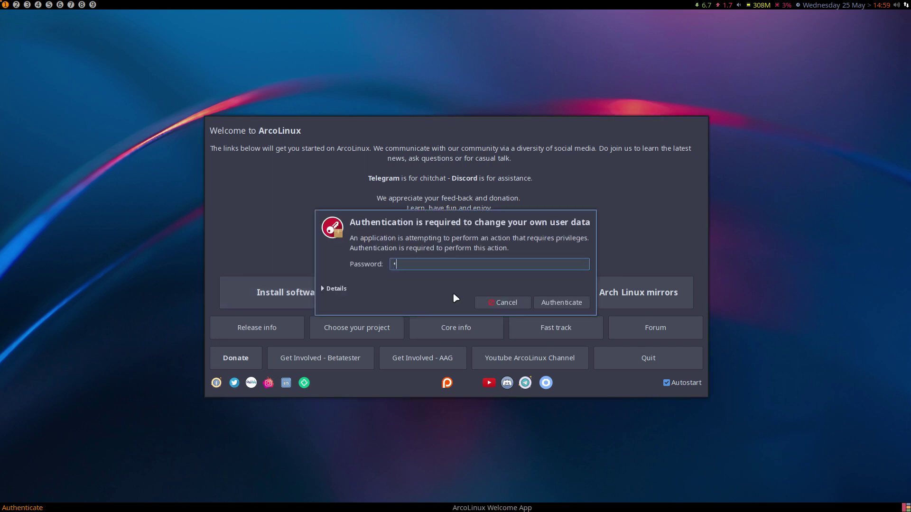
{"action": "key", "text": "Return"}
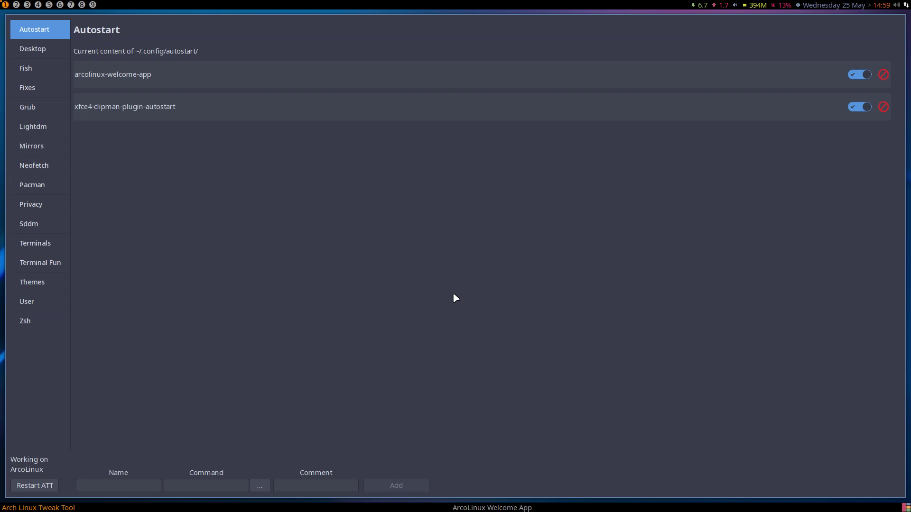
{"action": "left_click", "coordinate": [42, 53]}
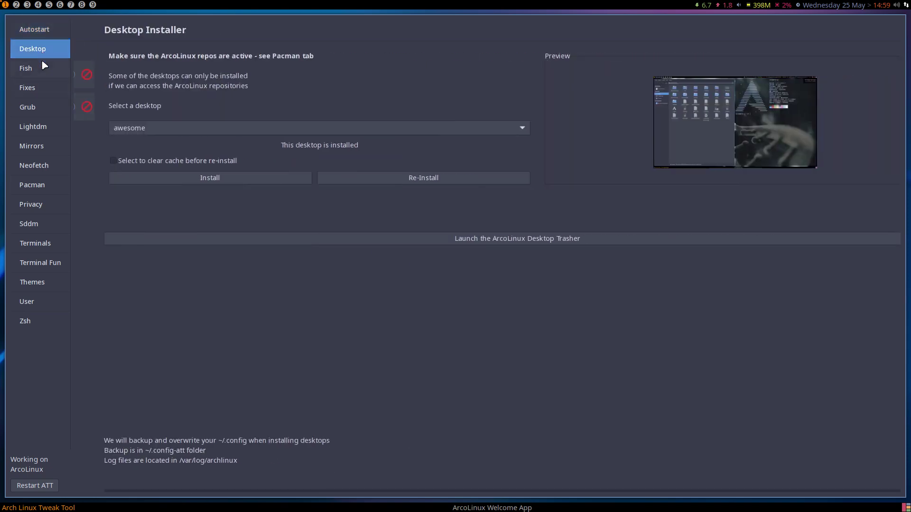
{"action": "left_click", "coordinate": [41, 68]}
{"action": "left_click", "coordinate": [41, 87]}
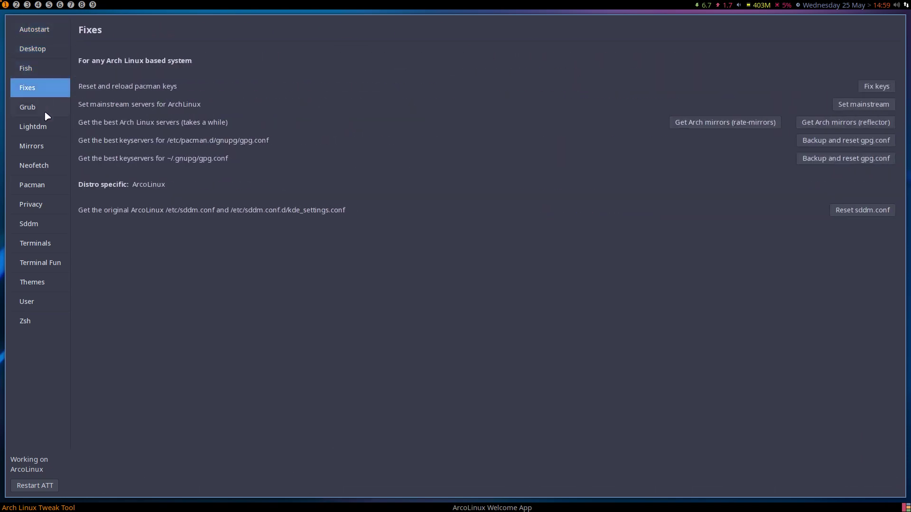
{"action": "left_click", "coordinate": [45, 113]}
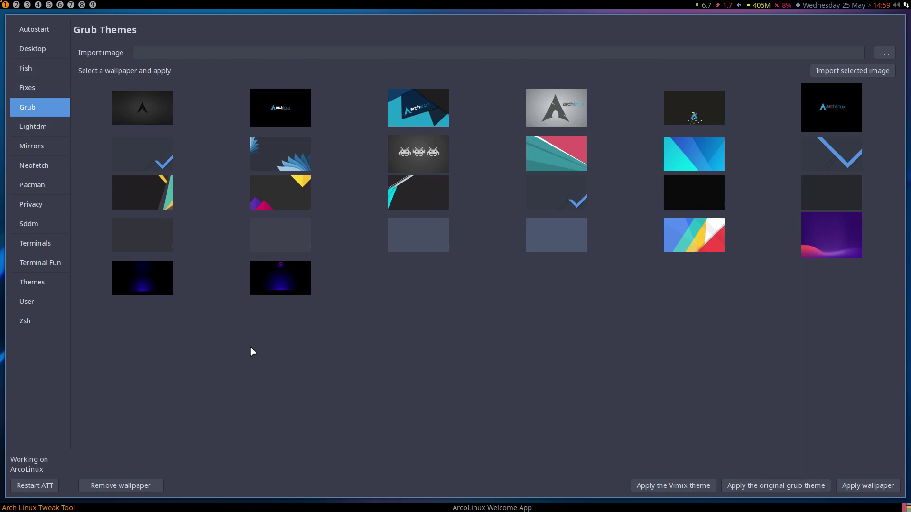
{"action": "key", "text": "super+q"}
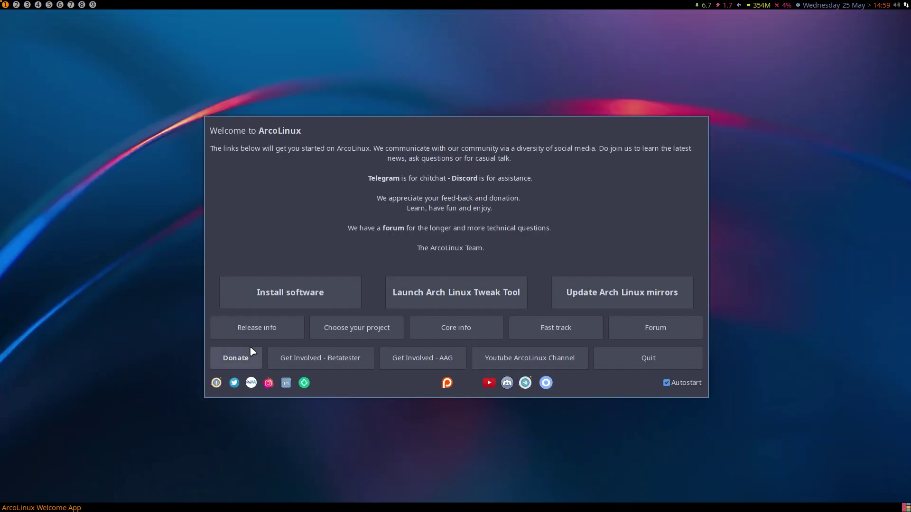
- Turn off Welcome App autostart and quit it, then open Alacritty and Thunar
{"action": "left_click", "coordinate": [677, 383]}
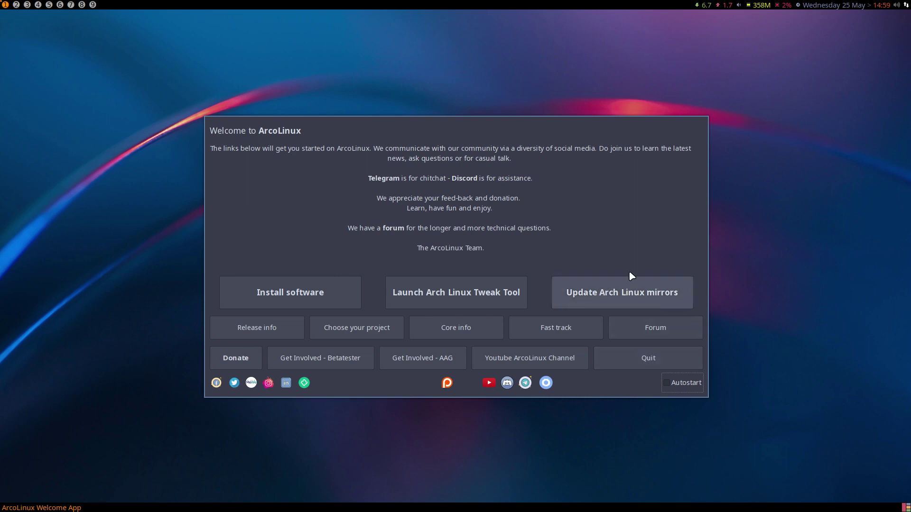
{"action": "left_click", "coordinate": [661, 364]}
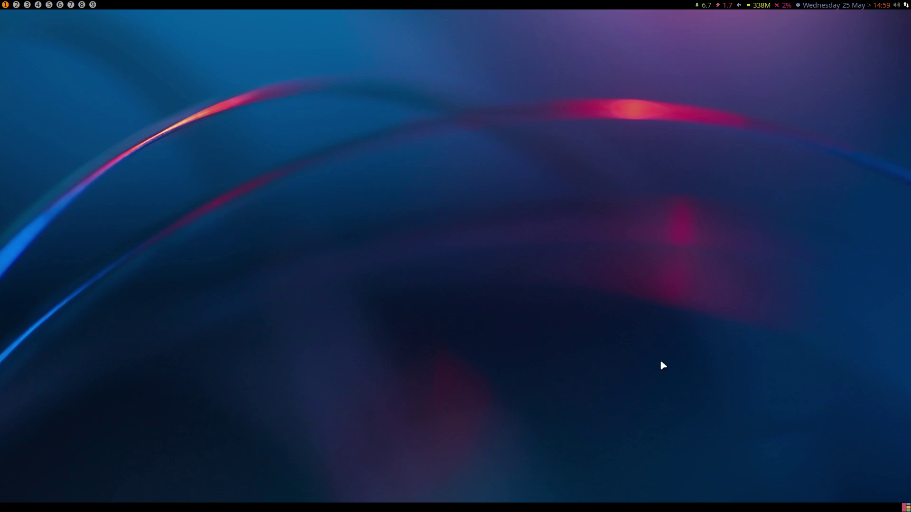
{"action": "key", "text": "super+Return"}
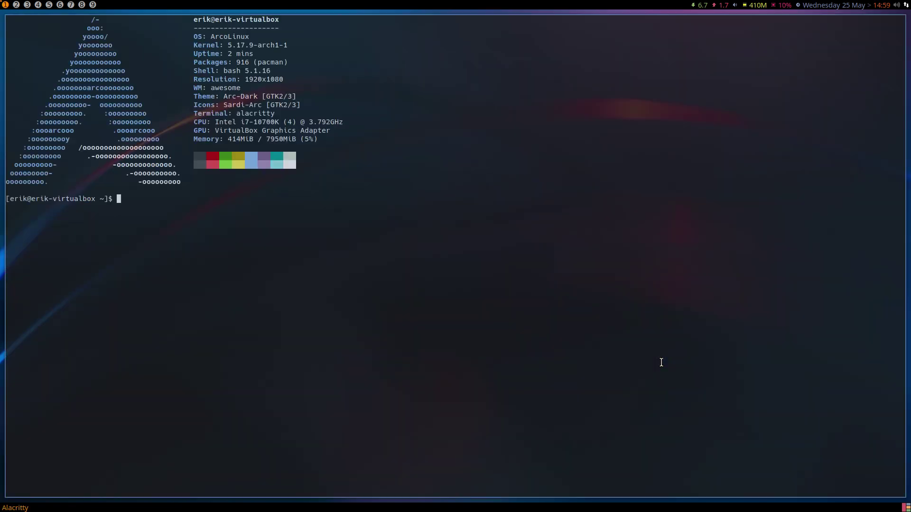
{"action": "key", "text": "super+shift+Return"}
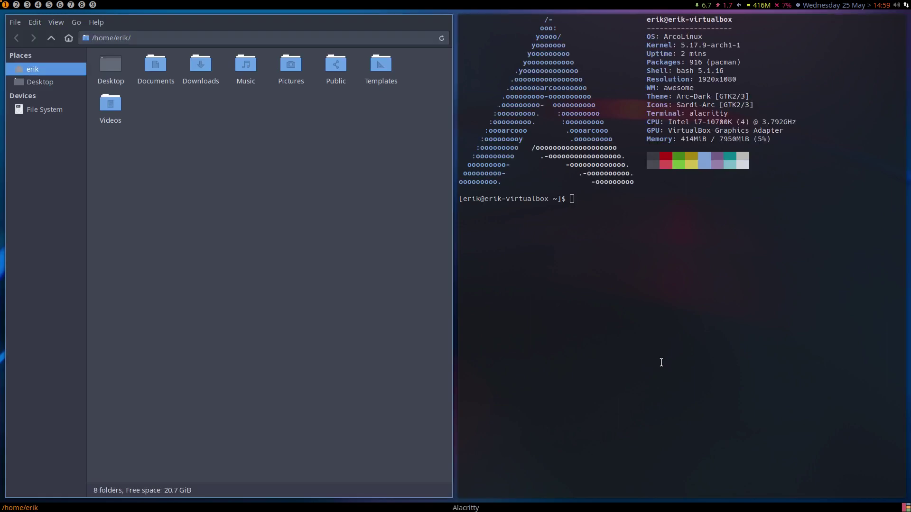
- Try the run prompt with 'firef', then reboot from the logout menu
{"action": "key", "text": "super+shift+d"}
{"action": "type", "text": "firef"}
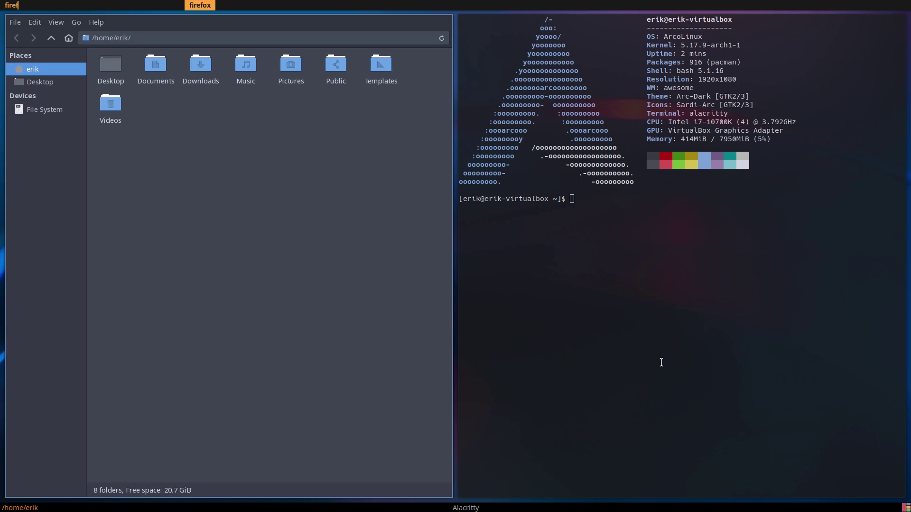
{"action": "key", "text": "Return"}
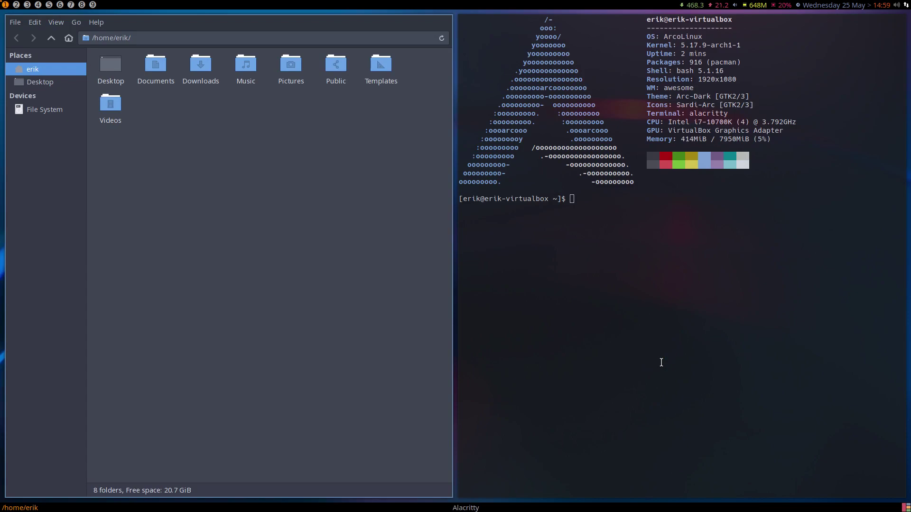
{"action": "key", "text": "super+x"}
{"action": "key", "text": "r"}
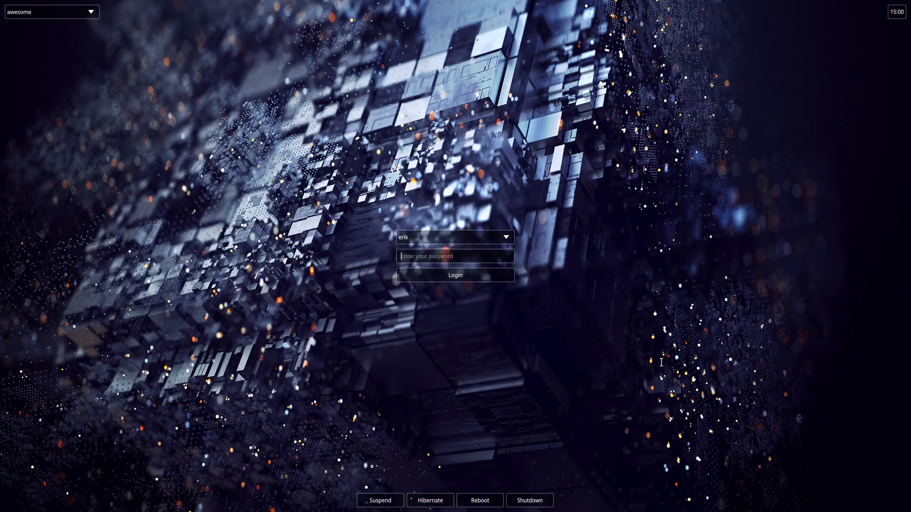
- Choose bspwm as the session and log in with the password
{"action": "left_click", "coordinate": [72, 14]}
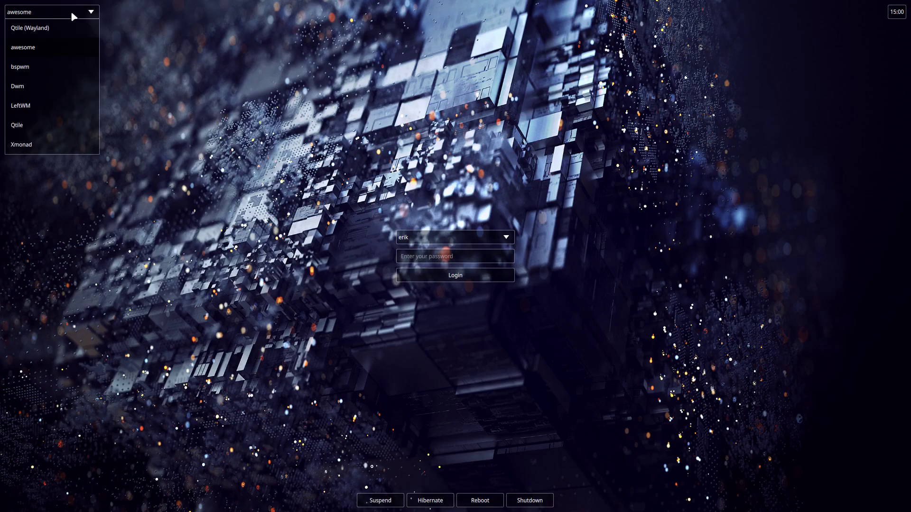
{"action": "left_click", "coordinate": [32, 64]}
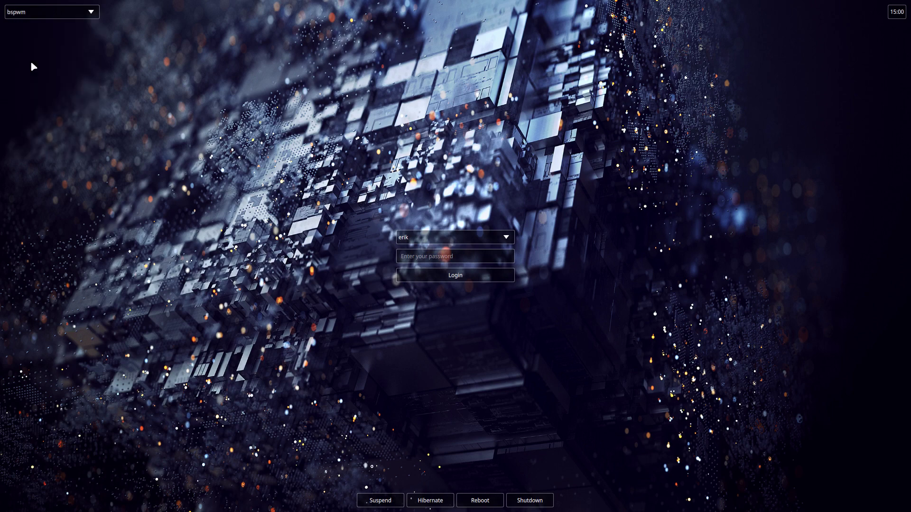
{"action": "left_click", "coordinate": [445, 258]}
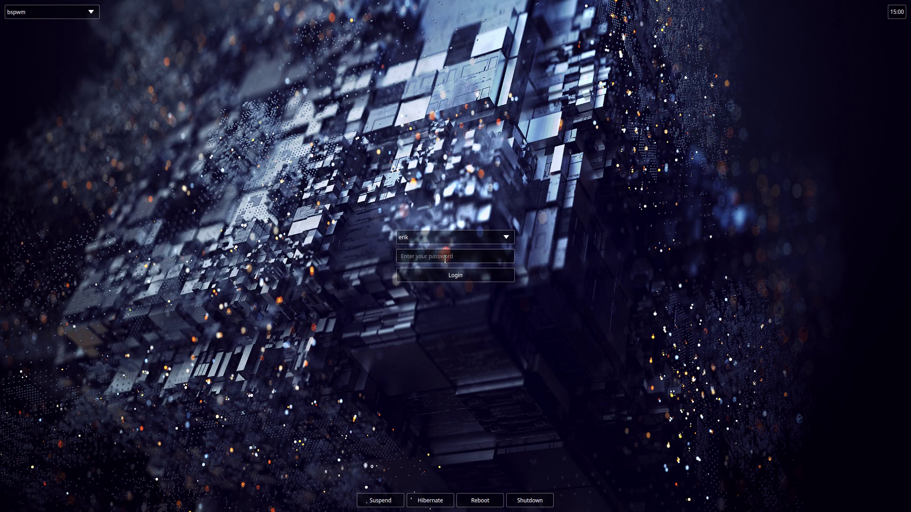
{"action": "type", "text": "*****"}
{"action": "key", "text": "Return"}
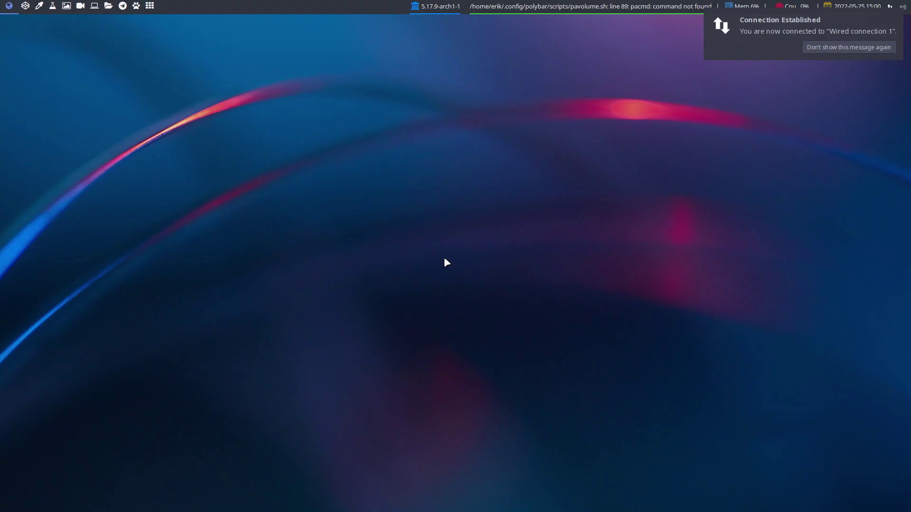
- Open Alacritty and Thunar, close them, then reopen them side by side
{"action": "key", "text": "super+Return"}
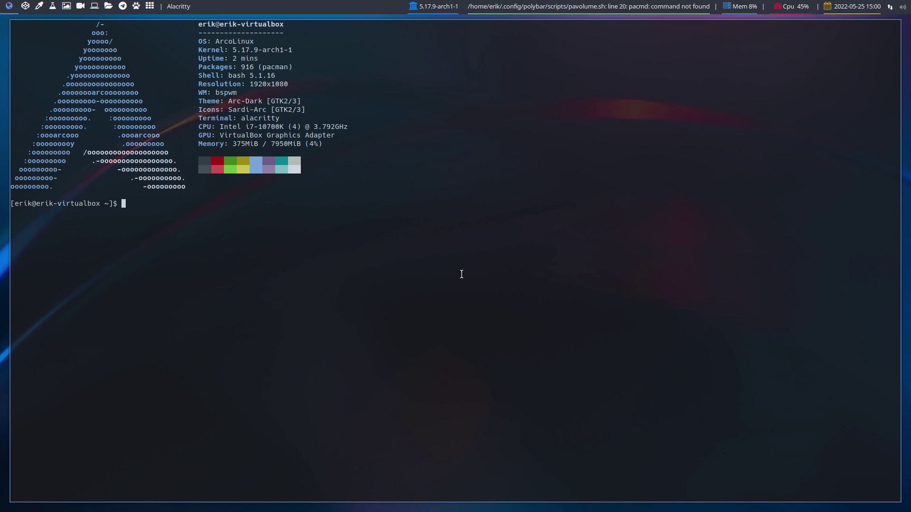
{"action": "key", "text": "super+shift+Return"}
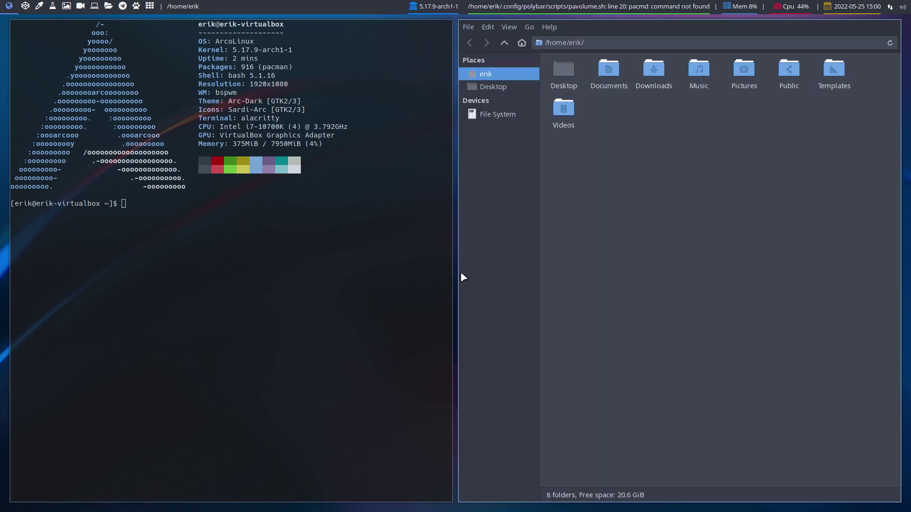
{"action": "key", "text": "super+q"}
{"action": "key", "text": "super+q"}
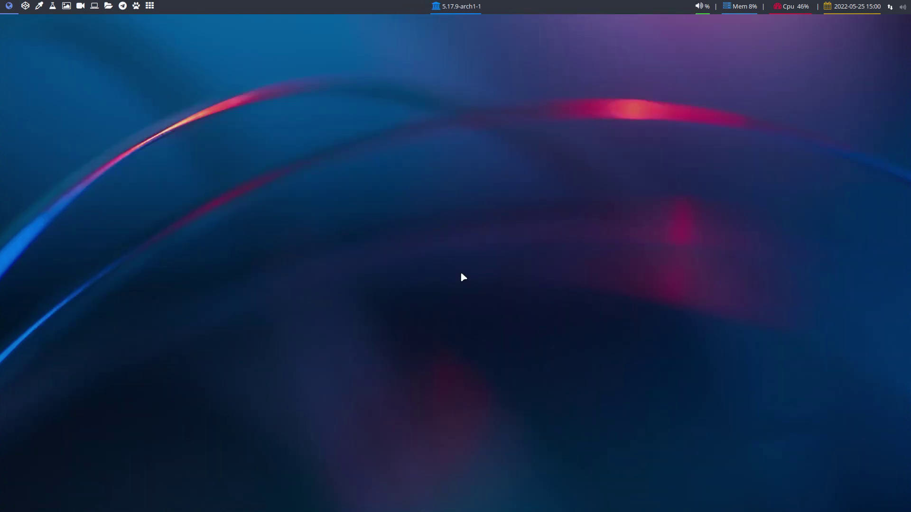
{"action": "key", "text": "super+Return"}
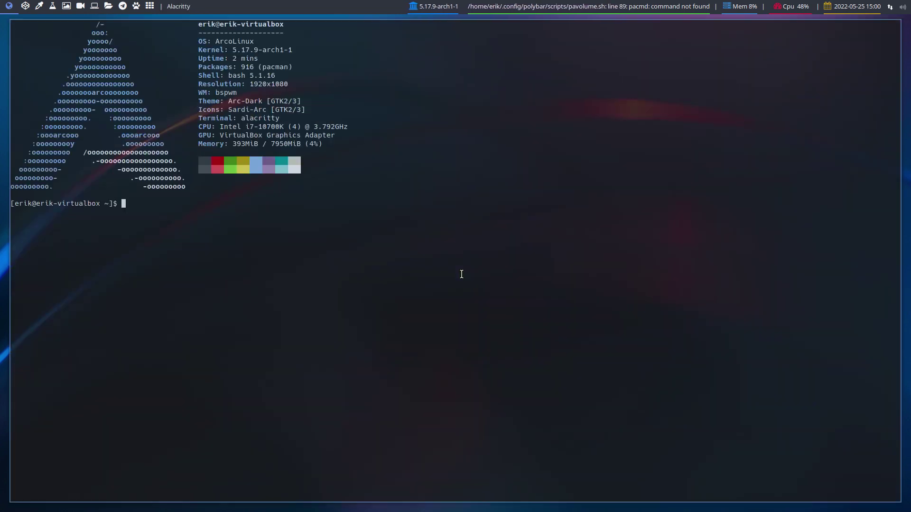
{"action": "key", "text": "super+shift+Return"}
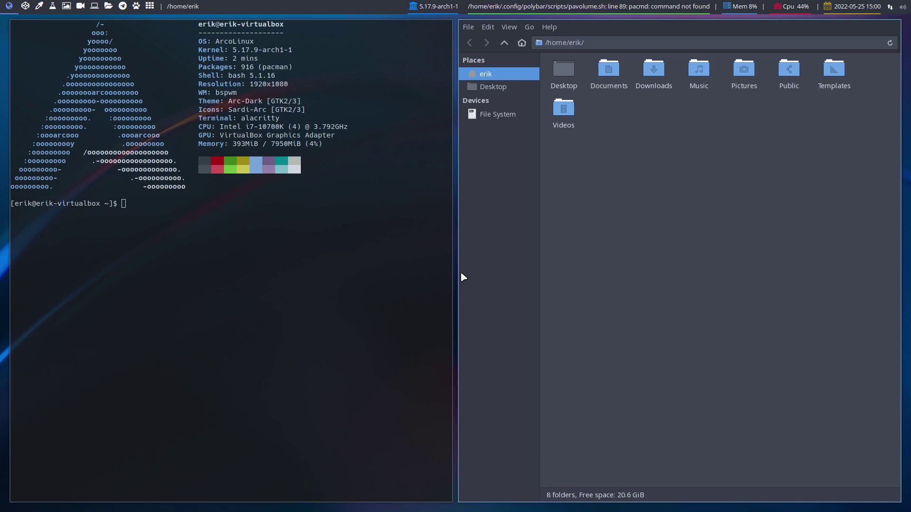
- Open and dismiss the launcher, then shut down the bspwm session from the logout menu
{"action": "key", "text": "super+d"}
{"action": "key", "text": "Escape"}
{"action": "key", "text": "super+x"}
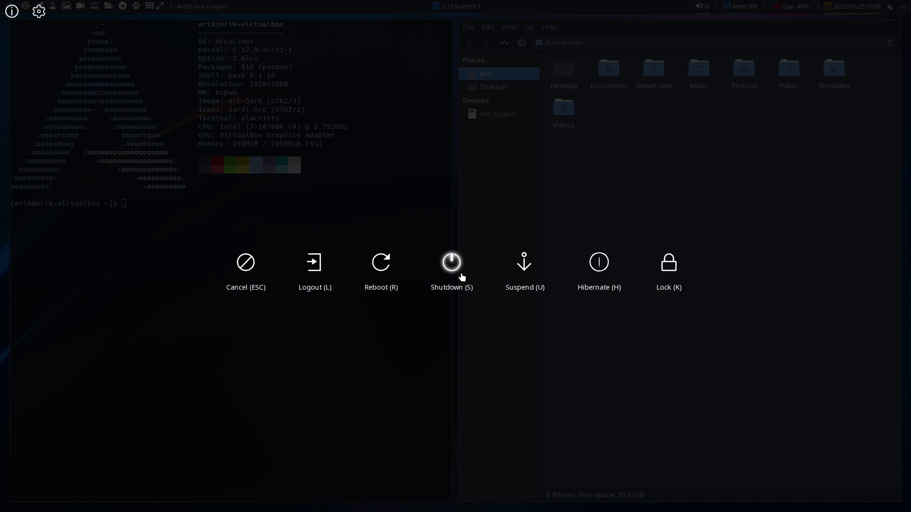
{"action": "left_click", "coordinate": [461, 277]}
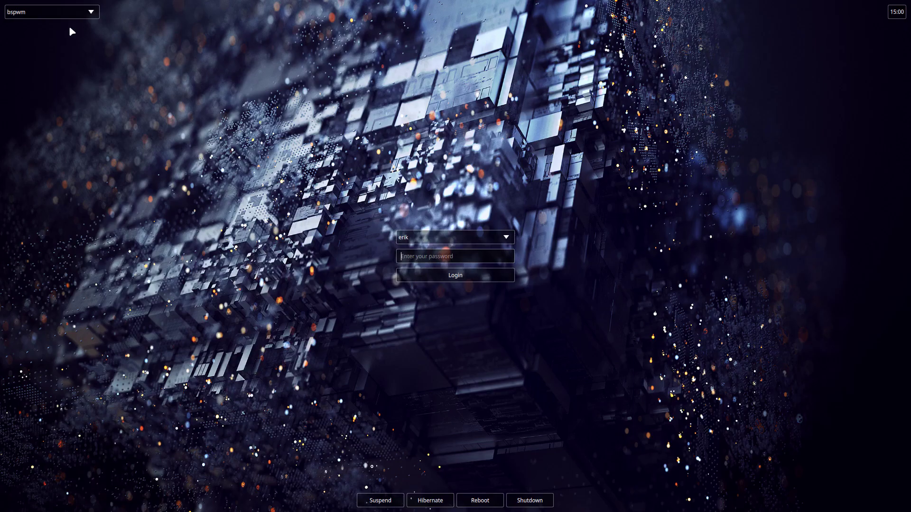
- Choose Dwm as the session and log in with the password
{"action": "left_click", "coordinate": [71, 12]}
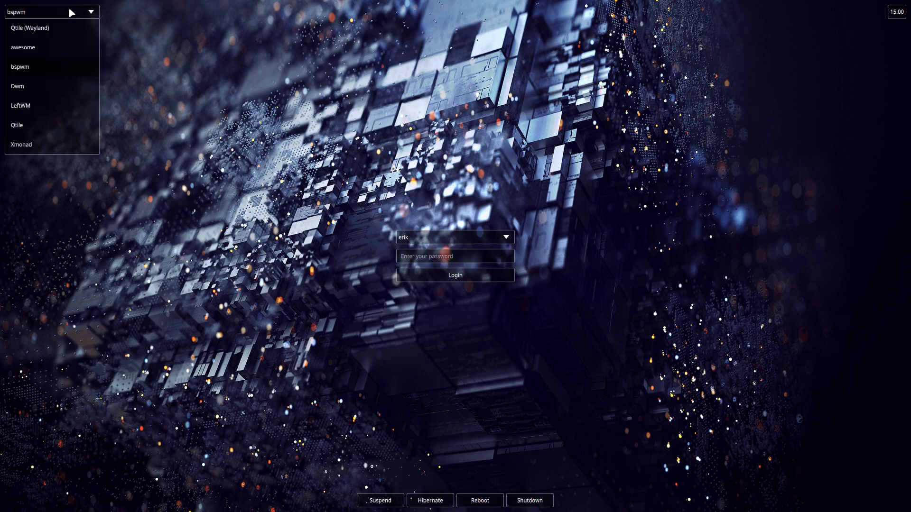
{"action": "left_click", "coordinate": [38, 83]}
{"action": "left_click", "coordinate": [414, 257]}
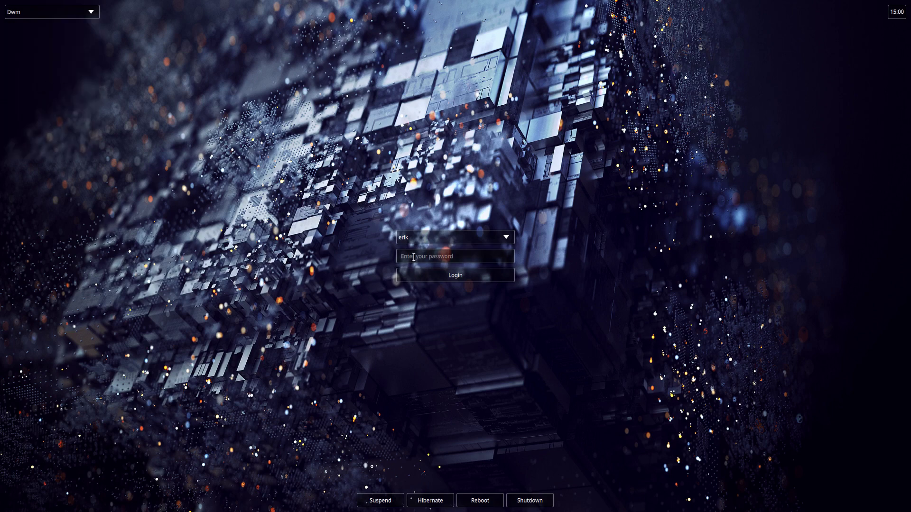
{"action": "type", "text": "••••"}
{"action": "key", "text": "Return"}
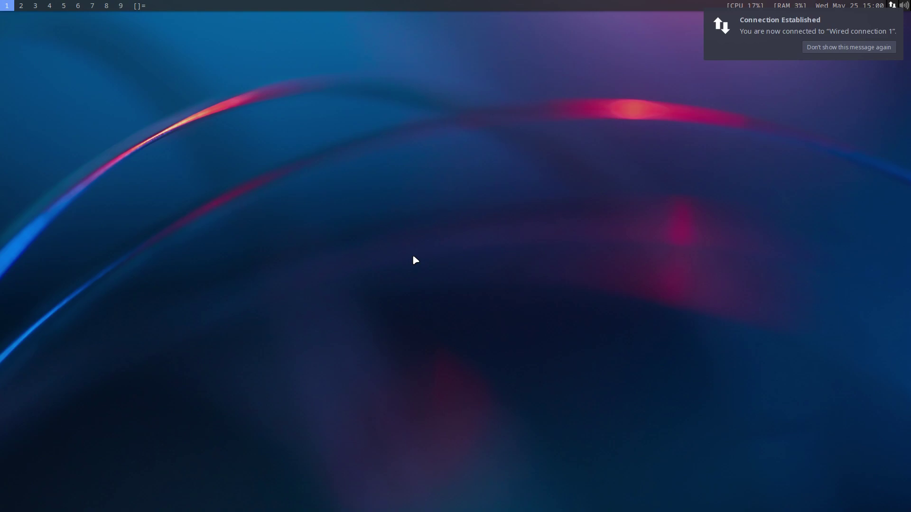
- Run duf in Alacritty and select 'xfs' in the disk table
{"action": "key", "text": "super+Return"}
{"action": "type", "text": "duf"}
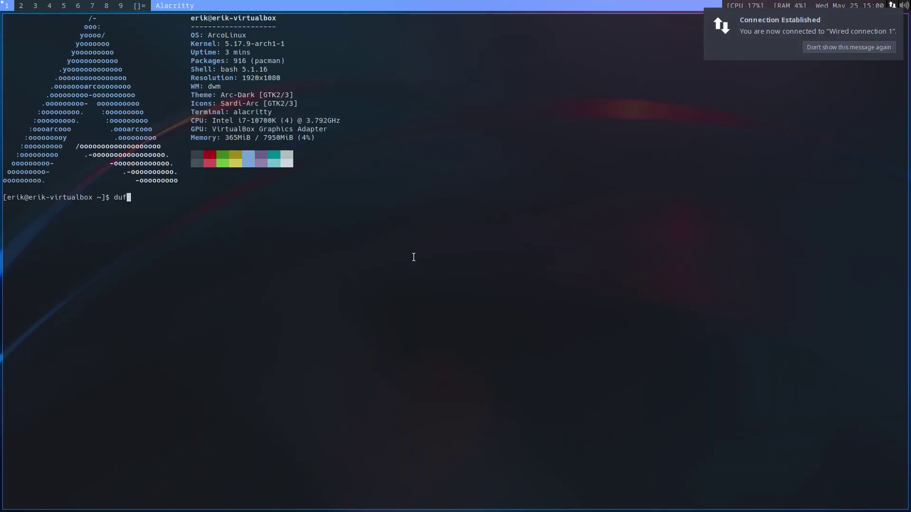
{"action": "key", "text": "Return"}
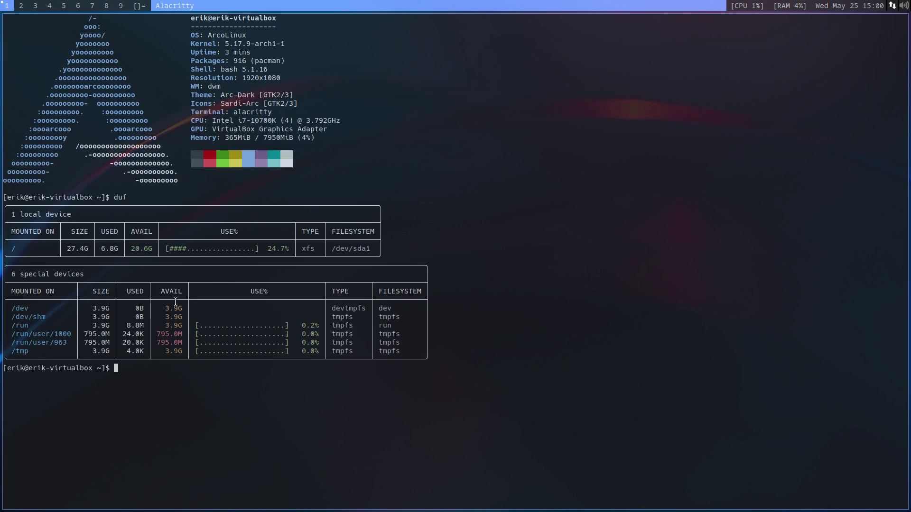
{"action": "left_click_drag", "start_coordinate": [299, 249], "coordinate": [316, 249]}
- Open another terminal and Thunar, try dmenu, and bring up the logout menu
{"action": "key", "text": "super+Return"}
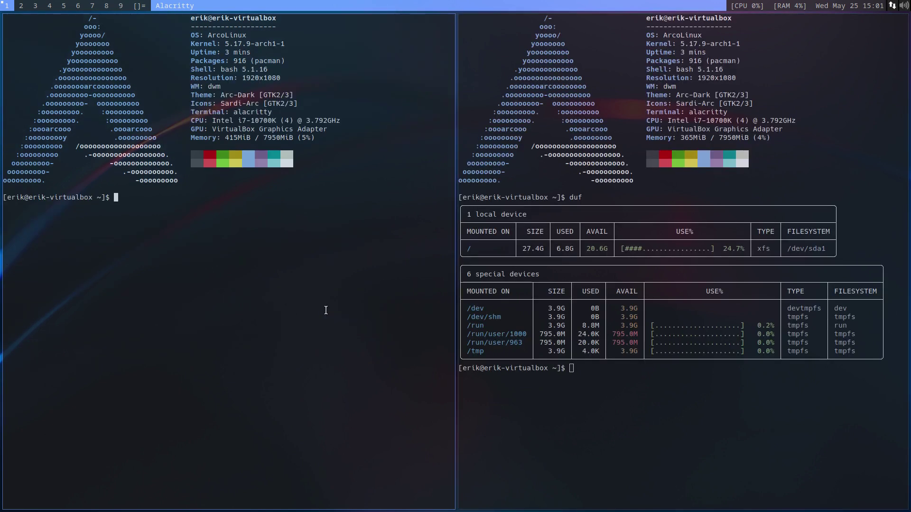
{"action": "key", "text": "super+shift+Return"}
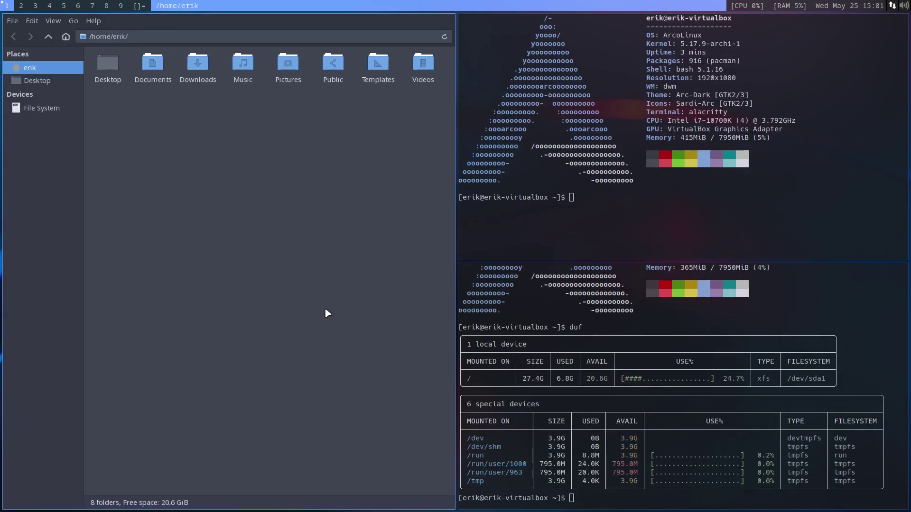
{"action": "key", "text": "super+shift+d"}
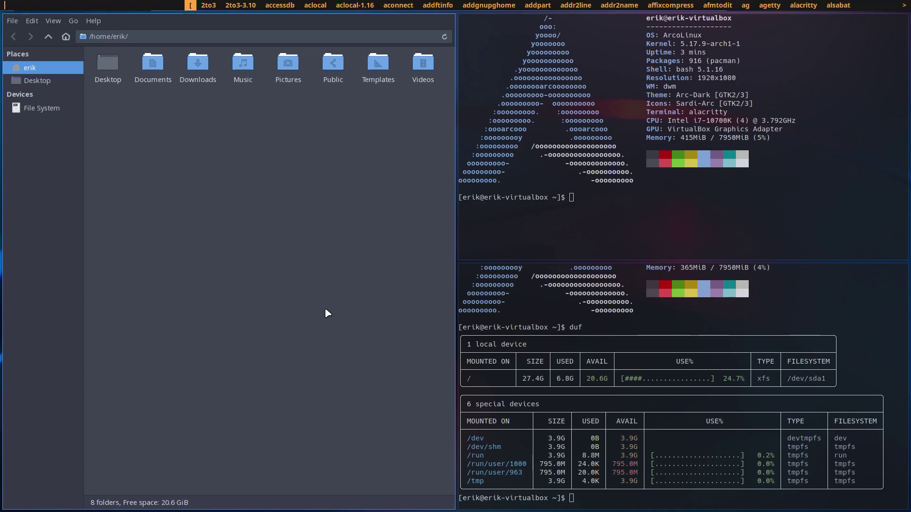
{"action": "key", "text": "Escape"}
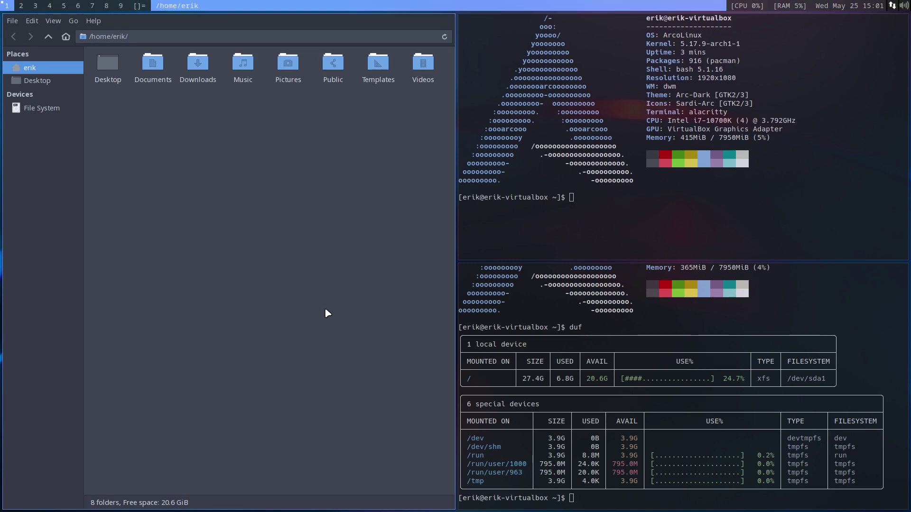
{"action": "key", "text": "super+x"}
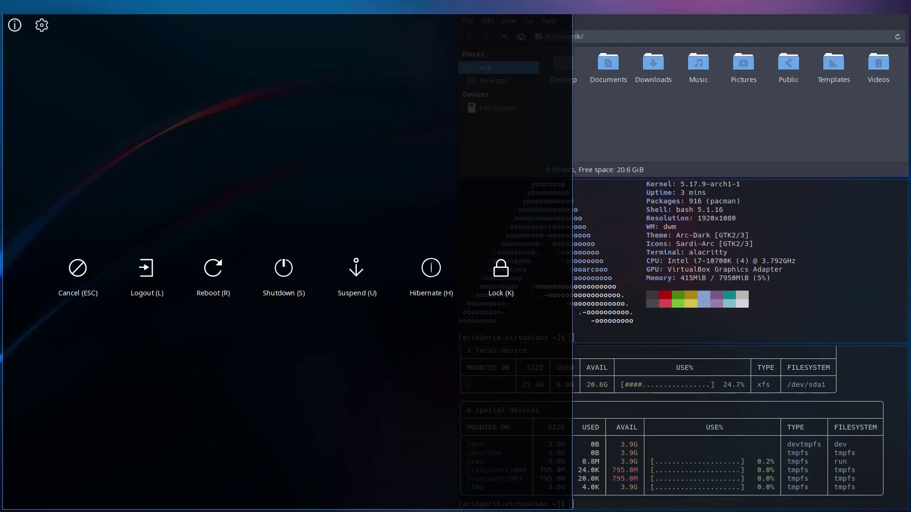
- Log out of dwm and log into a LeftWM session with the password
{"action": "key", "text": "l"}
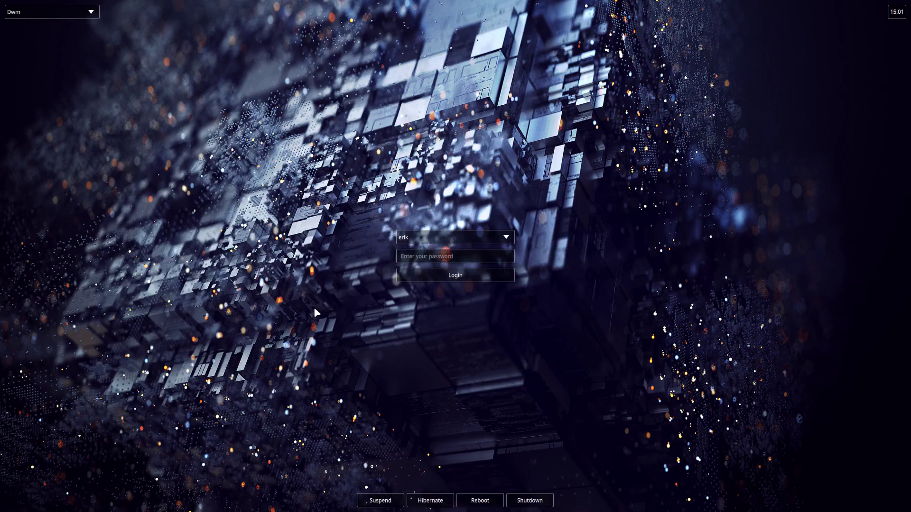
{"action": "left_click", "coordinate": [78, 11]}
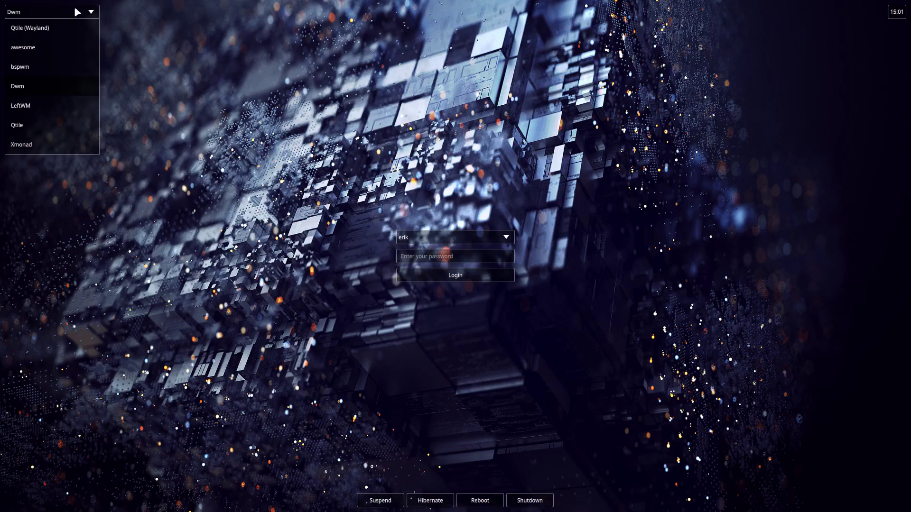
{"action": "left_click", "coordinate": [42, 107]}
{"action": "left_click", "coordinate": [421, 255]}
{"action": "type", "text": "••"}
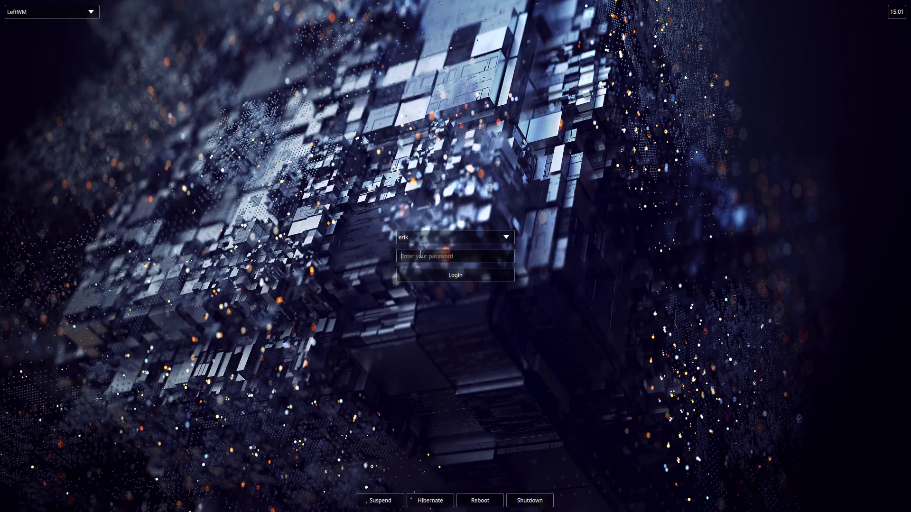
{"action": "key", "text": "Return"}
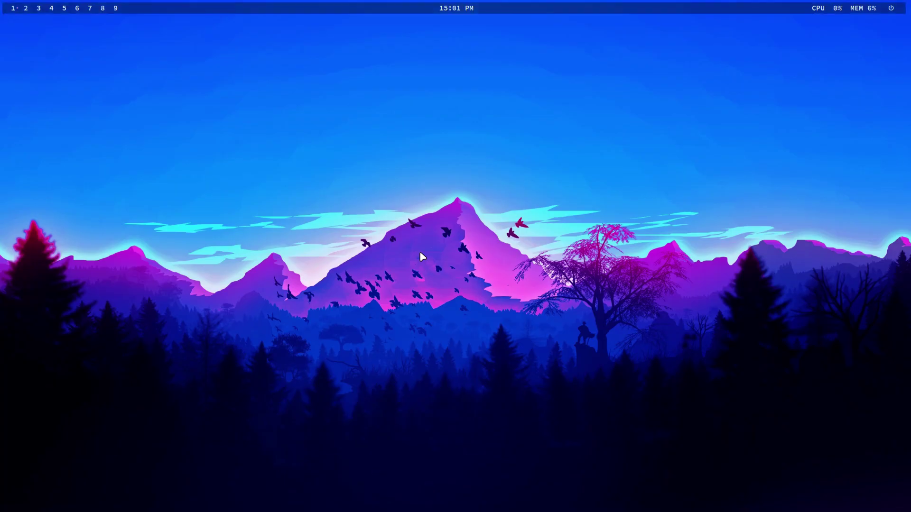
- Open two Alacritty terminals and Thunar, try the launcher, then leave LeftWM via the logout menu
{"action": "key", "text": "super+Return"}
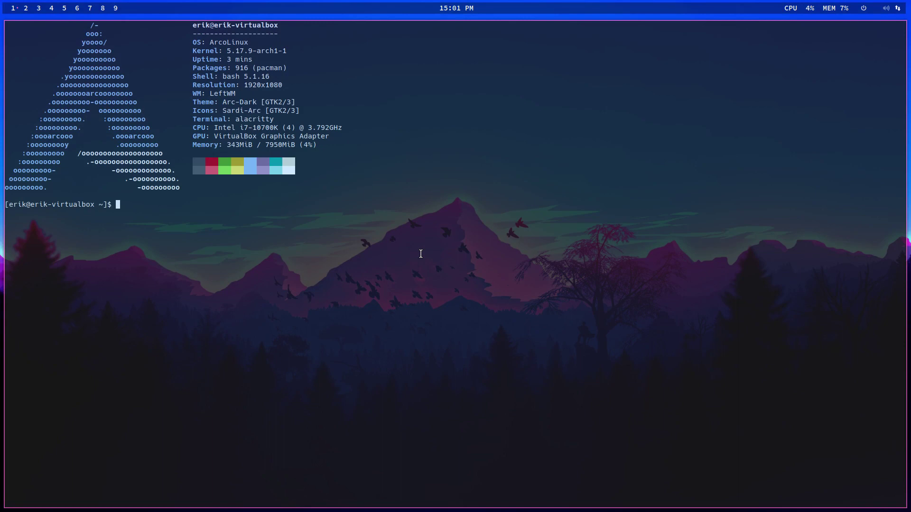
{"action": "key", "text": "super+Return"}
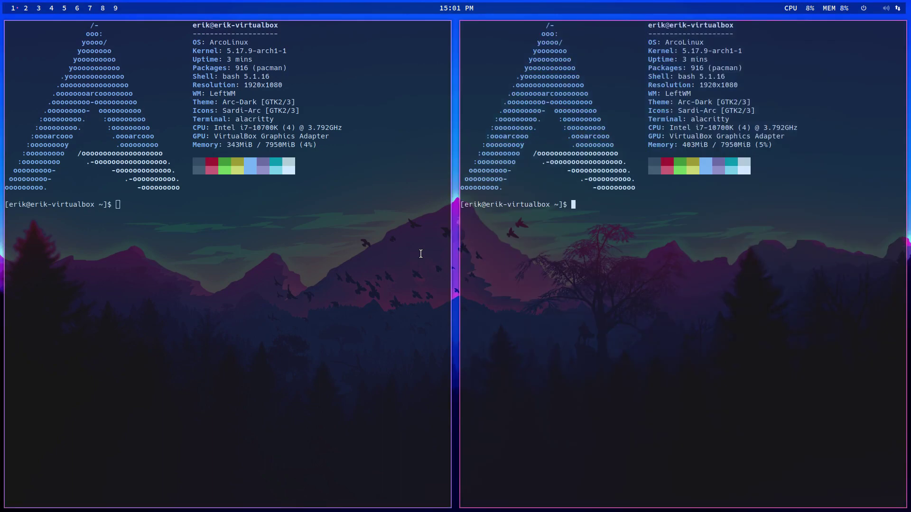
{"action": "key", "text": "super+shift+Return"}
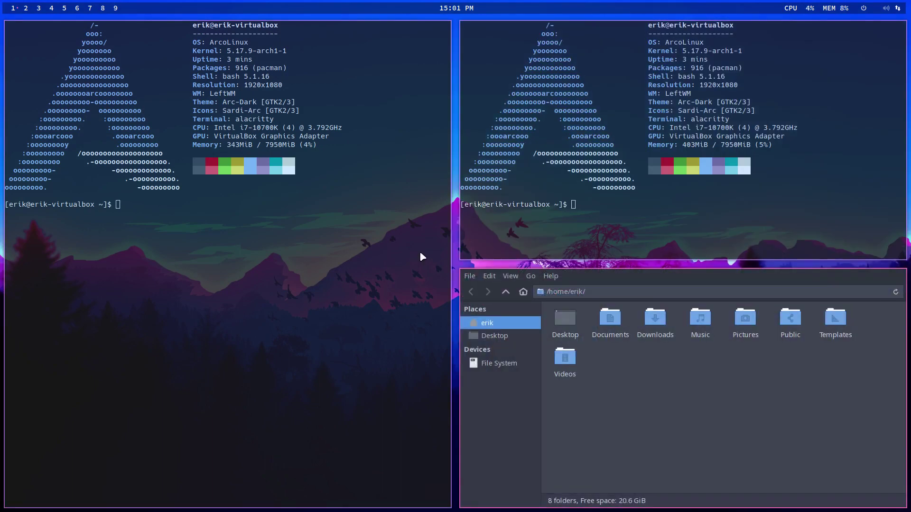
{"action": "key", "text": "super+d"}
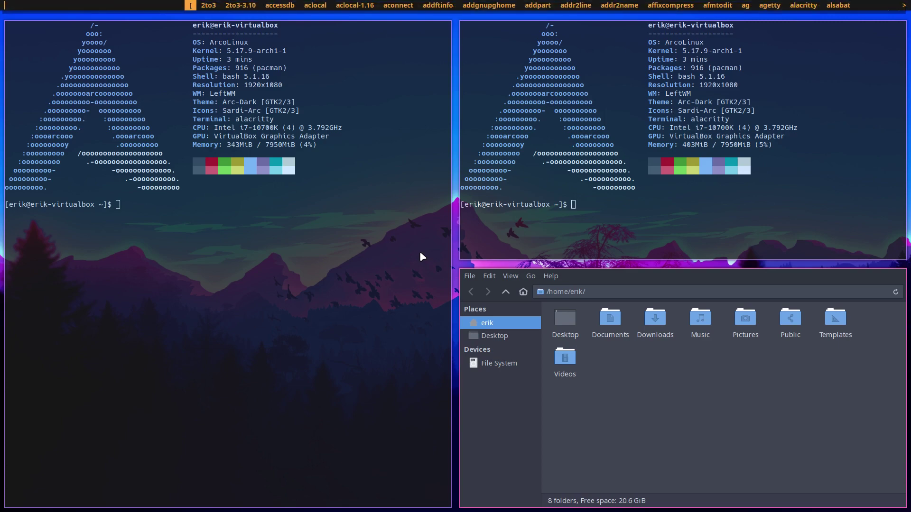
{"action": "key", "text": "Escape"}
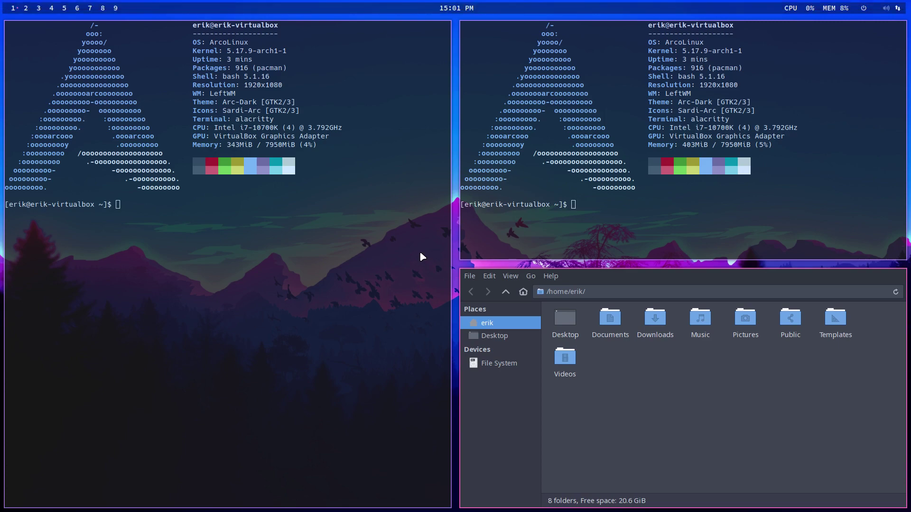
{"action": "key", "text": "super+x"}
{"action": "key", "text": "s"}
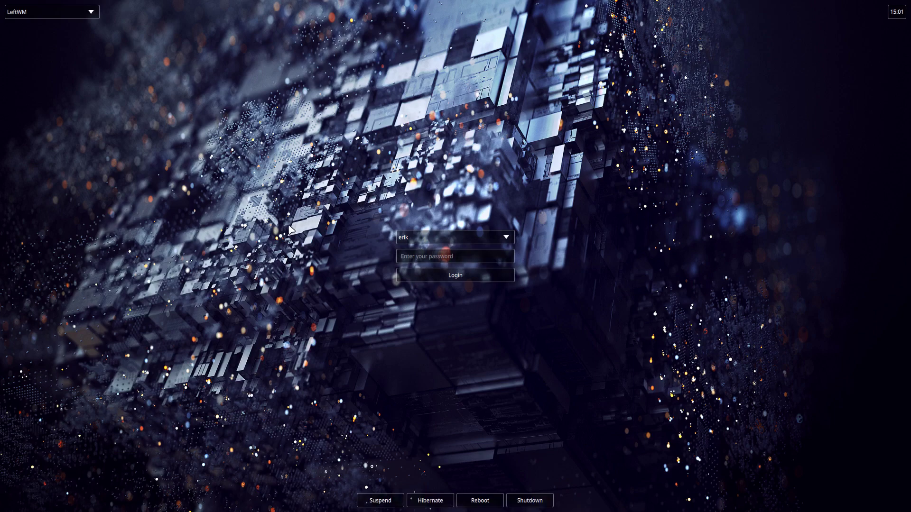
- Choose Qtile as the session and log in with the password
{"action": "left_click", "coordinate": [78, 12]}
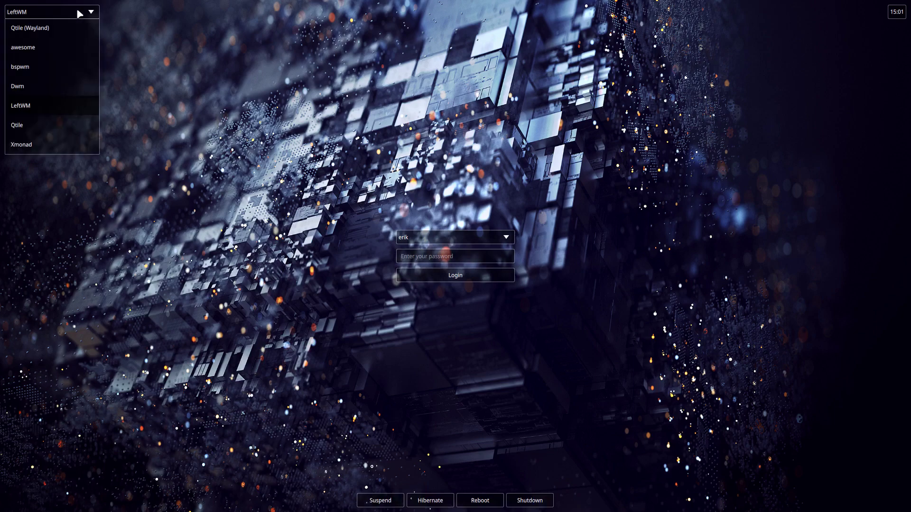
{"action": "left_click", "coordinate": [48, 124]}
{"action": "left_click", "coordinate": [409, 255]}
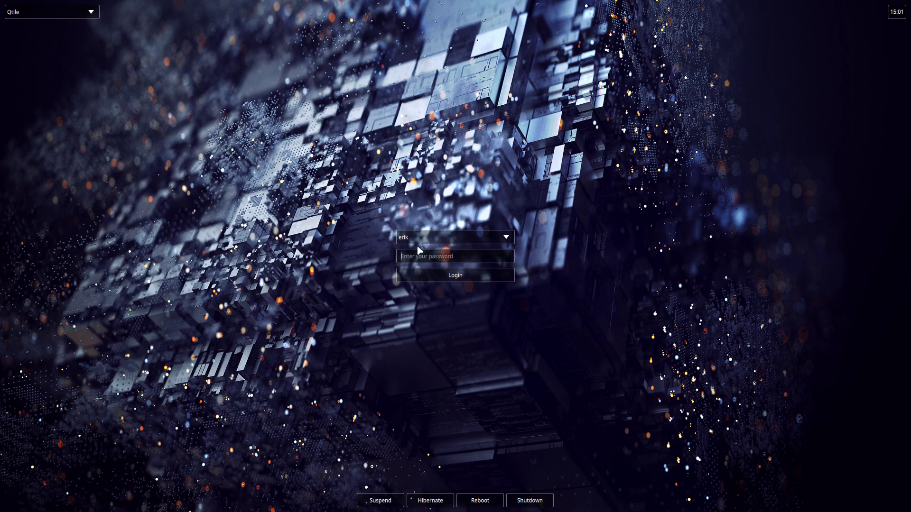
{"action": "type", "text": "********"}
{"action": "key", "text": "Return"}
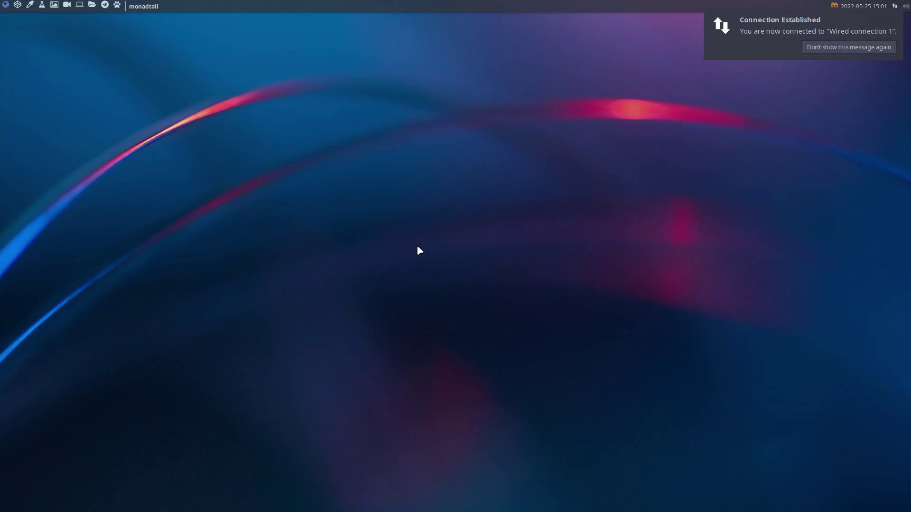
- Open Alacritty, urxvt, a third terminal and a file manager, then close them all
{"action": "key", "text": "super+Return"}
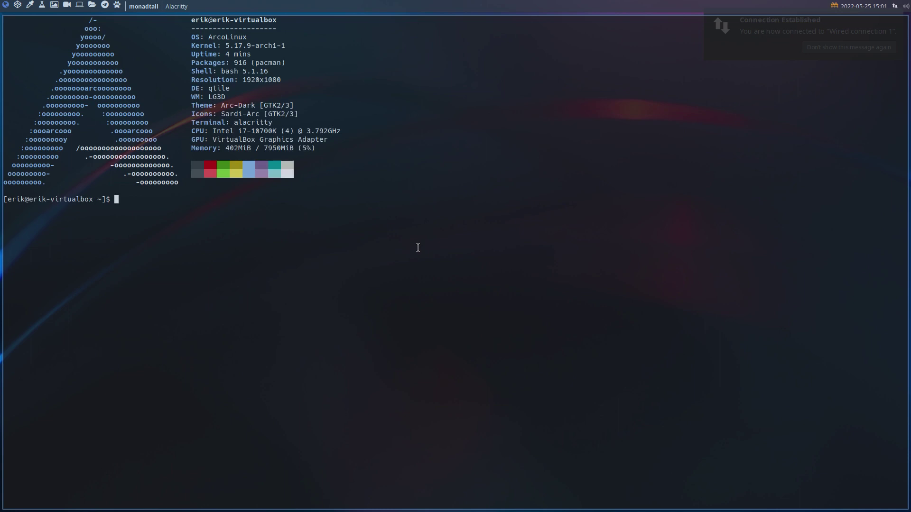
{"action": "key", "text": "super+t"}
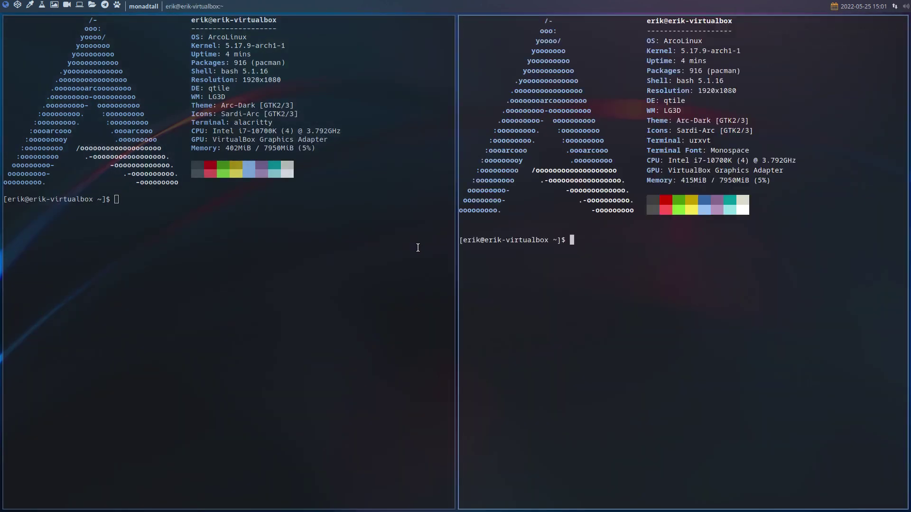
{"action": "key", "text": "super+Return"}
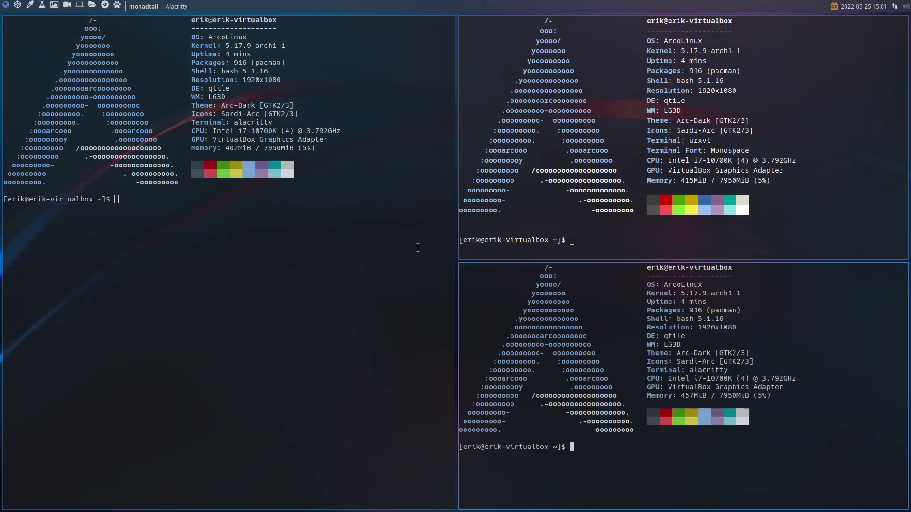
{"action": "key", "text": "super+shift+Return"}
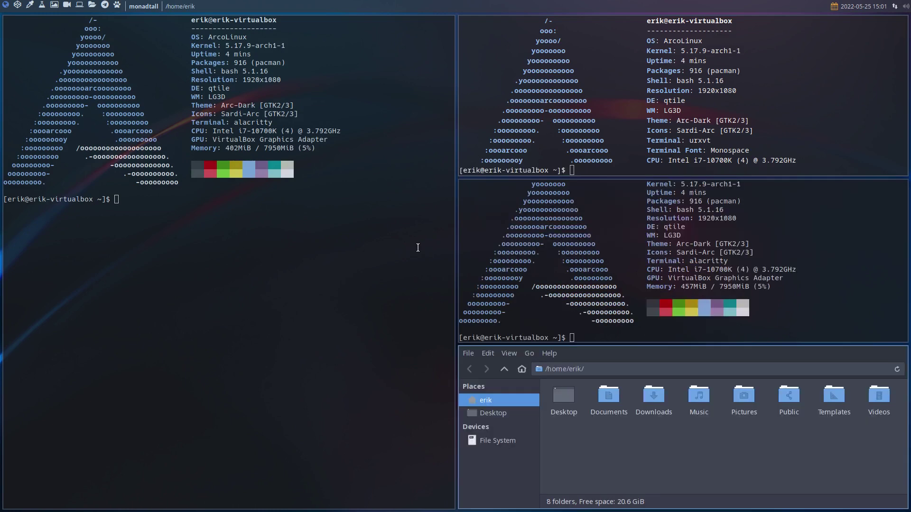
{"action": "key", "text": "super+q"}
{"action": "key", "text": "super+q"}
{"action": "key", "text": "super+q"}
{"action": "key", "text": "super+q"}
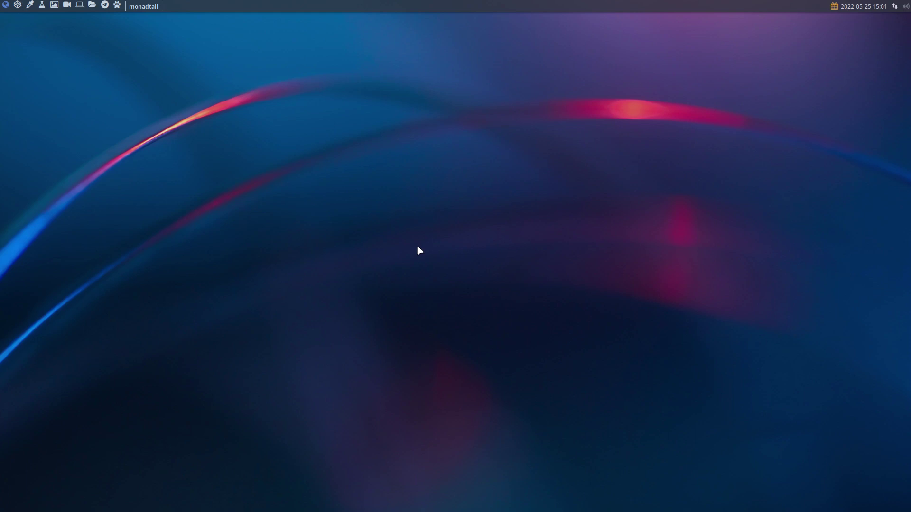
- Open and dismiss the launcher, then restart from the Qtile logout menu
{"action": "key", "text": "super+r"}
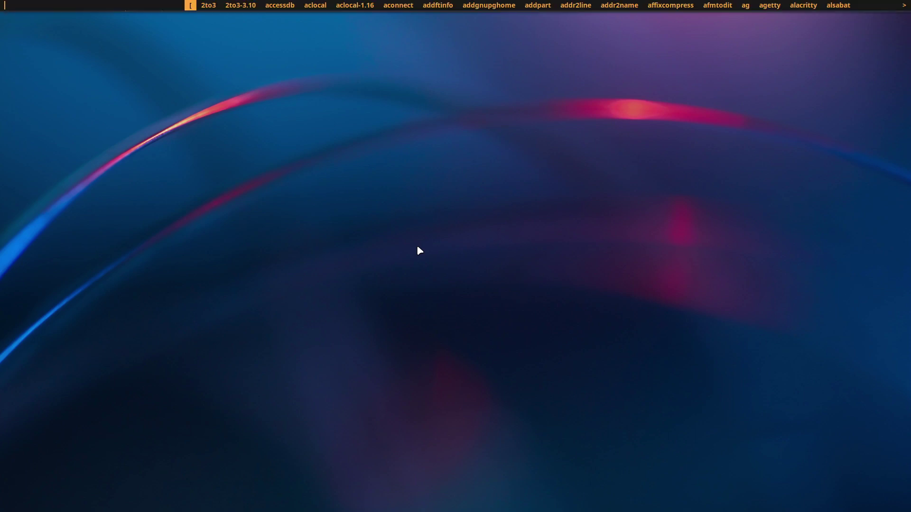
{"action": "key", "text": "Escape"}
{"action": "key", "text": "super+x"}
{"action": "key", "text": "r"}
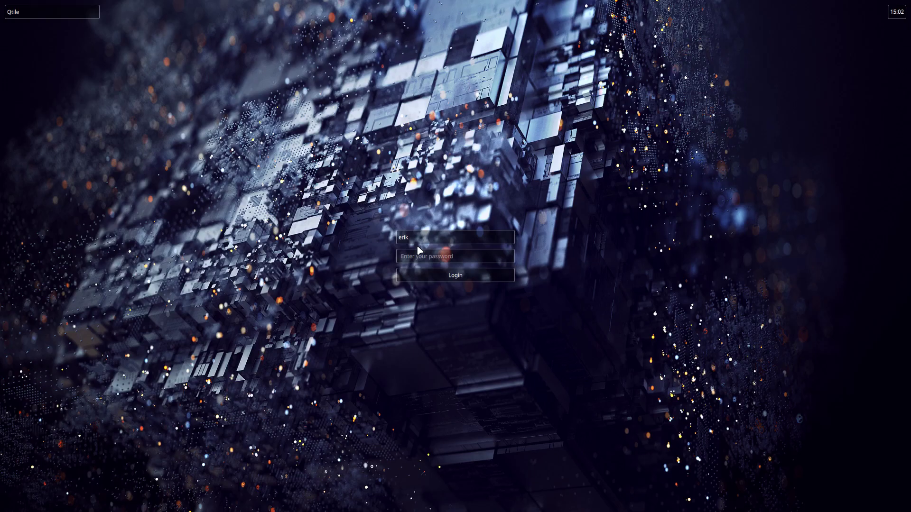
- Log into an Xmonad session and open Alacritty showing neofetch output
{"action": "left_click", "coordinate": [93, 11]}
{"action": "left_click", "coordinate": [41, 140]}
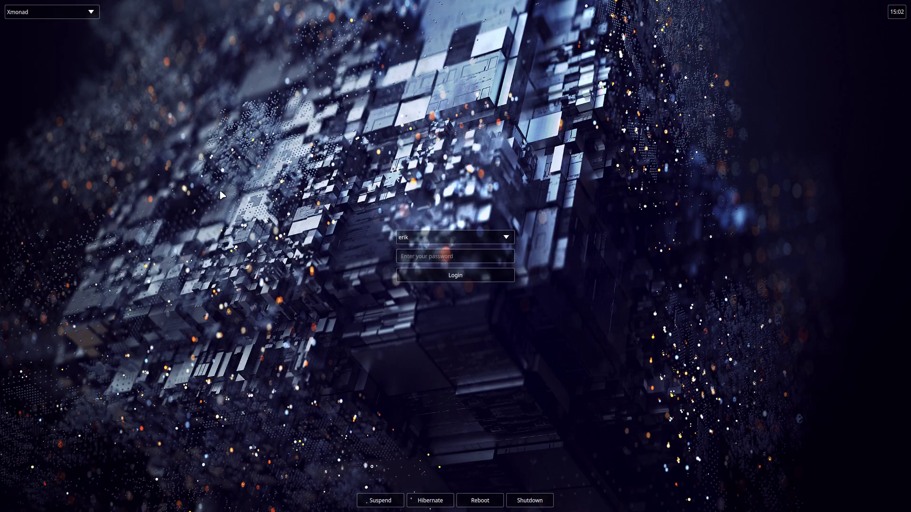
{"action": "left_click", "coordinate": [404, 259]}
{"action": "type", "text": "****"}
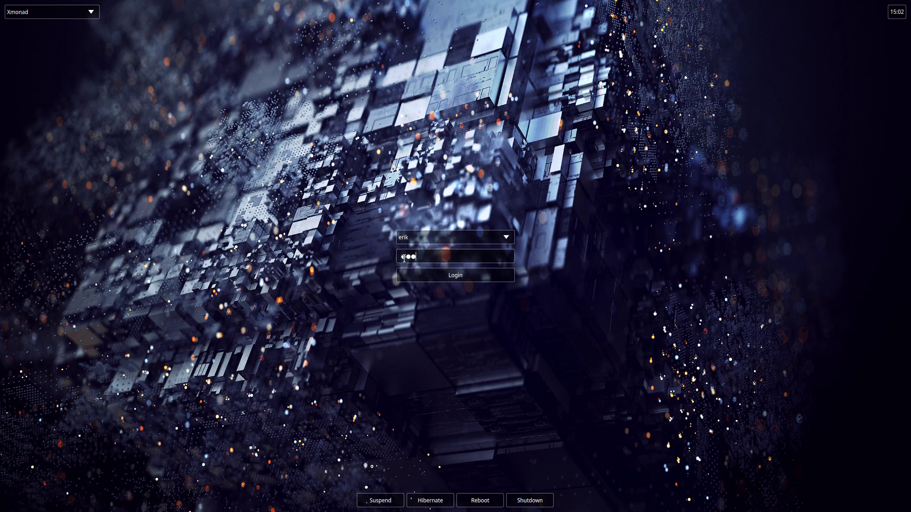
{"action": "key", "text": "Return"}
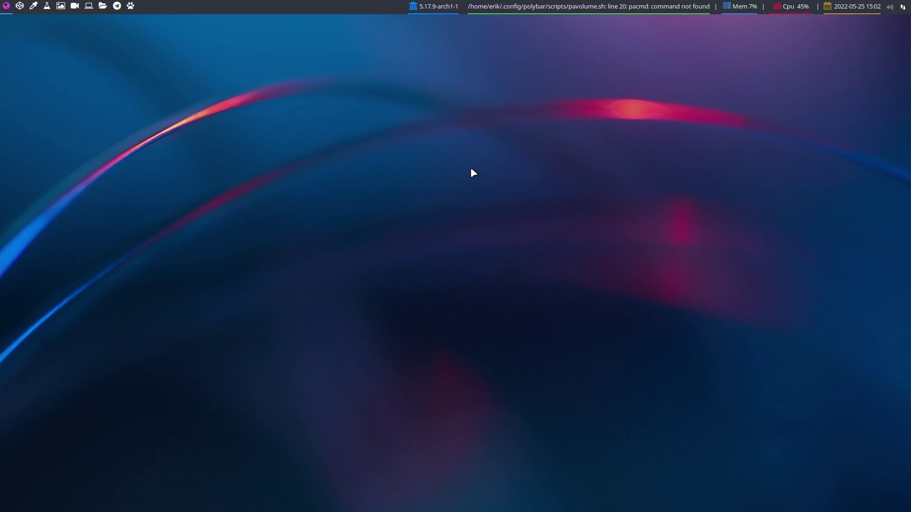
{"action": "key", "text": "super+Return"}
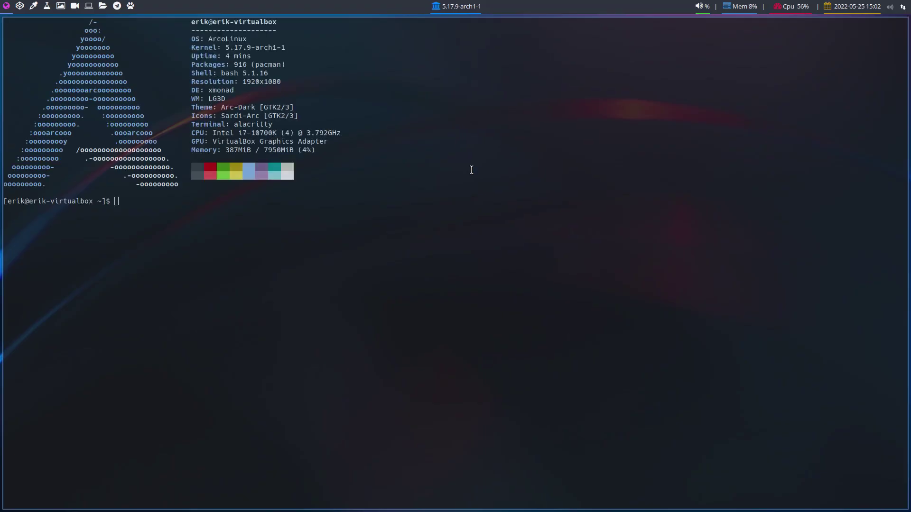
- Open a second terminal and a file manager, then log out of Xmonad
{"action": "key", "text": "super+Return"}
{"action": "key", "text": "super+shift+Return"}
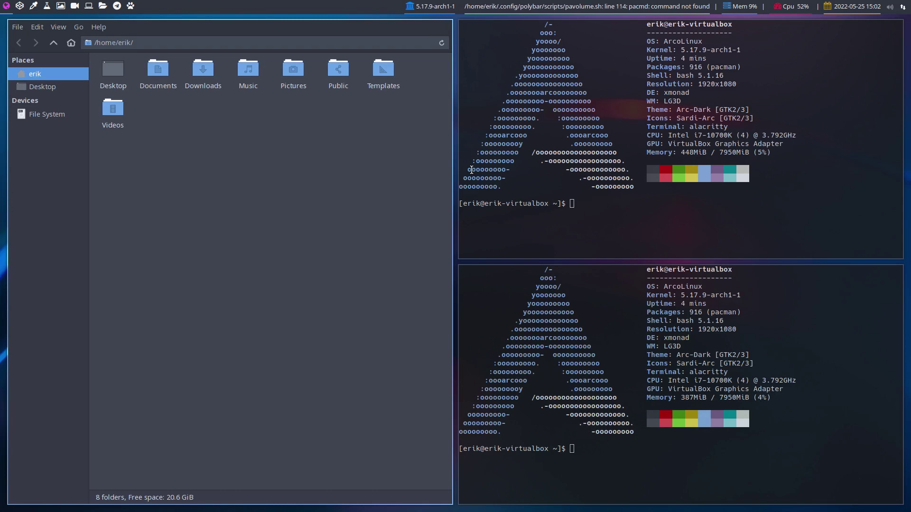
{"action": "key", "text": "super+x"}
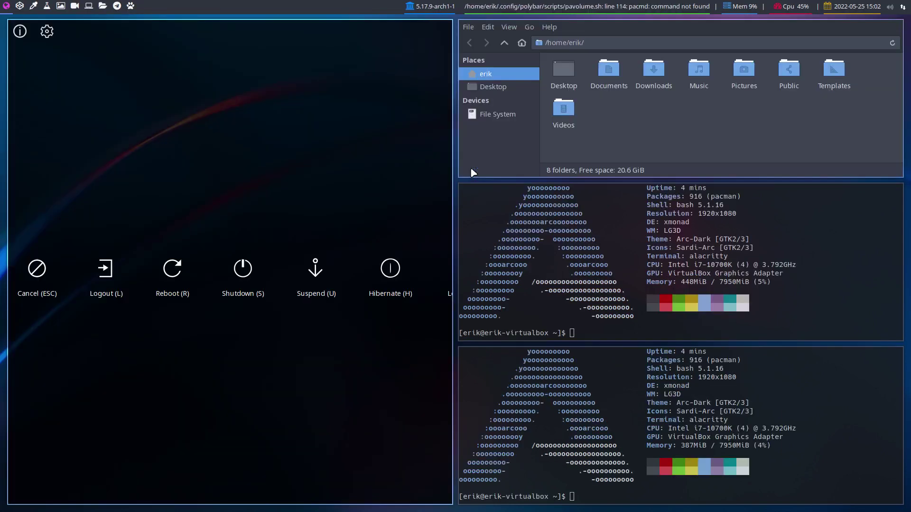
{"action": "key", "text": "l"}
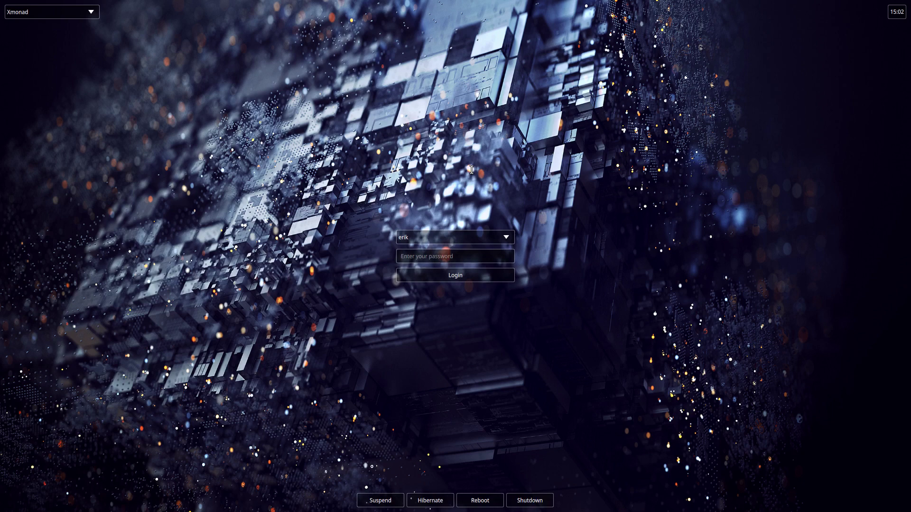
- Log back in with the password, choosing the awesome session
{"action": "left_click", "coordinate": [94, 17]}
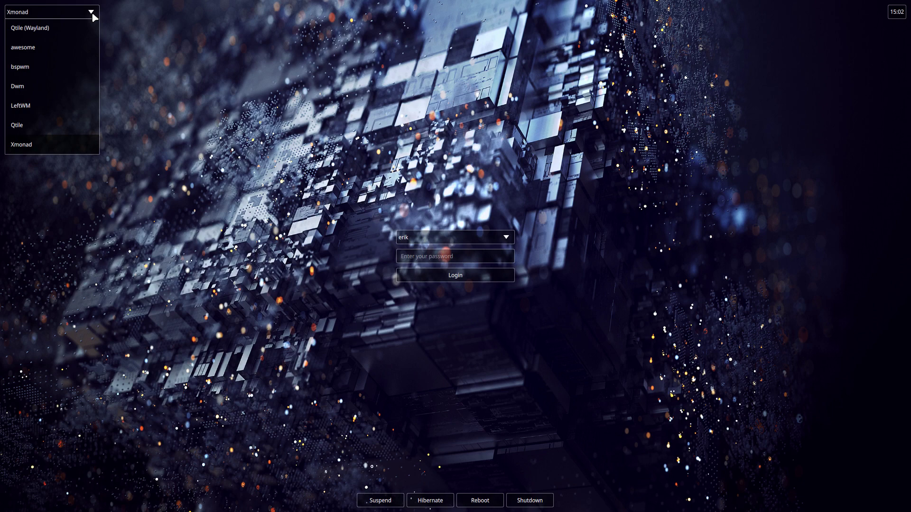
{"action": "left_click", "coordinate": [53, 46]}
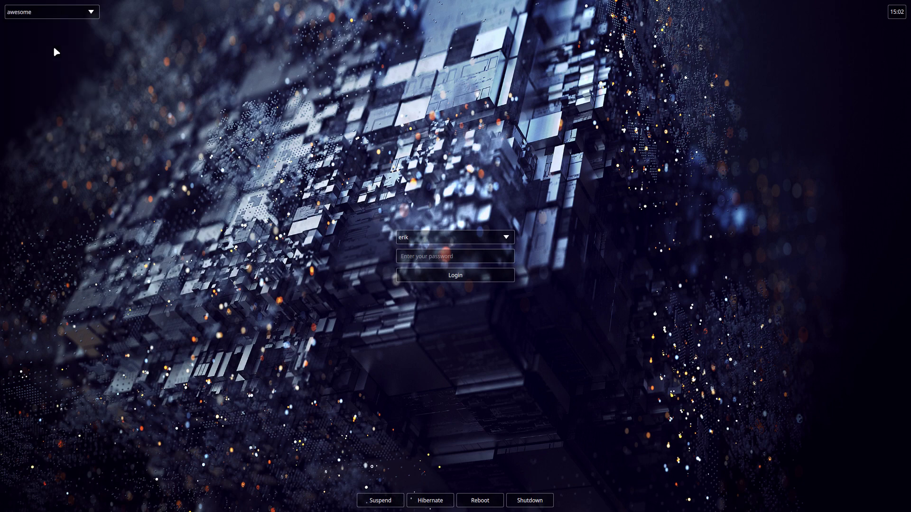
{"action": "left_click", "coordinate": [409, 255]}
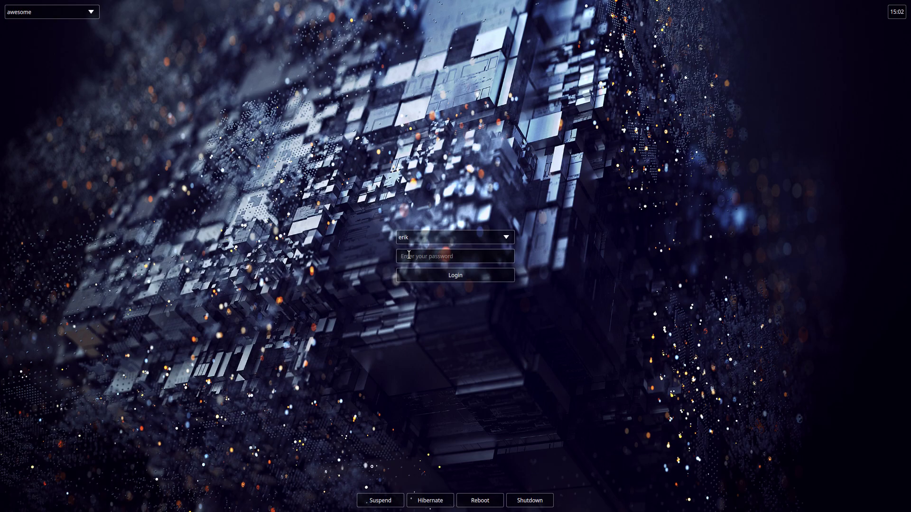
{"action": "type", "text": "*****"}
{"action": "key", "text": "Return"}
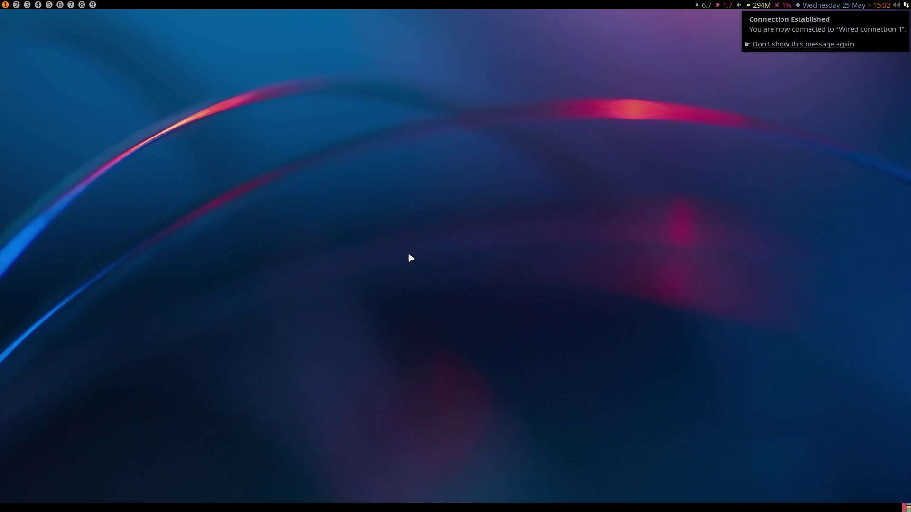
- Confirm the password prompt to launch Arch Linux Tweak Tool
{"action": "key", "text": "Return"}
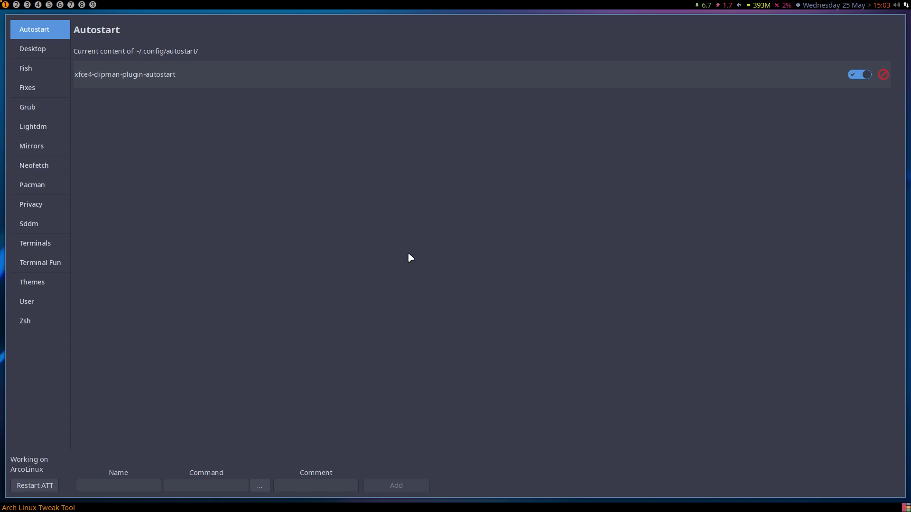
- Install the xfce desktop from the Desktop Installer page
{"action": "left_click", "coordinate": [44, 55]}
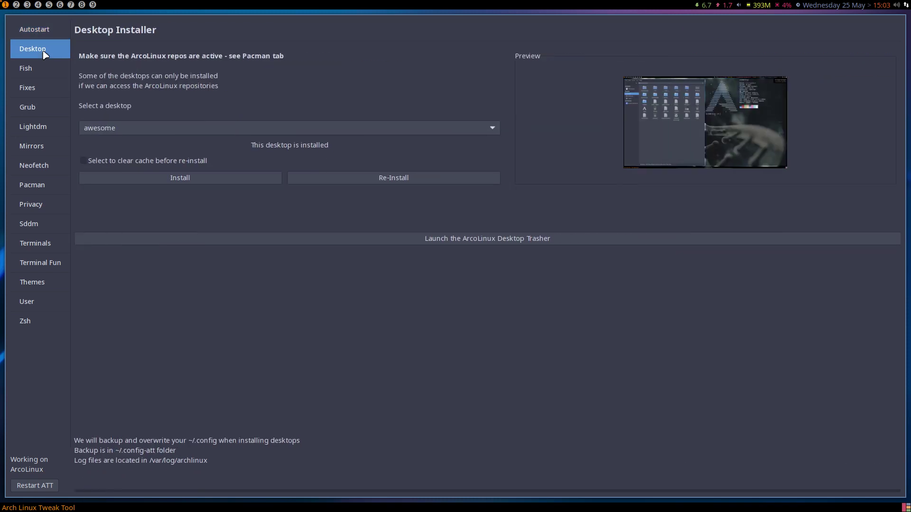
{"action": "left_click", "coordinate": [184, 127]}
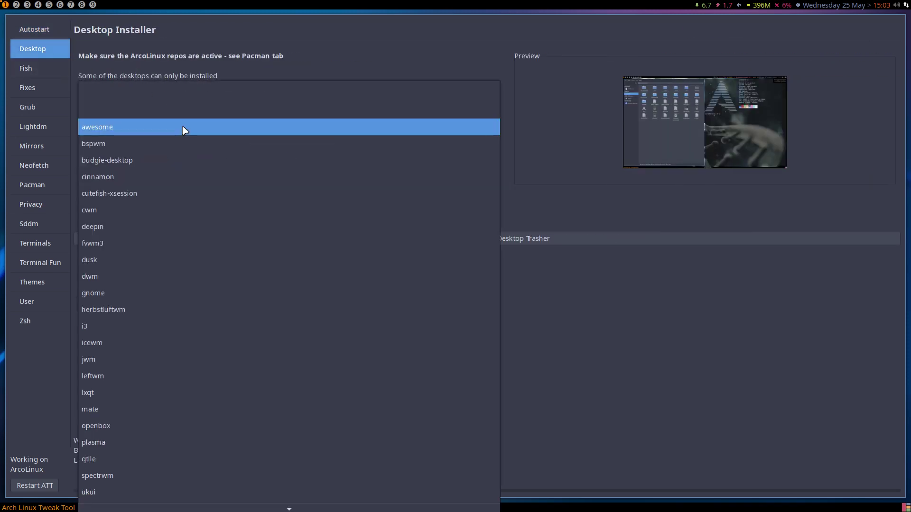
{"action": "scroll", "coordinate": [187, 335], "scroll_direction": "down", "scroll_amount": 1}
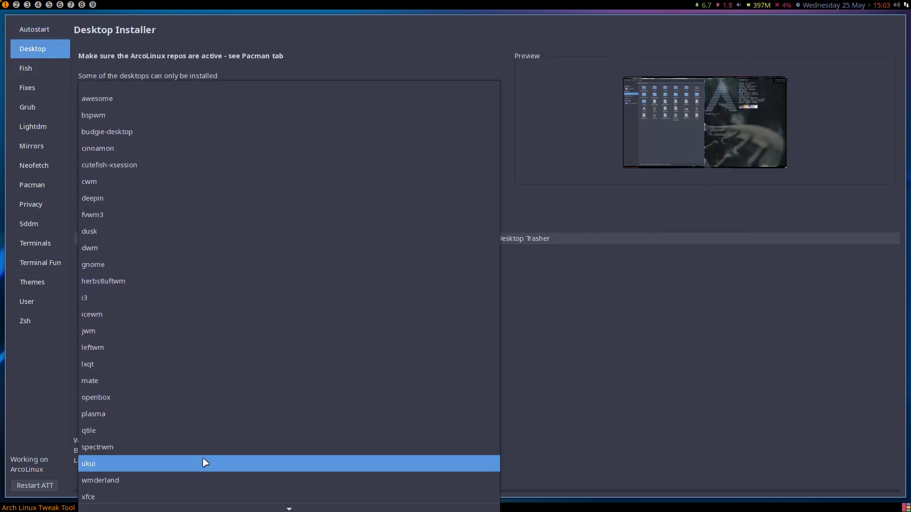
{"action": "scroll", "coordinate": [200, 470], "scroll_direction": "down", "scroll_amount": 1}
{"action": "left_click", "coordinate": [148, 488]}
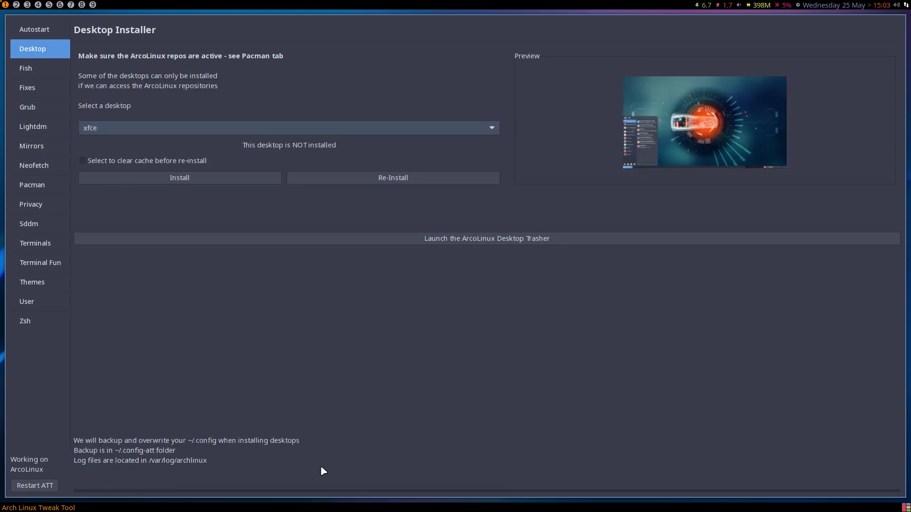
{"action": "left_click", "coordinate": [226, 181]}
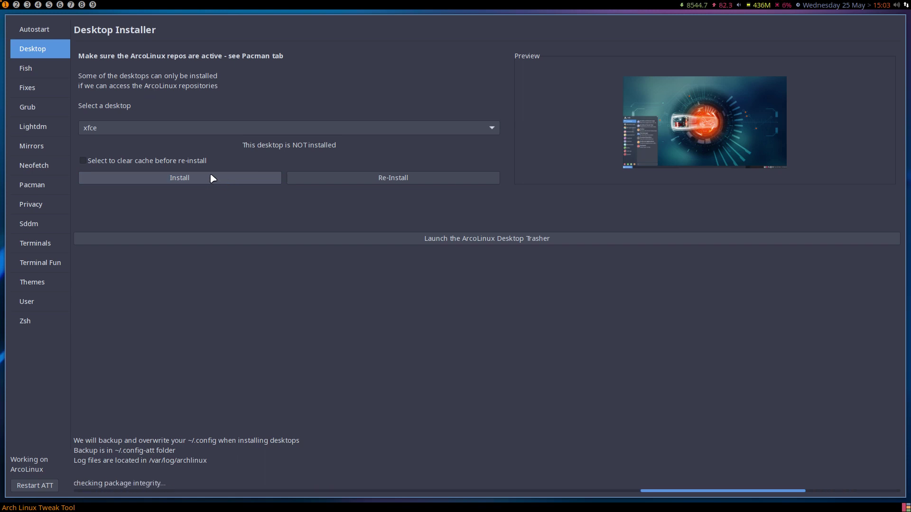
- Select dusk from the desktop list and install it
{"action": "left_click", "coordinate": [175, 132]}
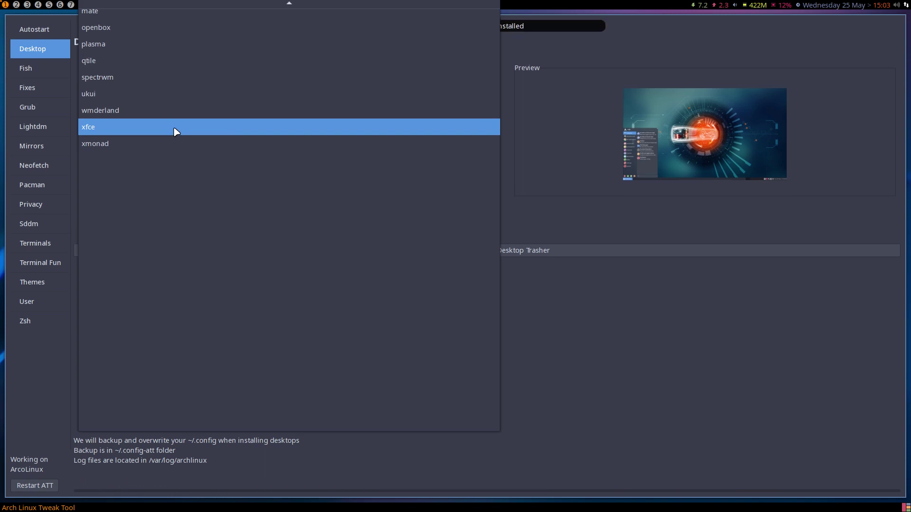
{"action": "scroll", "coordinate": [176, 132], "scroll_direction": "up", "scroll_amount": 4}
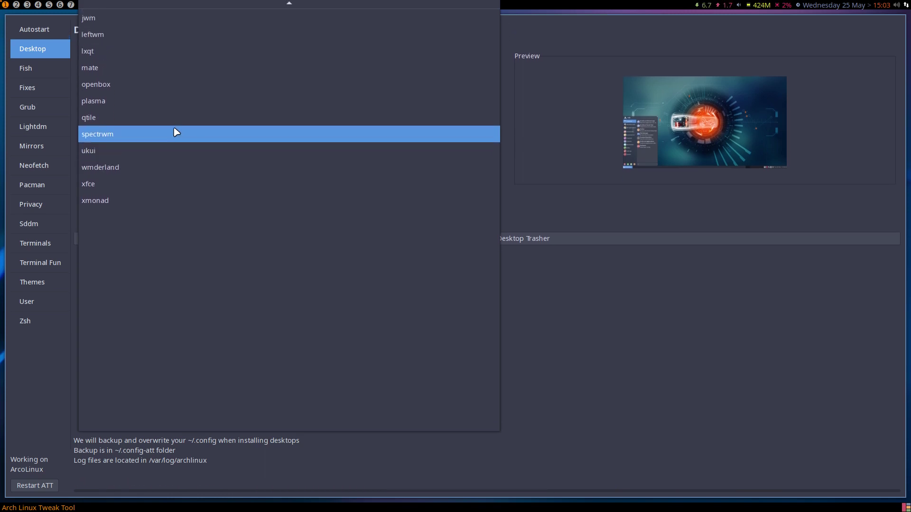
{"action": "scroll", "coordinate": [175, 131], "scroll_direction": "up", "scroll_amount": 3}
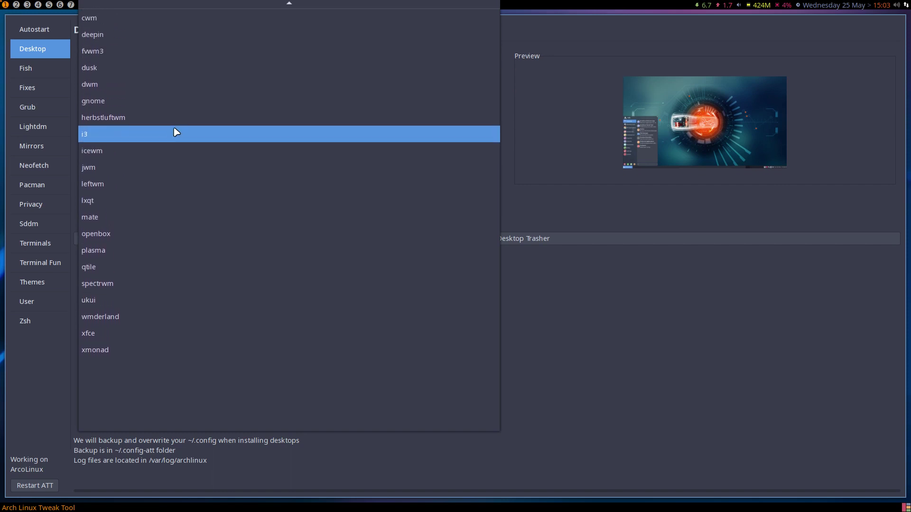
{"action": "left_click", "coordinate": [154, 76]}
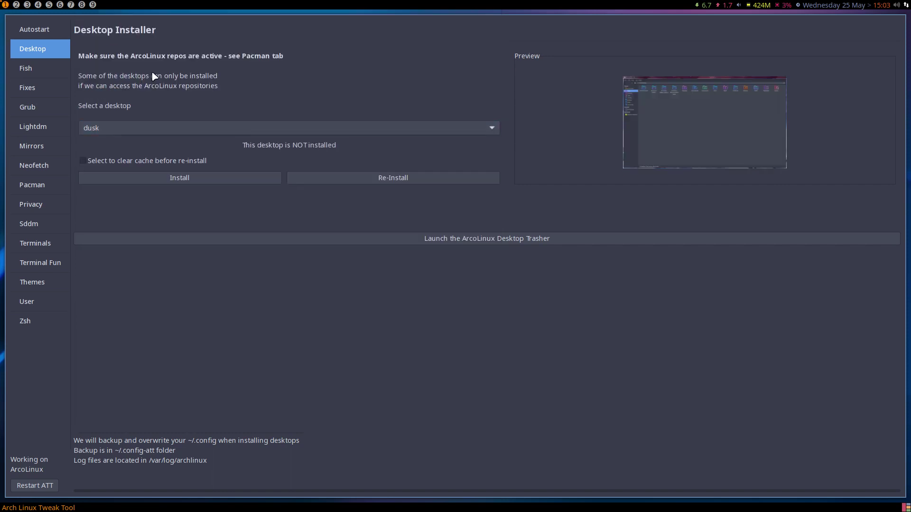
{"action": "left_click", "coordinate": [217, 178]}
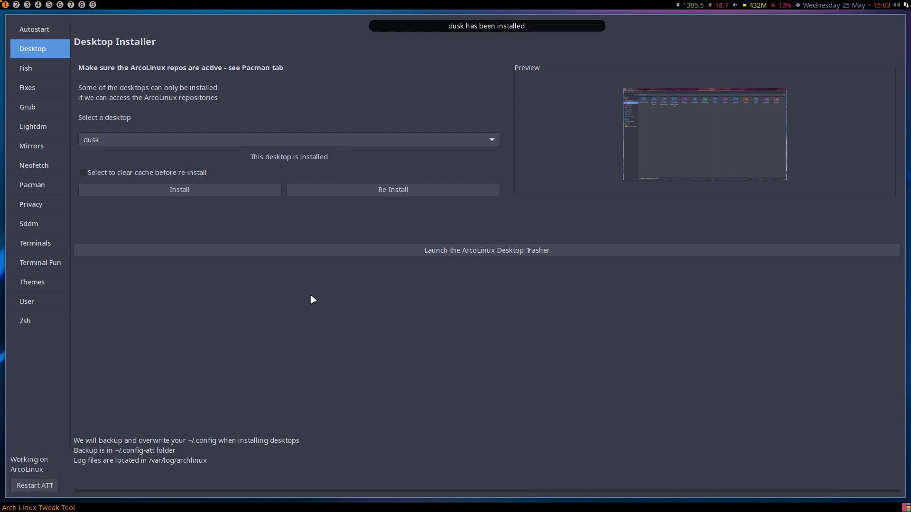
- Close the tweak tool and reboot the VM from the logout options
{"action": "key", "text": "super+x"}
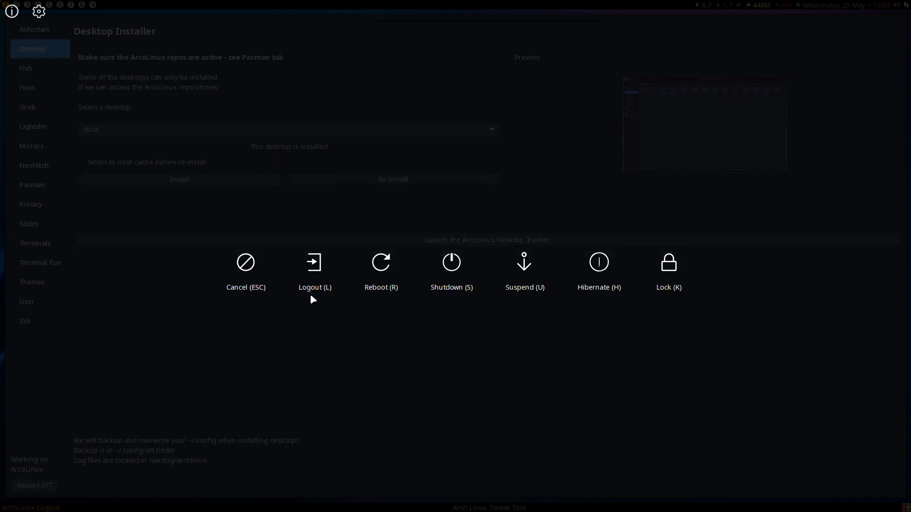
{"action": "key", "text": "Escape"}
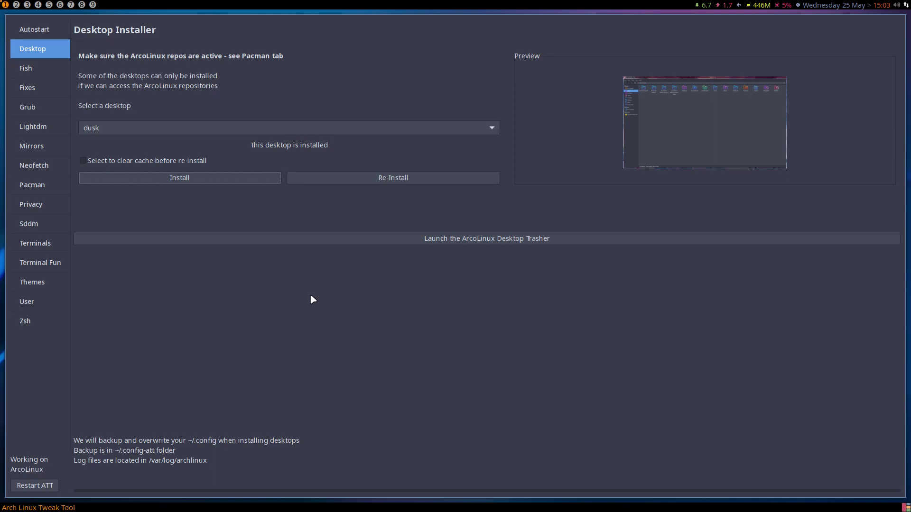
{"action": "key", "text": "super+x"}
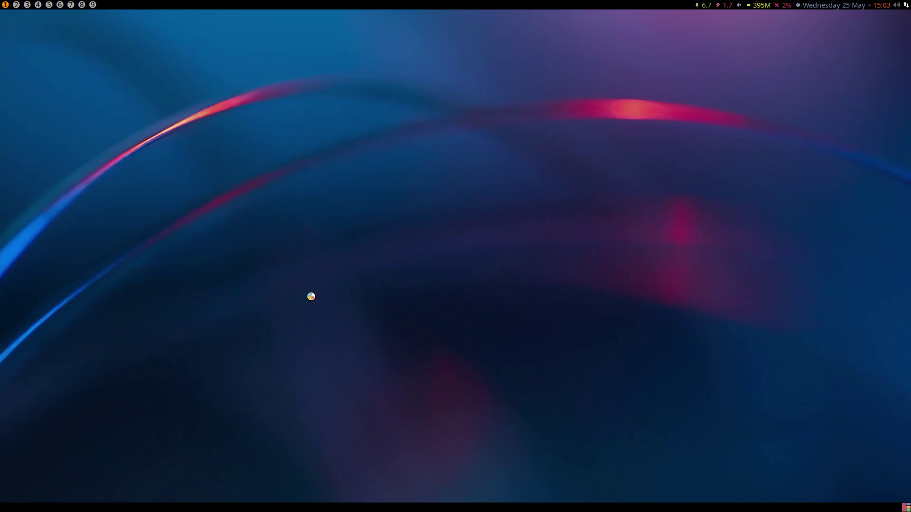
{"action": "key", "text": "r"}
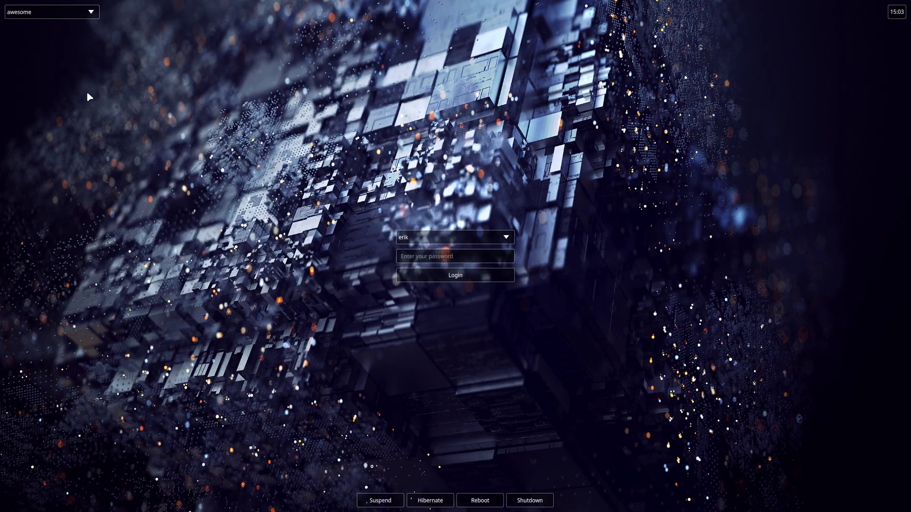
- Choose the dusk session in SDDM and log in with the account password
{"action": "left_click", "coordinate": [68, 12]}
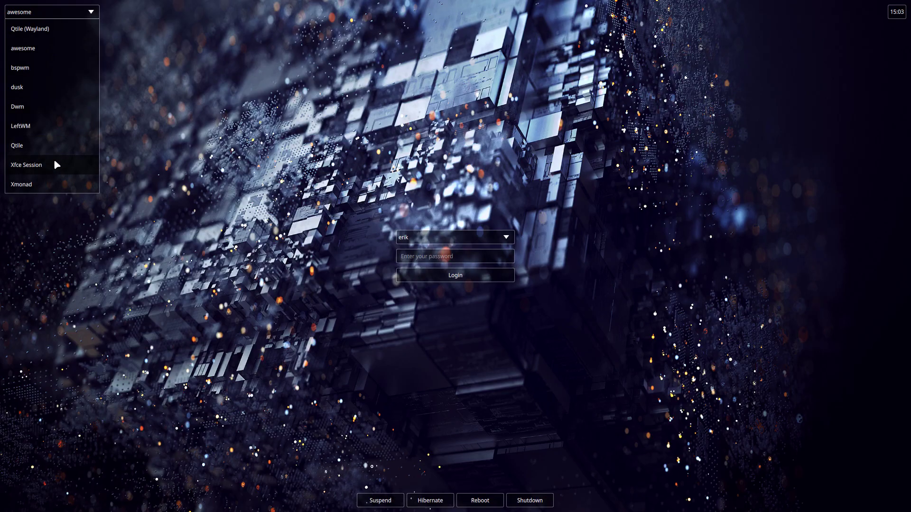
{"action": "left_click", "coordinate": [48, 90]}
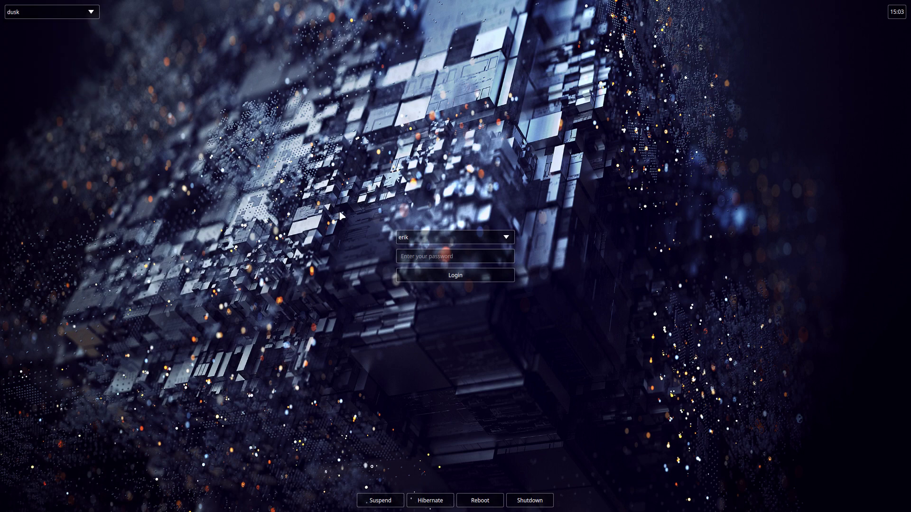
{"action": "left_click", "coordinate": [411, 256]}
{"action": "type", "text": "*****"}
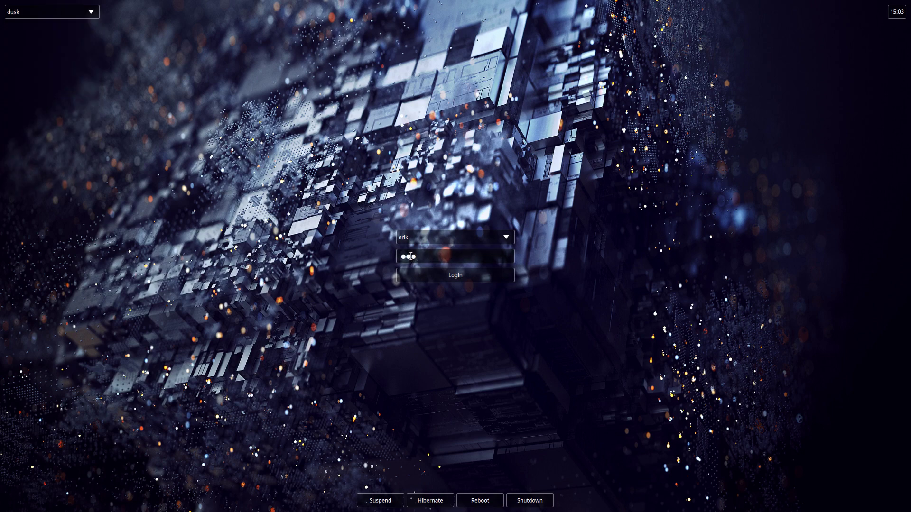
{"action": "key", "text": "Return"}
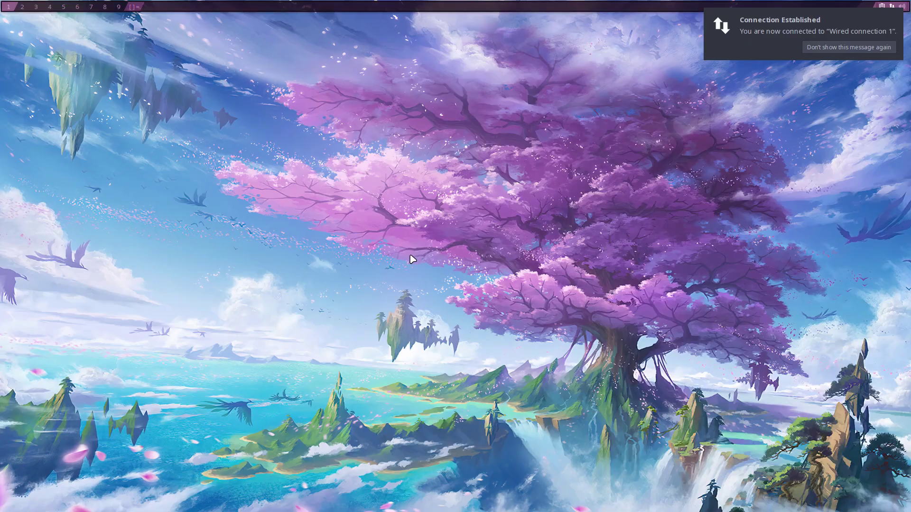
- Open two st terminals and the home-folder file manager in dusk, then reboot
{"action": "key", "text": "super+Return"}
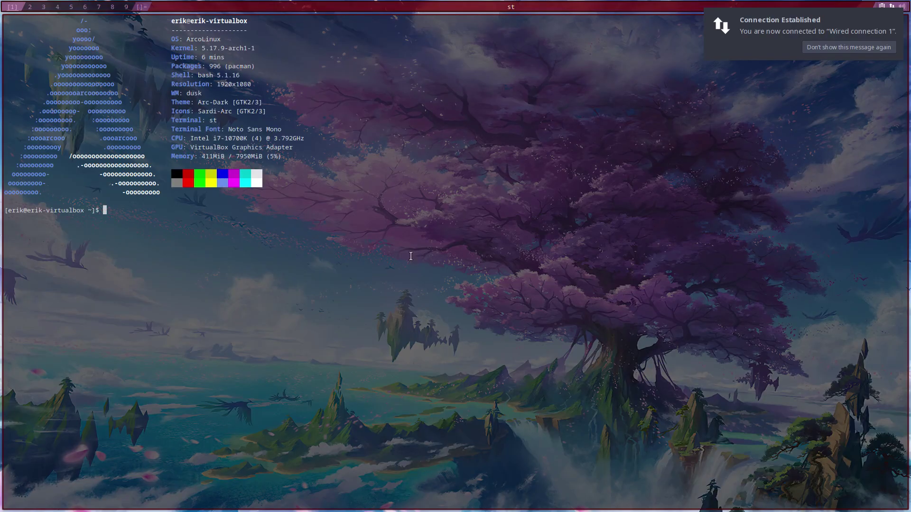
{"action": "key", "text": "super+Return"}
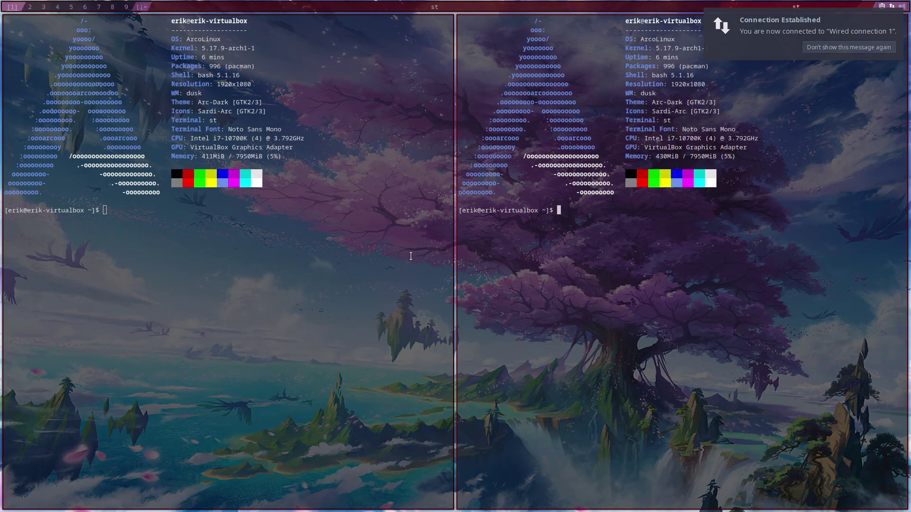
{"action": "key", "text": "super+shift+Return"}
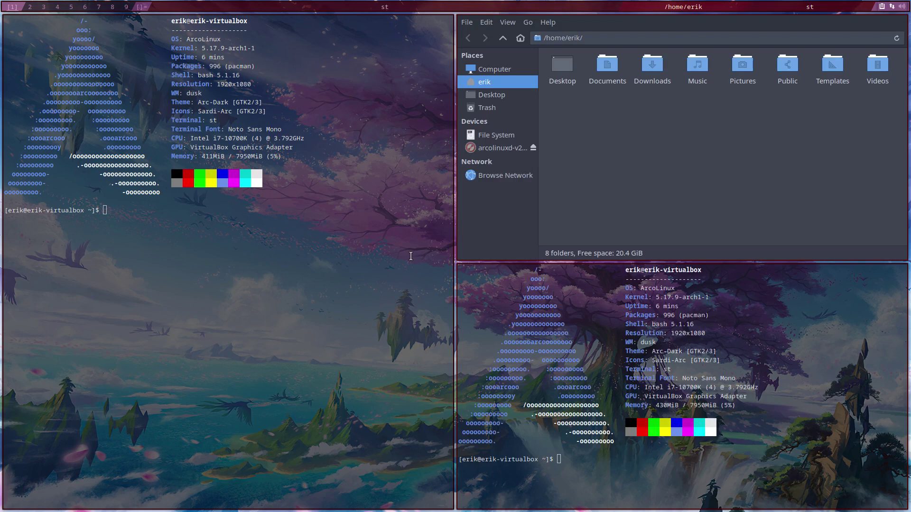
{"action": "key", "text": "super+shift+d"}
{"action": "key", "text": "Escape"}
{"action": "key", "text": "super+x"}
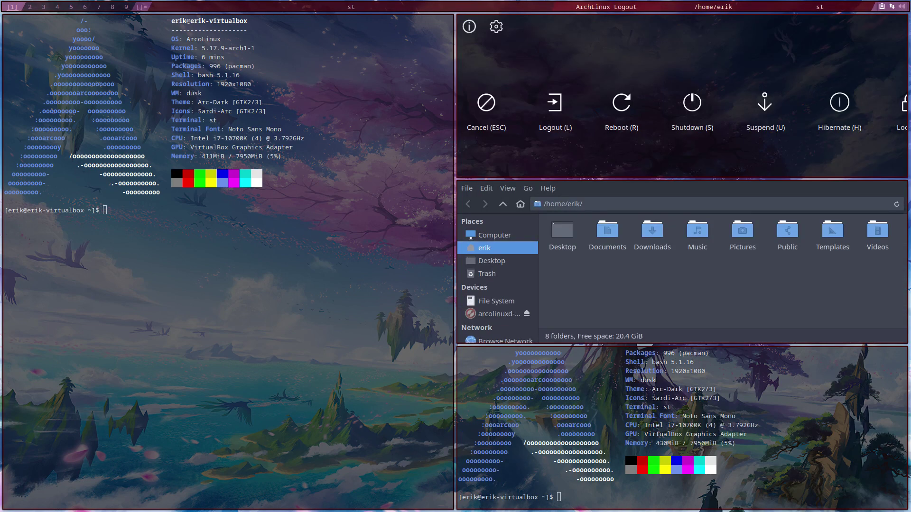
{"action": "key", "text": "r"}
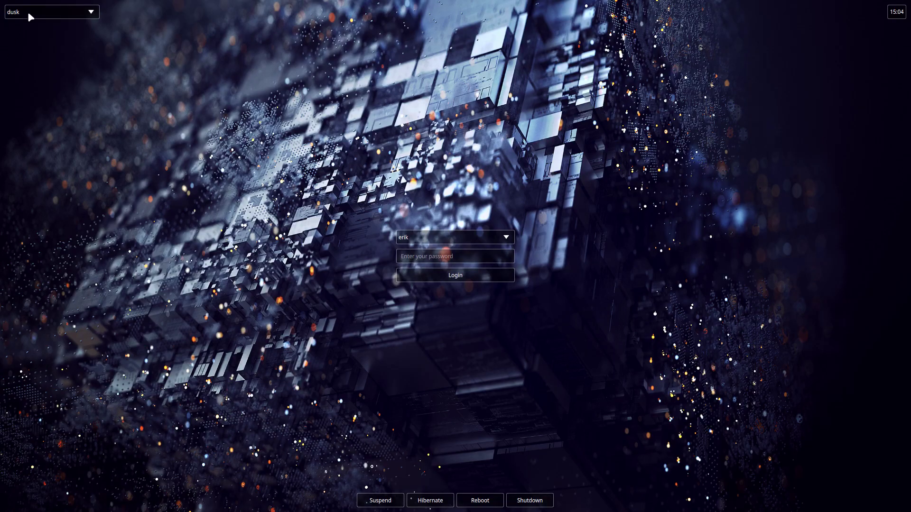
- Choose Xfce Session in SDDM and log in with the account password
{"action": "left_click", "coordinate": [27, 11]}
{"action": "left_click", "coordinate": [41, 167]}
{"action": "left_click", "coordinate": [410, 256]}
{"action": "type", "text": "****"}
{"action": "key", "text": "Return"}
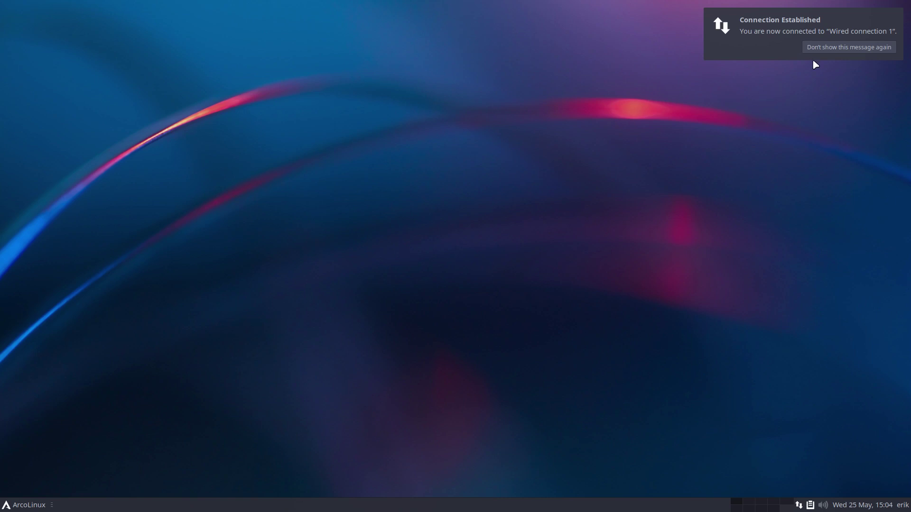
- Dismiss the connection notification and open and close the Whisker applications menu
{"action": "left_click", "coordinate": [823, 49]}
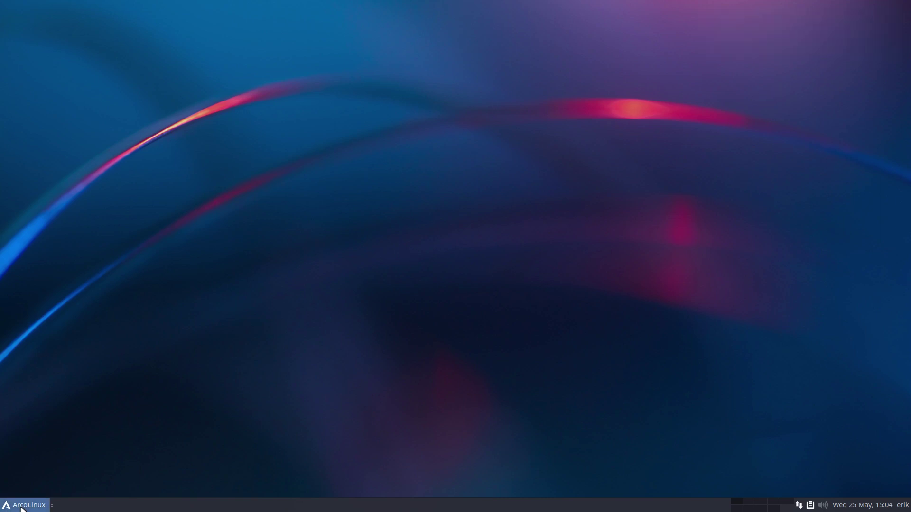
{"action": "left_click", "coordinate": [22, 506]}
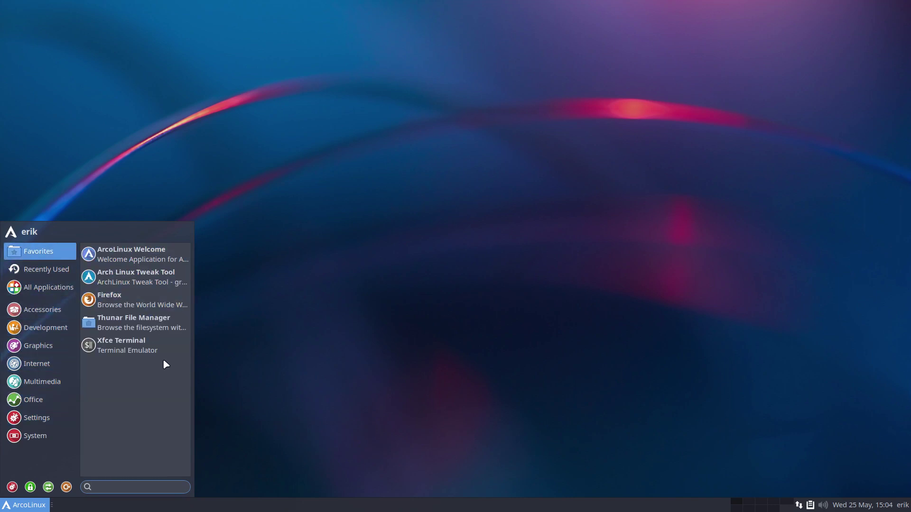
{"action": "left_click", "coordinate": [298, 362]}
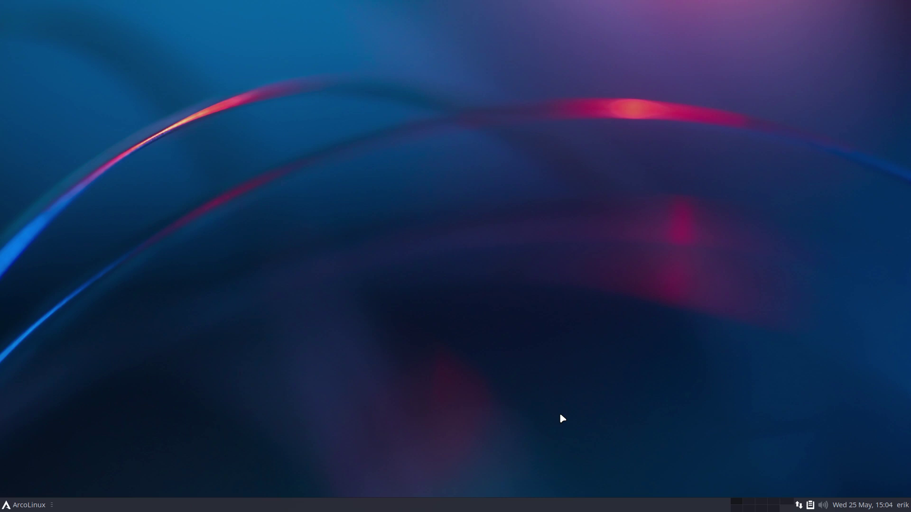
- Run iso in a new Alacritty terminal to show release v22.07.01 details
{"action": "key", "text": "super+Return"}
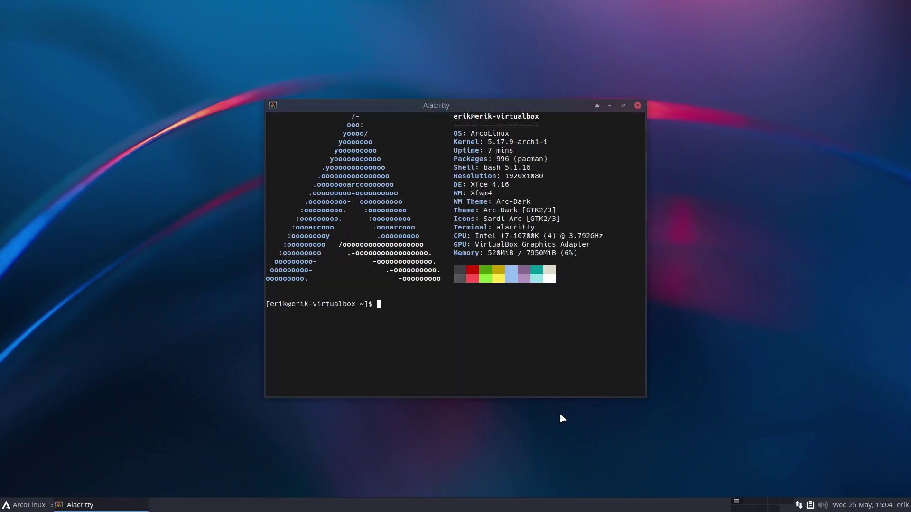
{"action": "type", "text": "iso"}
{"action": "key", "text": "Return"}
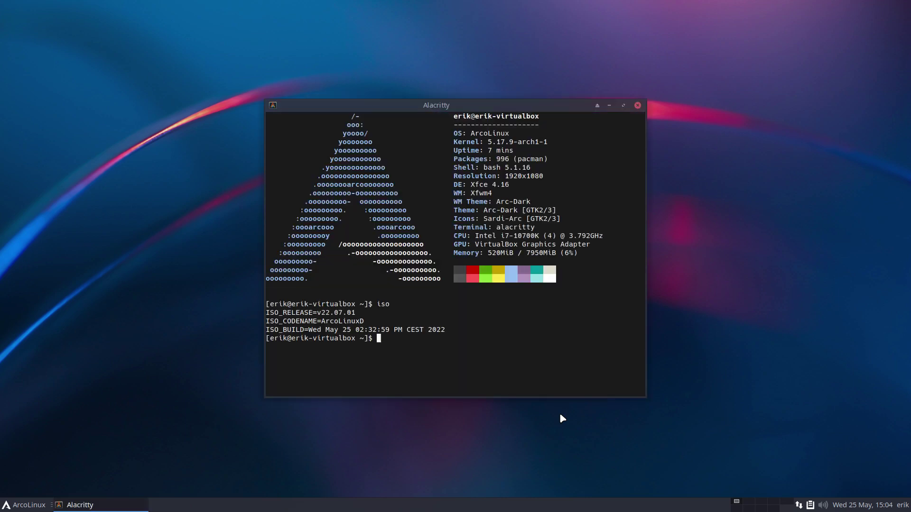